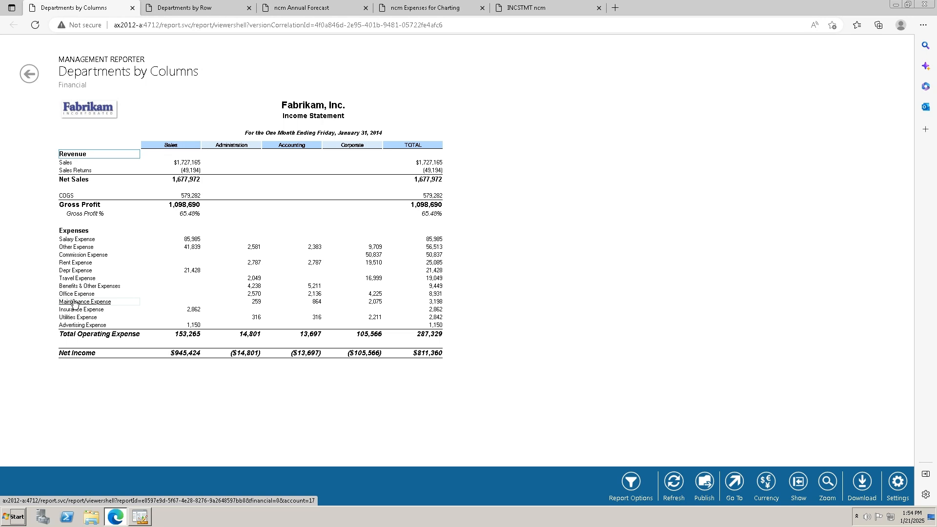
- Examine the Sales, Administration, Accounting, Corporate and TOTAL columns of the Departments by Columns report
{"action": "left_click", "coordinate": [169, 153]}
{"action": "left_click", "coordinate": [230, 154]}
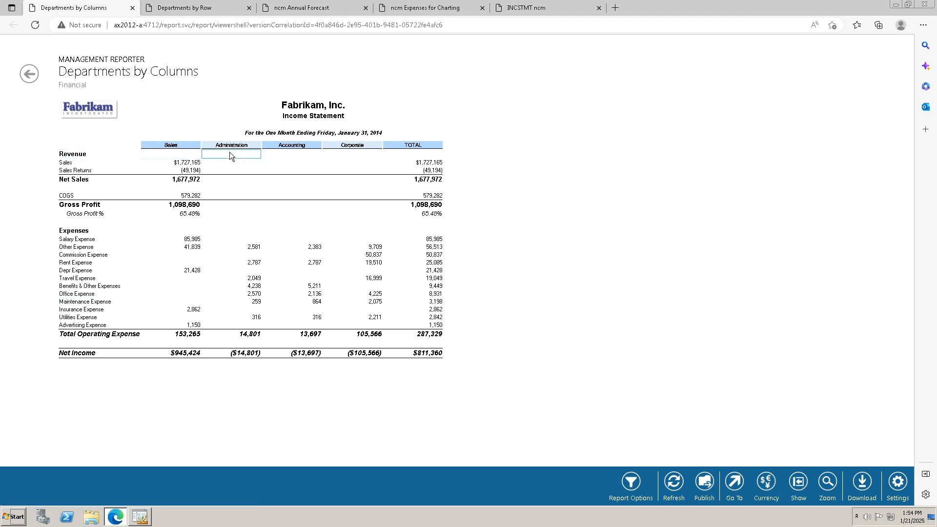
{"action": "left_click", "coordinate": [291, 154]}
{"action": "left_click", "coordinate": [334, 154]}
{"action": "left_click", "coordinate": [414, 156]}
- Switch to Management Reporter, open the column definition ncm 002b from the Departments by Columns report, and examine its column types
{"action": "left_click", "coordinate": [138, 520]}
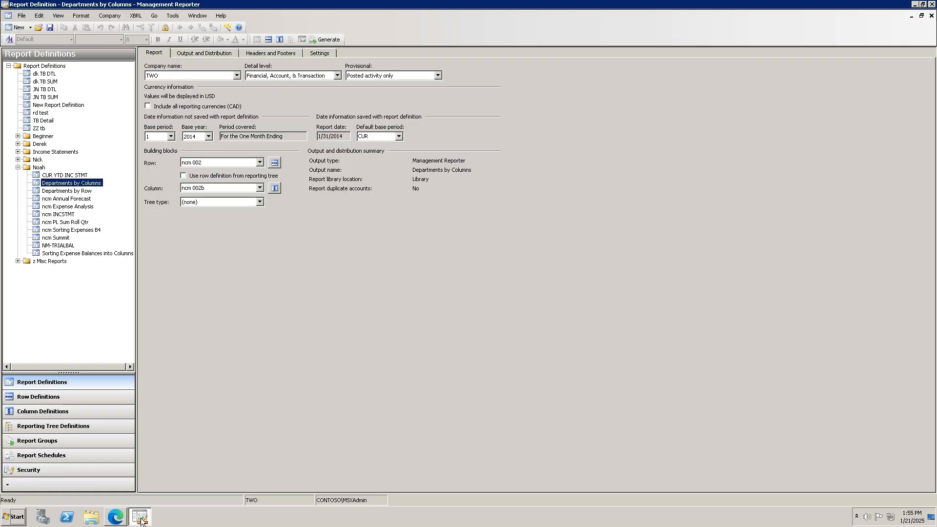
{"action": "left_click", "coordinate": [274, 191]}
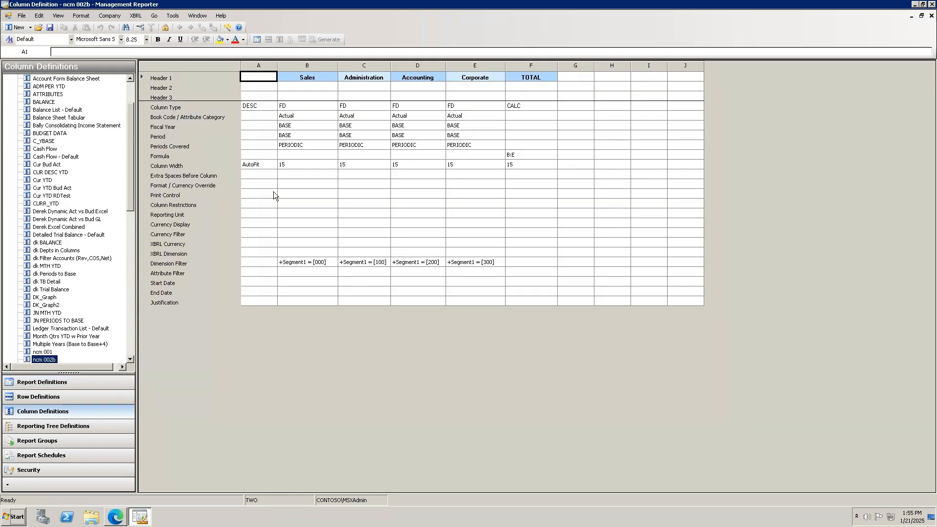
{"action": "left_click_drag", "start_coordinate": [259, 213], "coordinate": [460, 107]}
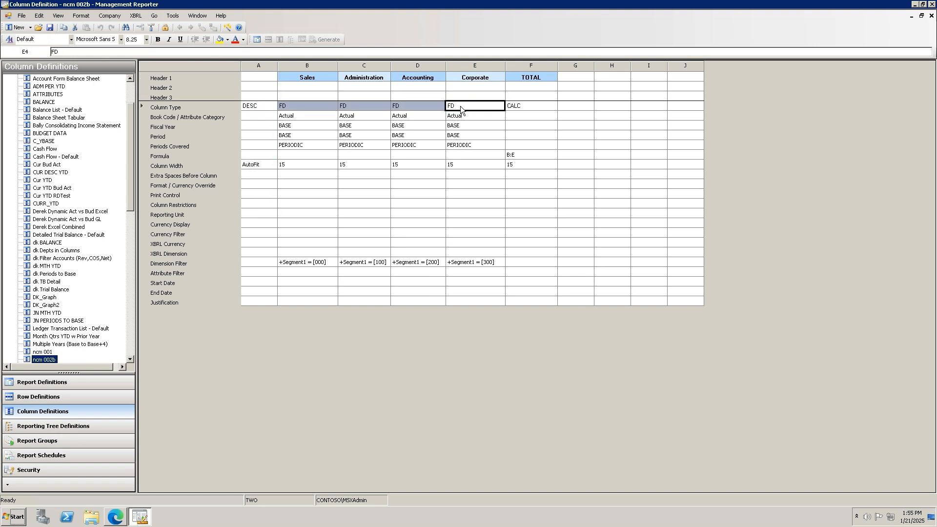
{"action": "left_click", "coordinate": [523, 109]}
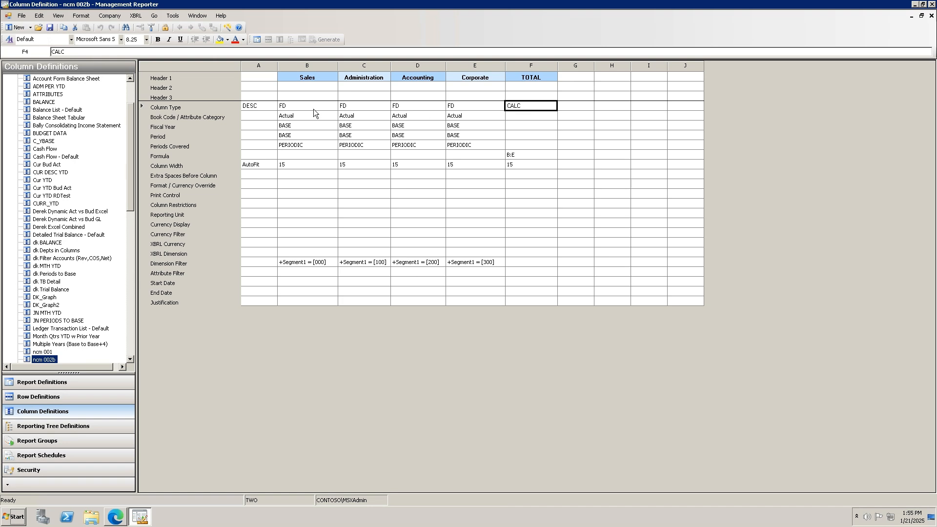
- Examine the header row and the column type, book code, fiscal year, period and periods covered settings of columns B to E
{"action": "left_click", "coordinate": [213, 78]}
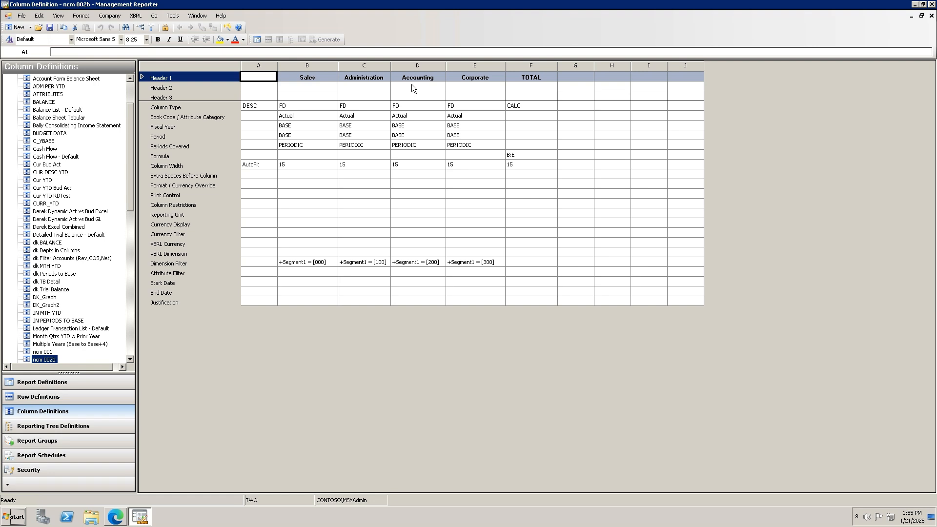
{"action": "left_click_drag", "start_coordinate": [306, 105], "coordinate": [460, 104]}
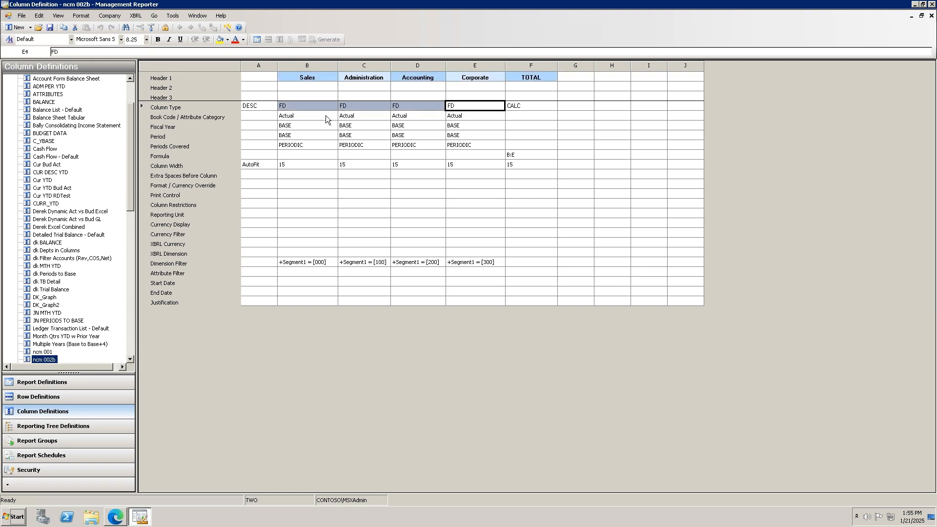
{"action": "left_click_drag", "start_coordinate": [326, 115], "coordinate": [470, 118]}
{"action": "left_click_drag", "start_coordinate": [329, 127], "coordinate": [438, 127]}
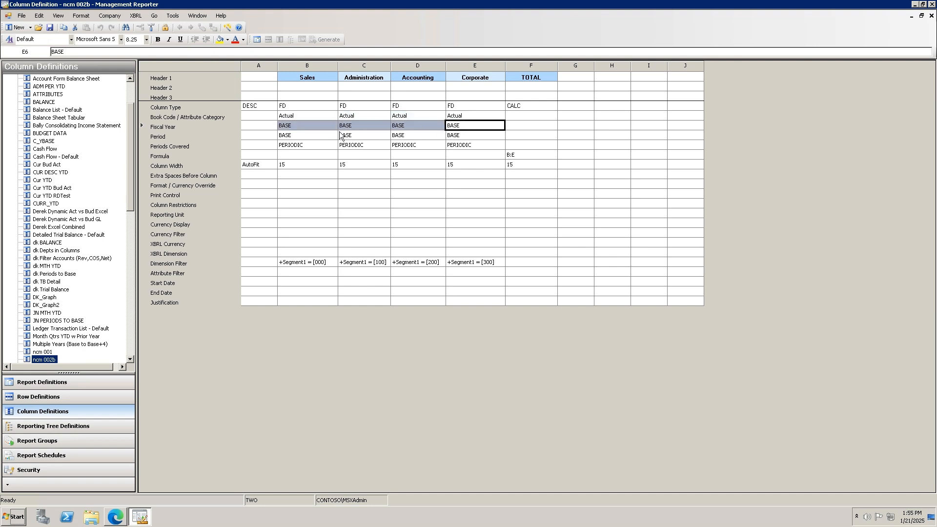
{"action": "left_click_drag", "start_coordinate": [336, 135], "coordinate": [458, 130]}
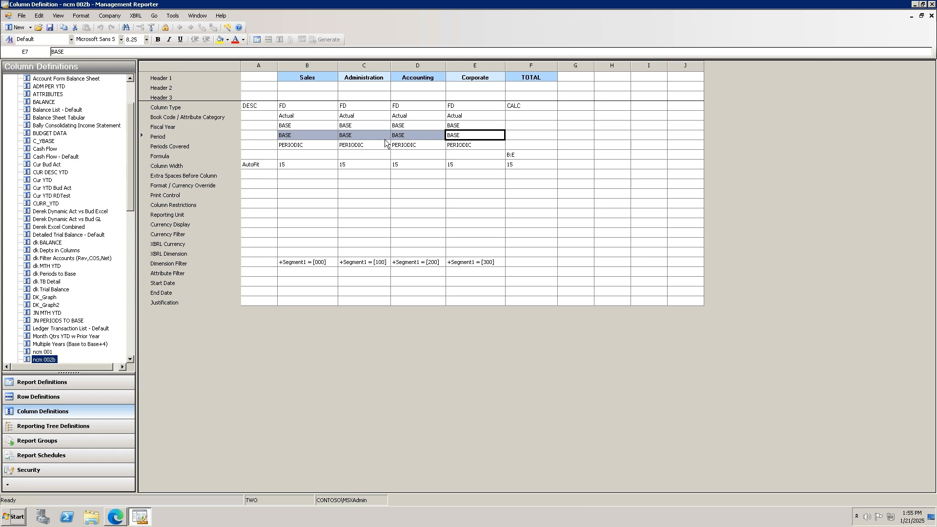
{"action": "left_click_drag", "start_coordinate": [324, 144], "coordinate": [455, 145]}
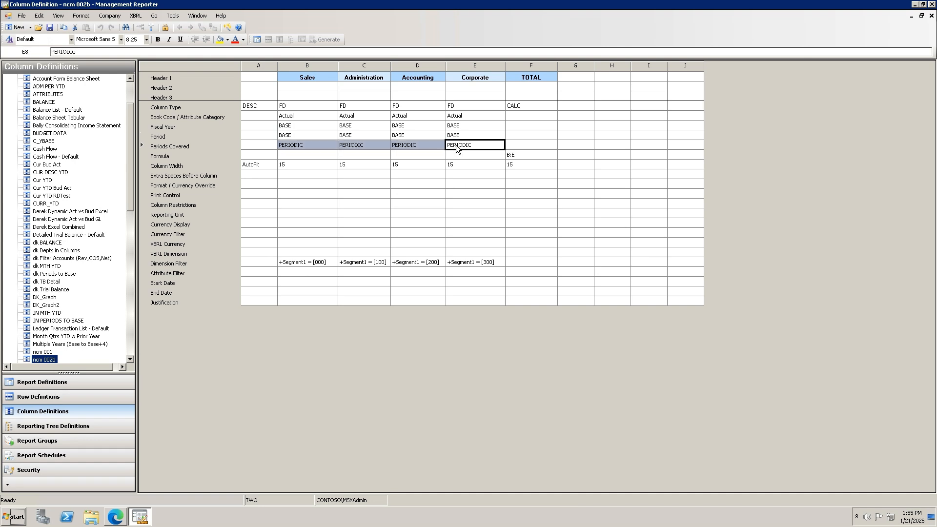
{"action": "left_click_drag", "start_coordinate": [323, 106], "coordinate": [457, 147]}
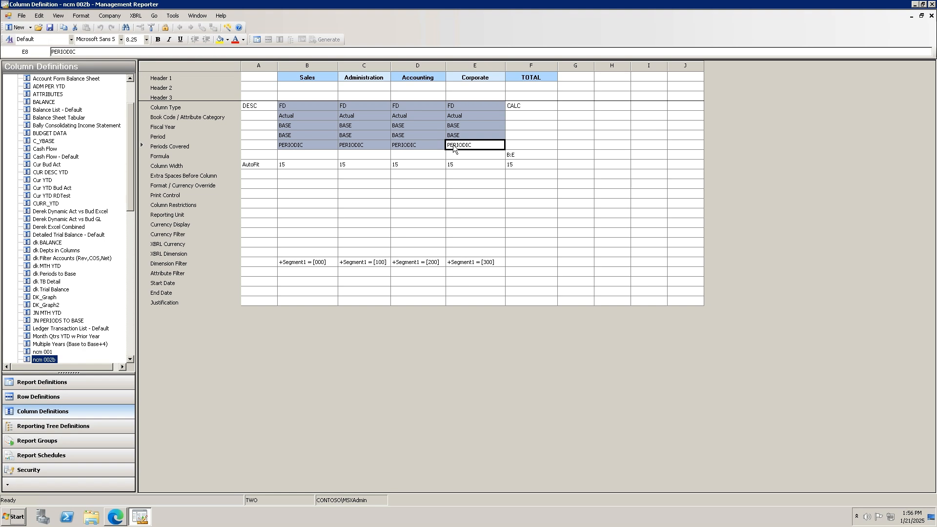
- Examine the dimension filters of the Sales, Administration and Accounting columns
{"action": "left_click", "coordinate": [227, 264]}
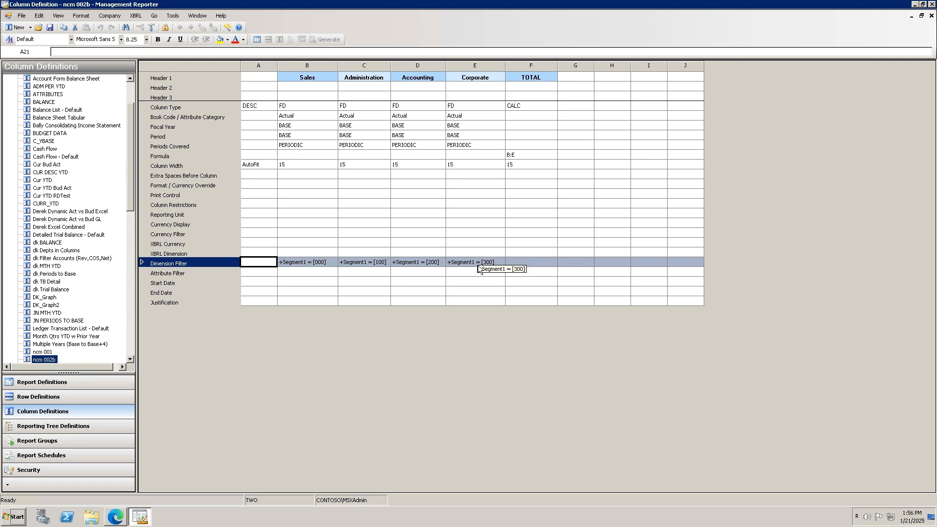
{"action": "left_click", "coordinate": [308, 262]}
{"action": "left_click", "coordinate": [353, 263]}
{"action": "left_click", "coordinate": [401, 264]}
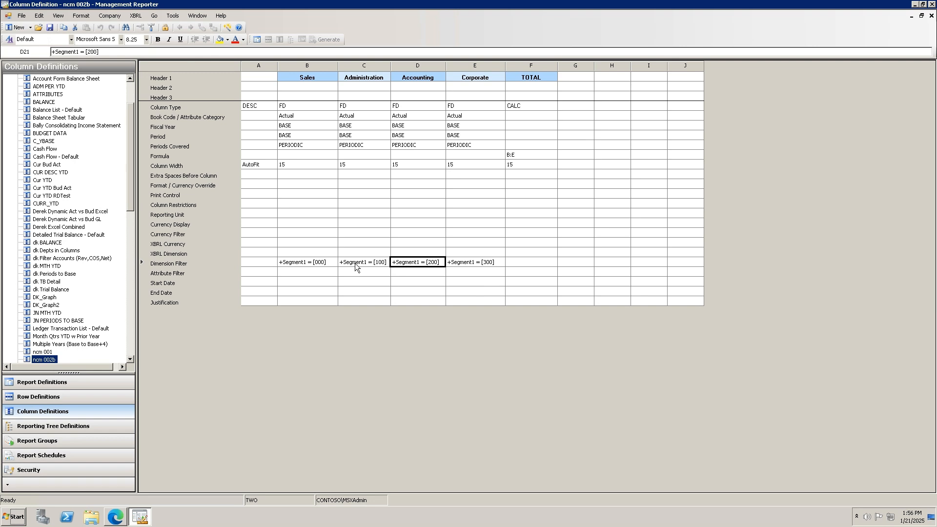
- Inspect the Sales column's dimension filter and the Segment1 value options, and close both dialogs without making changes
{"action": "double_click", "coordinate": [314, 262]}
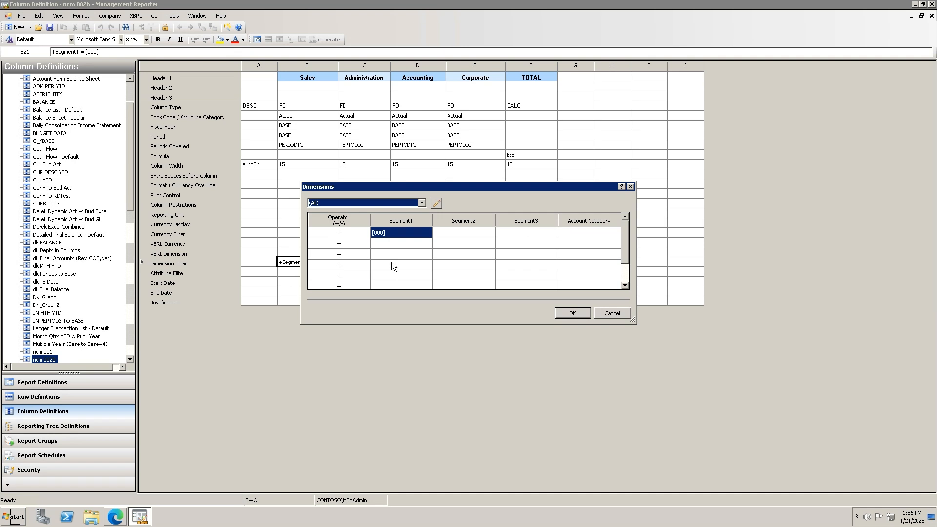
{"action": "left_click", "coordinate": [394, 241]}
{"action": "left_click", "coordinate": [394, 242]}
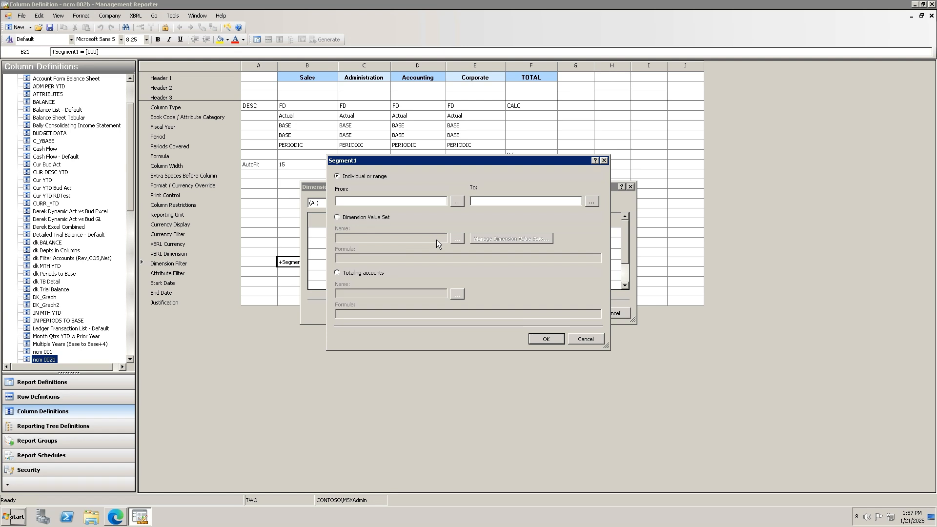
{"action": "left_click", "coordinate": [581, 338]}
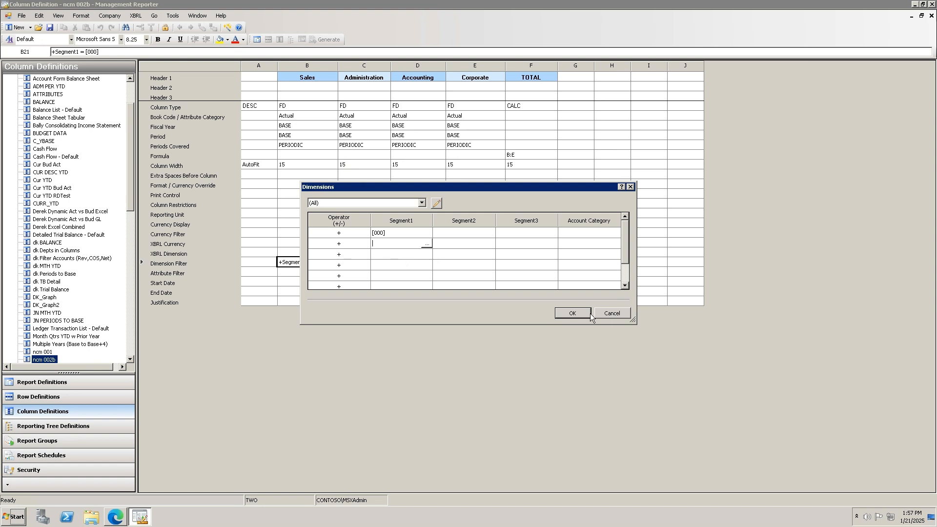
{"action": "left_click", "coordinate": [613, 313]}
- Clear the Segment1 dimension filters from the Sales, Administration, Accounting and Corporate columns
{"action": "left_click", "coordinate": [359, 262]}
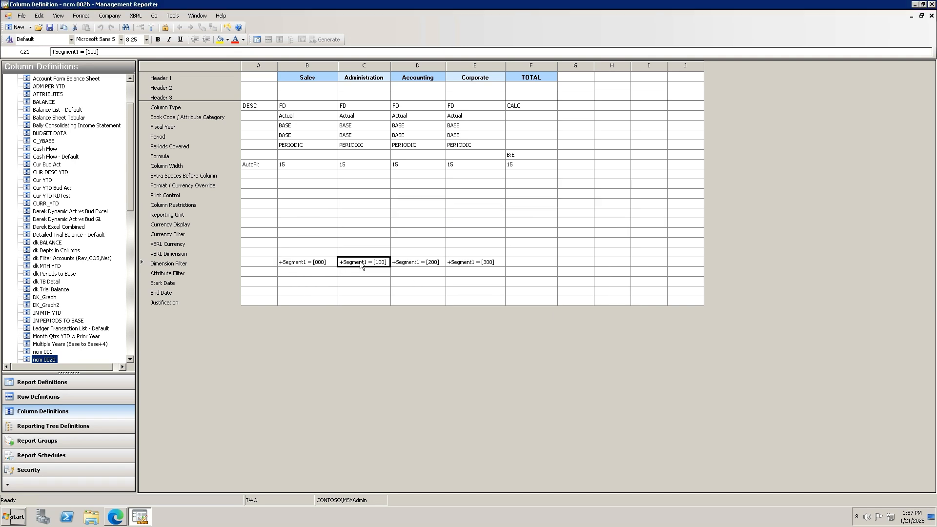
{"action": "left_click", "coordinate": [414, 264]}
{"action": "left_click", "coordinate": [464, 262]}
{"action": "left_click", "coordinate": [325, 263]}
{"action": "left_click_drag", "start_coordinate": [320, 261], "coordinate": [469, 264]}
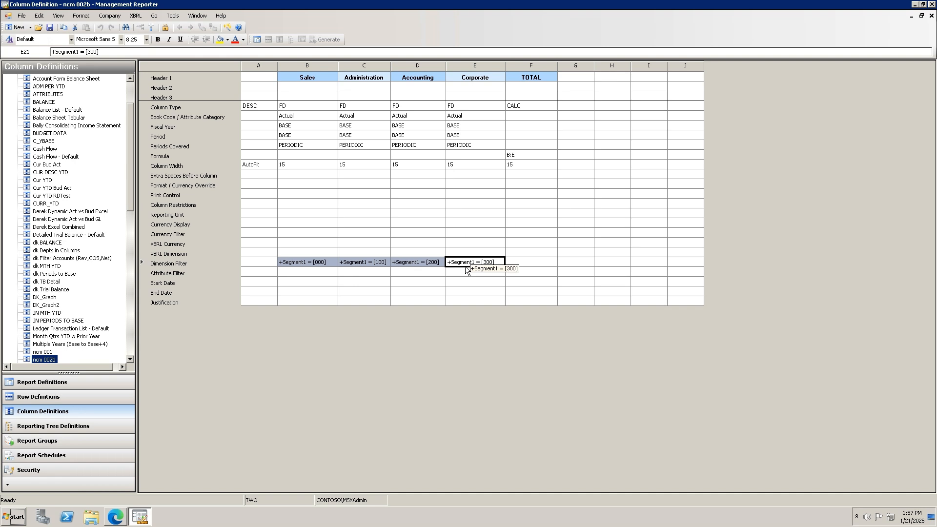
{"action": "key", "text": "Delete"}
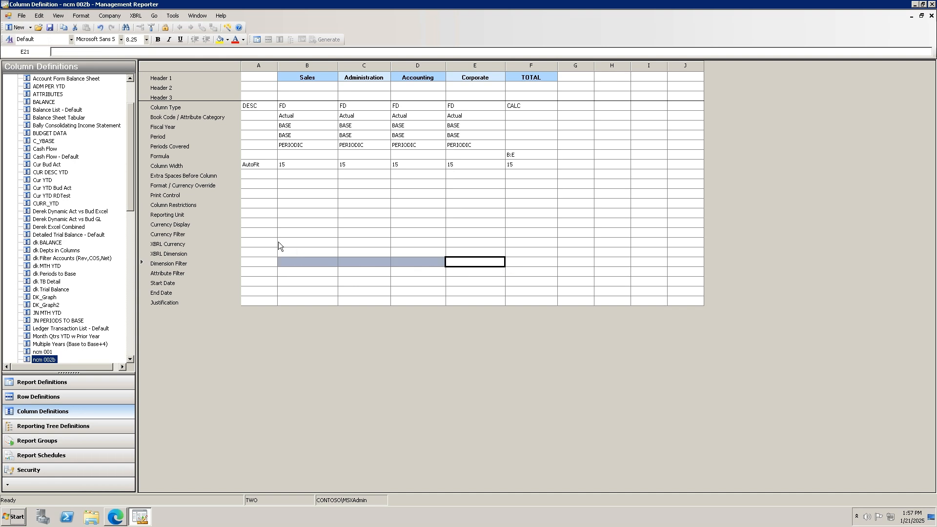
- Set the Sales column's reporting unit to Sales from the Dept reporting tree
{"action": "left_click", "coordinate": [210, 214]}
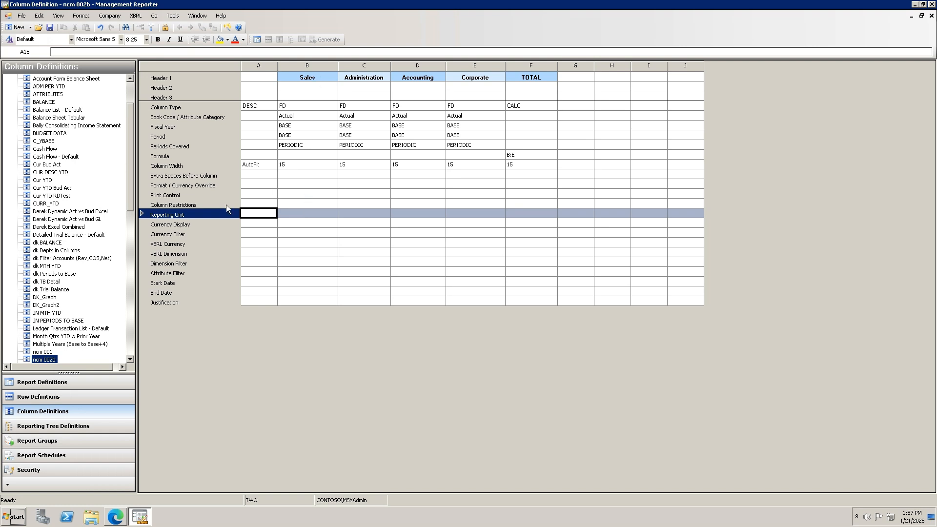
{"action": "left_click", "coordinate": [311, 215]}
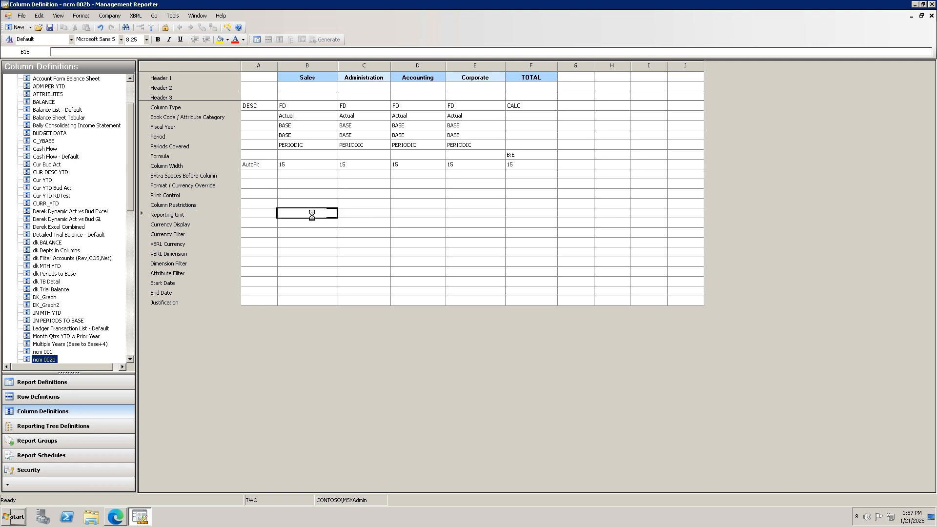
{"action": "double_click", "coordinate": [312, 214]}
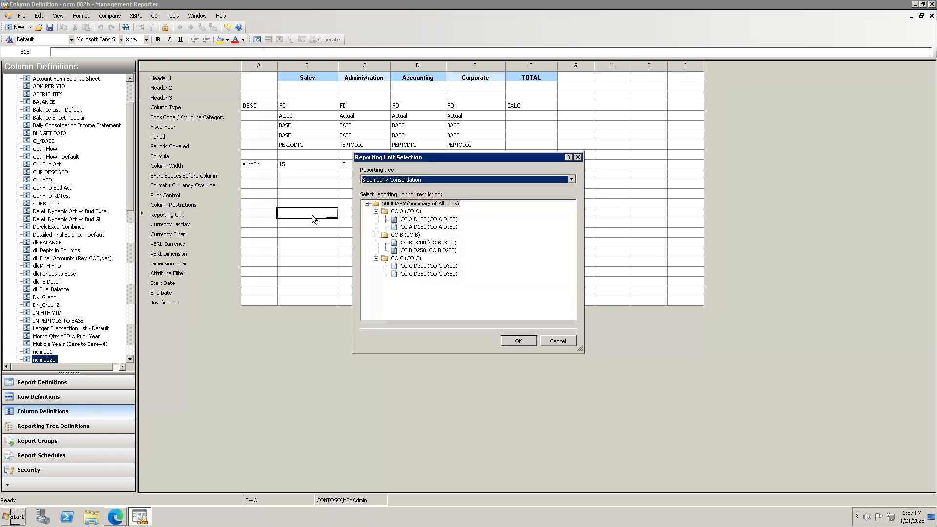
{"action": "left_click", "coordinate": [402, 179]}
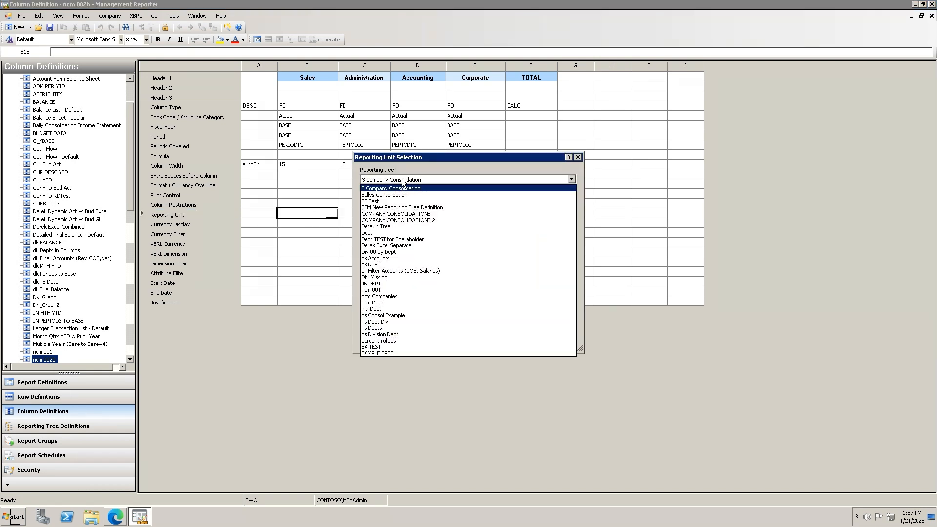
{"action": "left_click", "coordinate": [372, 232]}
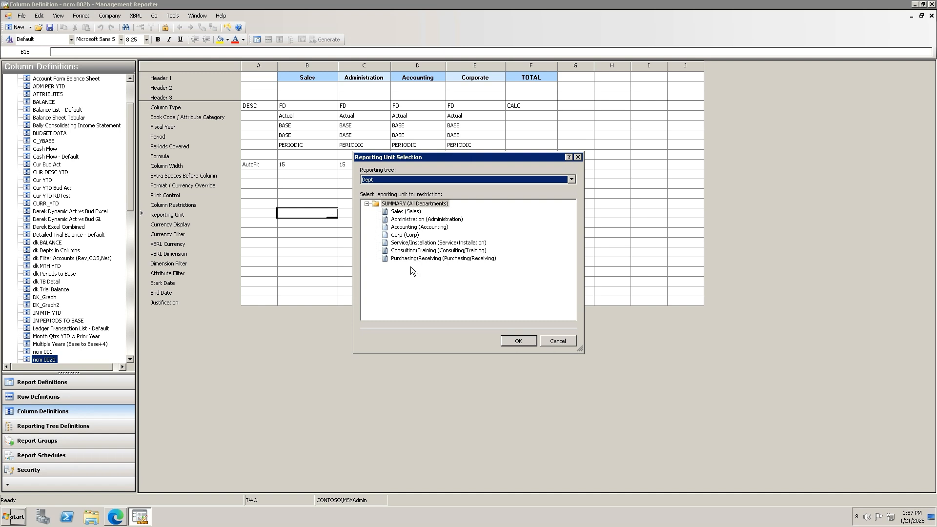
{"action": "left_click", "coordinate": [408, 212]}
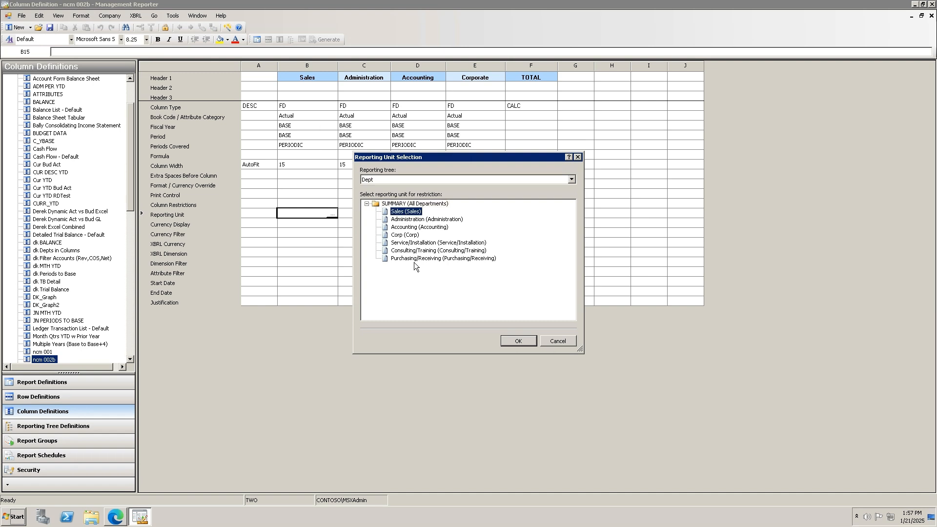
{"action": "left_click", "coordinate": [506, 341]}
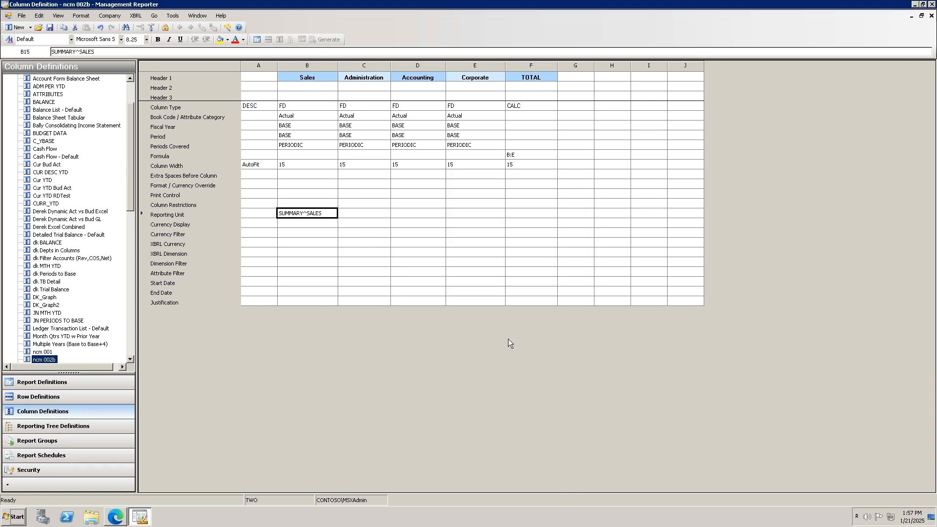
- Set the reporting units of the Administration and Accounting columns to Administration and Accounting from the Dept tree
{"action": "double_click", "coordinate": [370, 212]}
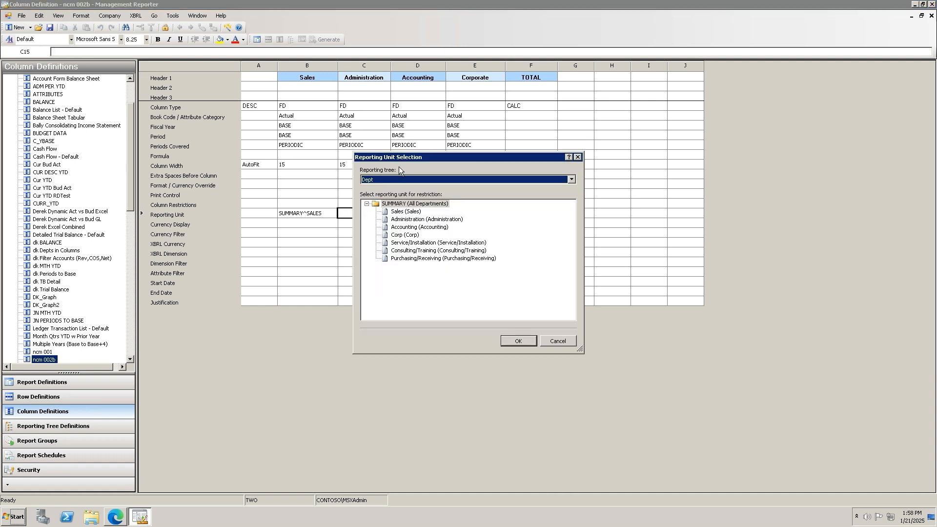
{"action": "left_click", "coordinate": [421, 220]}
{"action": "left_click", "coordinate": [520, 338]}
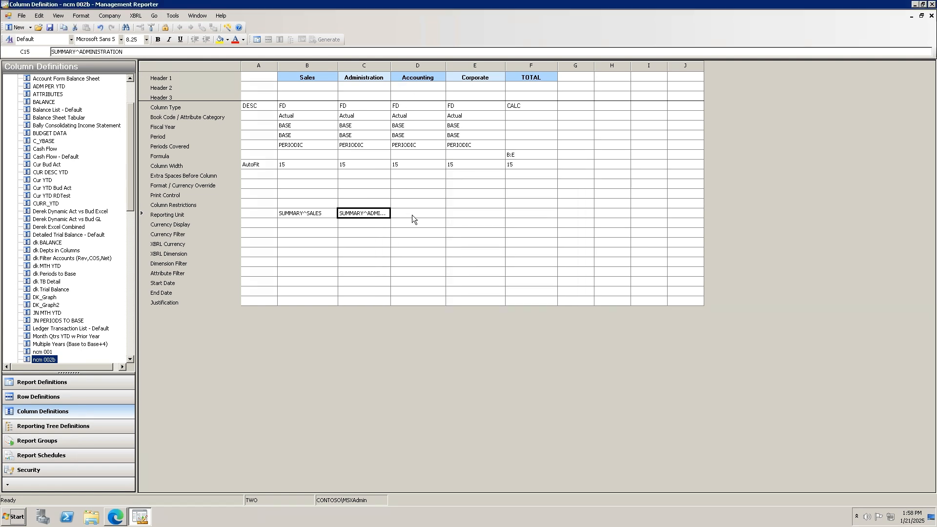
{"action": "double_click", "coordinate": [412, 215]}
{"action": "left_click", "coordinate": [419, 227]}
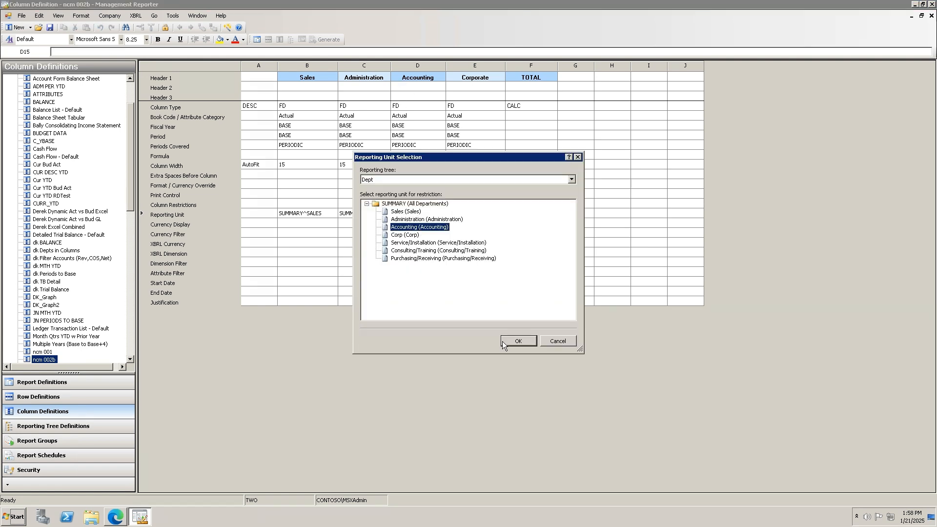
{"action": "left_click", "coordinate": [502, 341]}
- Set the Corporate column's reporting unit to Corp from the Dept tree, and check the TOTAL column's formula
{"action": "double_click", "coordinate": [461, 213]}
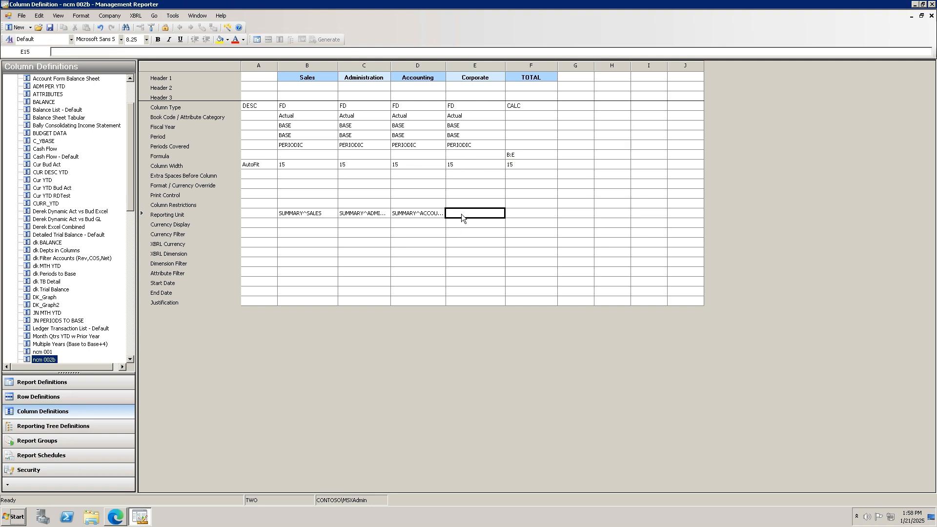
{"action": "left_click", "coordinate": [418, 236]}
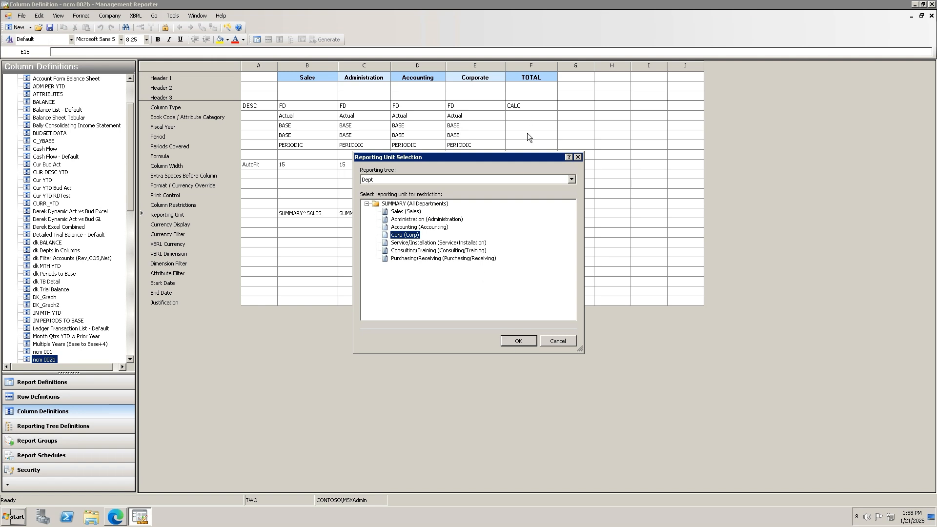
{"action": "left_click", "coordinate": [518, 340]}
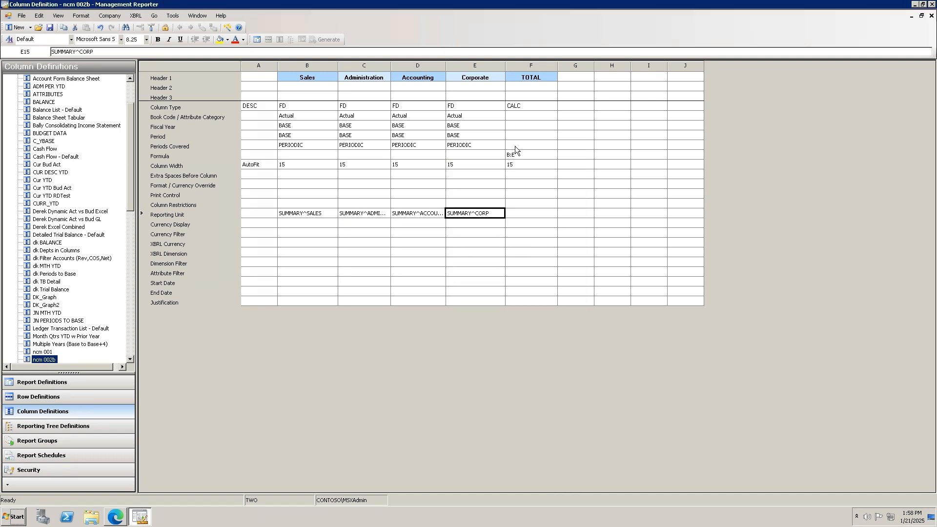
{"action": "left_click", "coordinate": [520, 154]}
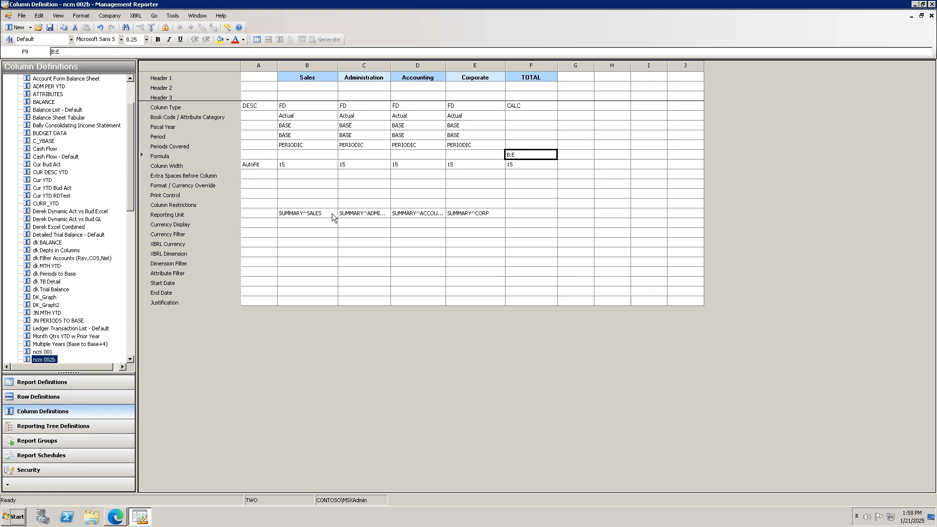
- Switch to the Edge browser and view the Departments by Row report
{"action": "left_click", "coordinate": [116, 519]}
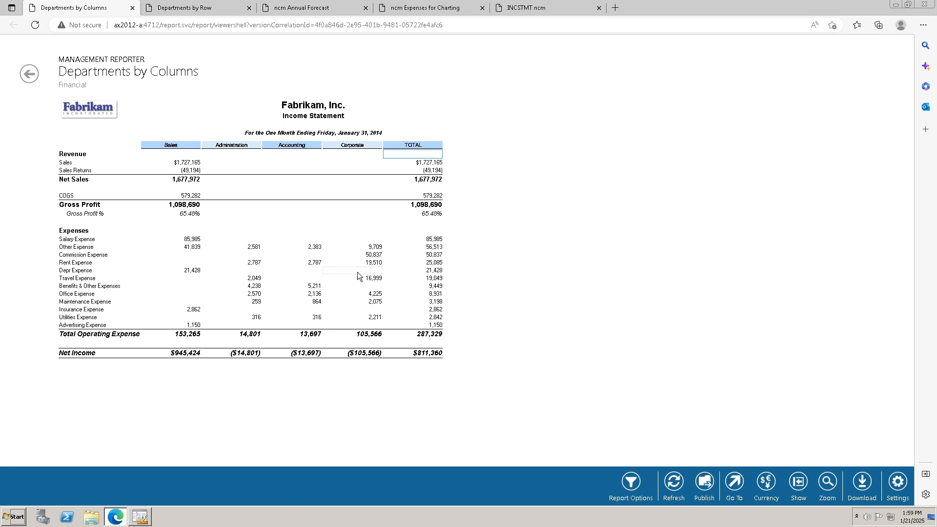
{"action": "left_click", "coordinate": [190, 10]}
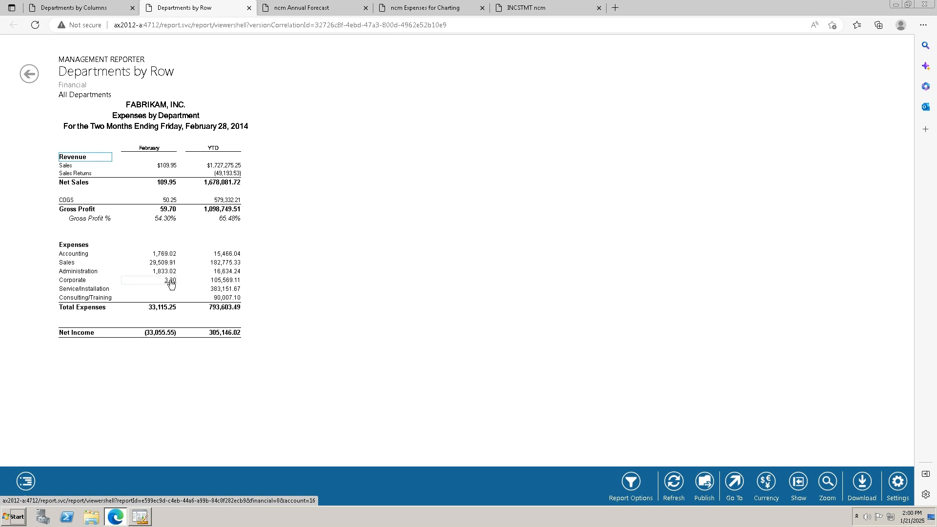
- Switch to Management Reporter and open the row definition used by the Departments by Row report
{"action": "left_click", "coordinate": [142, 518]}
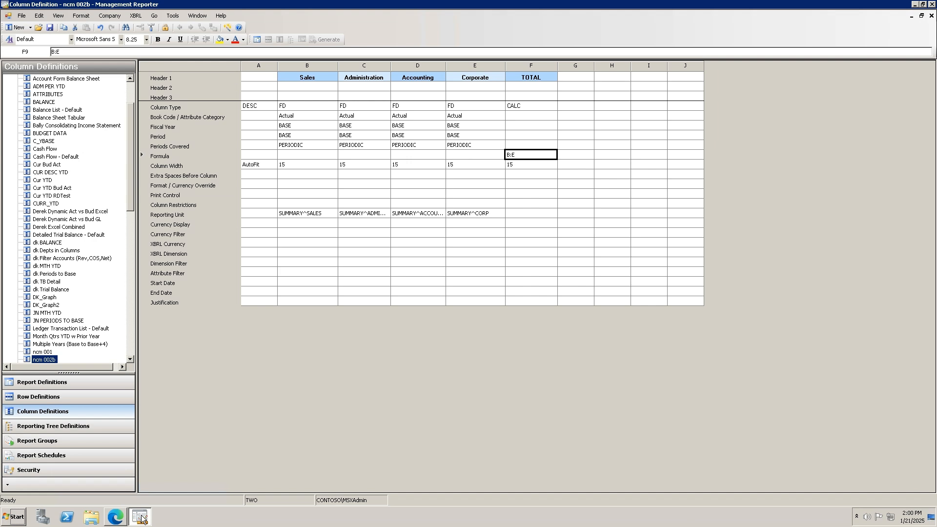
{"action": "left_click", "coordinate": [50, 387]}
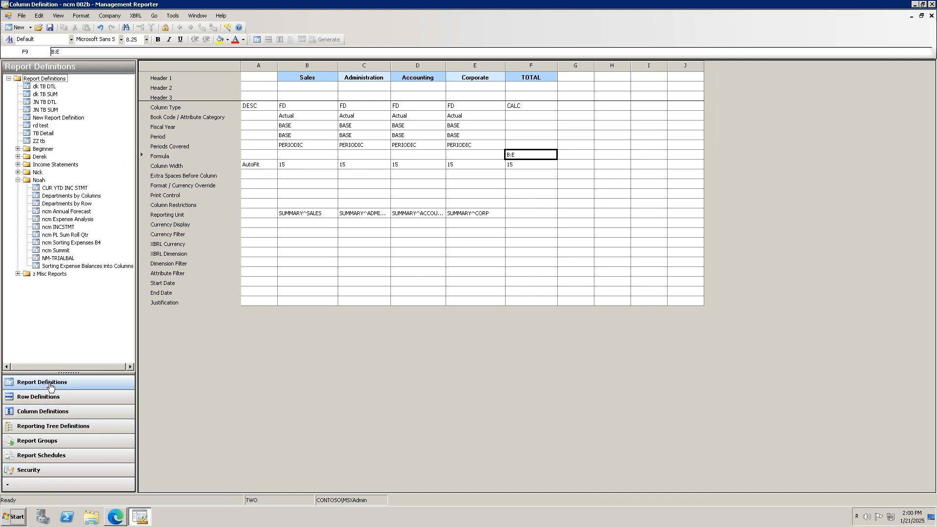
{"action": "left_click", "coordinate": [65, 203]}
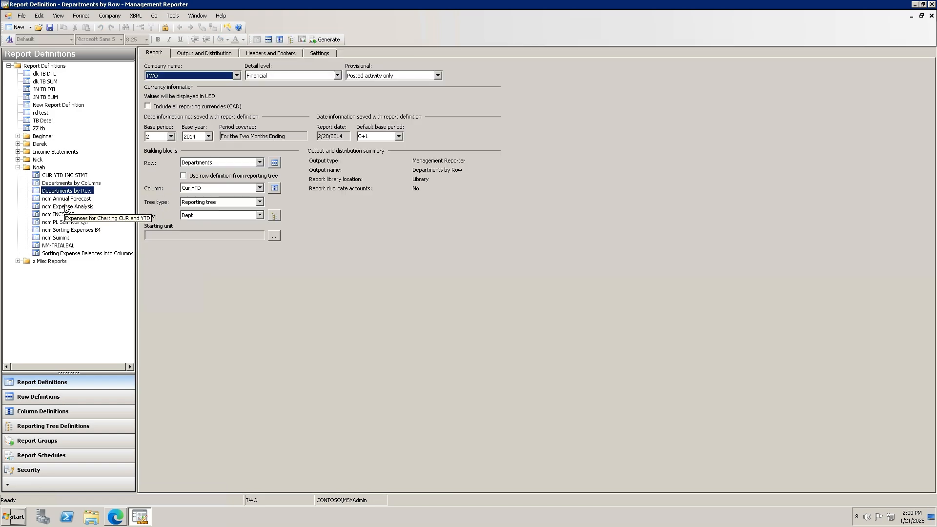
{"action": "left_click", "coordinate": [274, 162]}
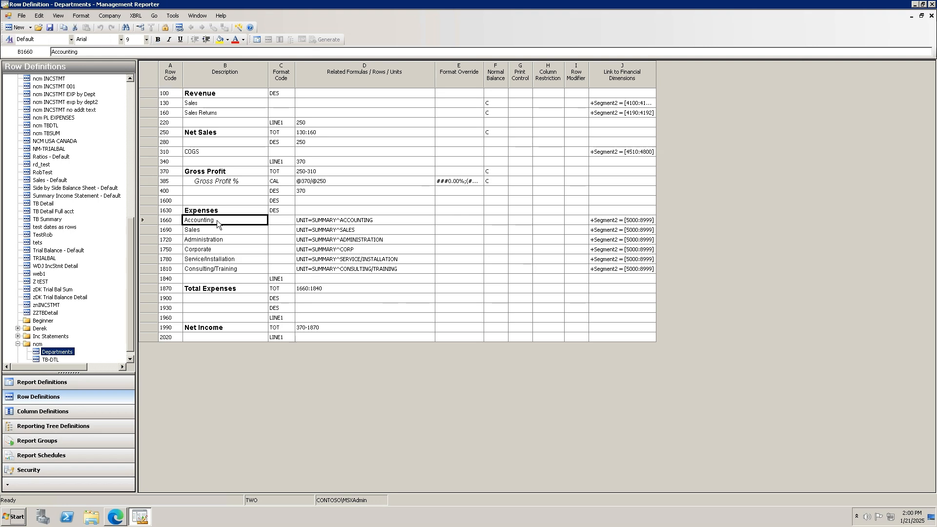
- Widen the Link to Financial Dimensions column and review the account ranges linked to the department expense rows
{"action": "left_click_drag", "start_coordinate": [217, 221], "coordinate": [212, 268]}
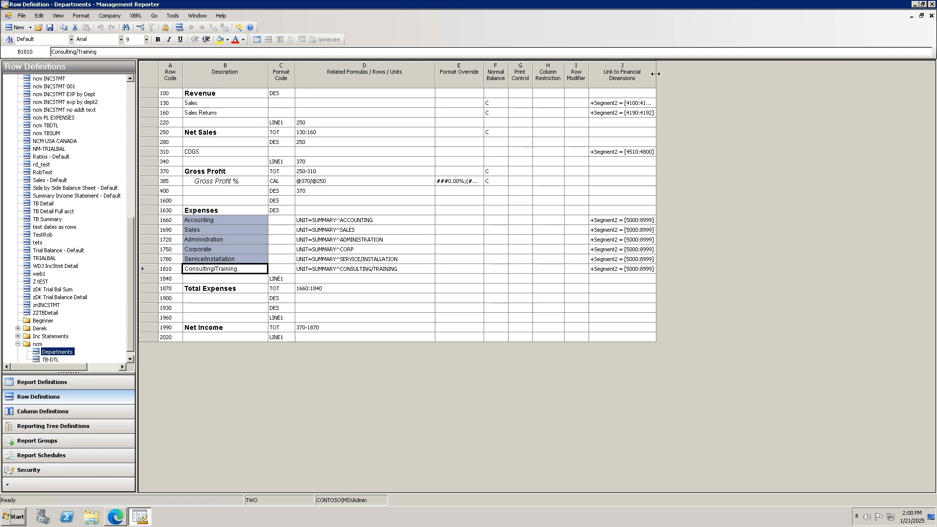
{"action": "left_click_drag", "start_coordinate": [654, 74], "coordinate": [733, 73]}
{"action": "left_click_drag", "start_coordinate": [655, 214], "coordinate": [655, 268]}
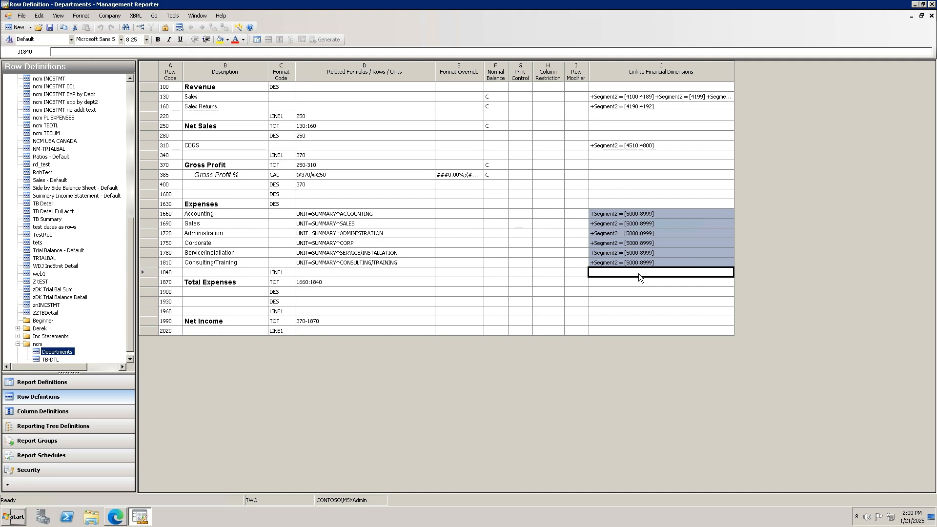
- Examine the reporting unit assigned to each department expense row, from Accounting through Consulting/Training
{"action": "left_click", "coordinate": [377, 214]}
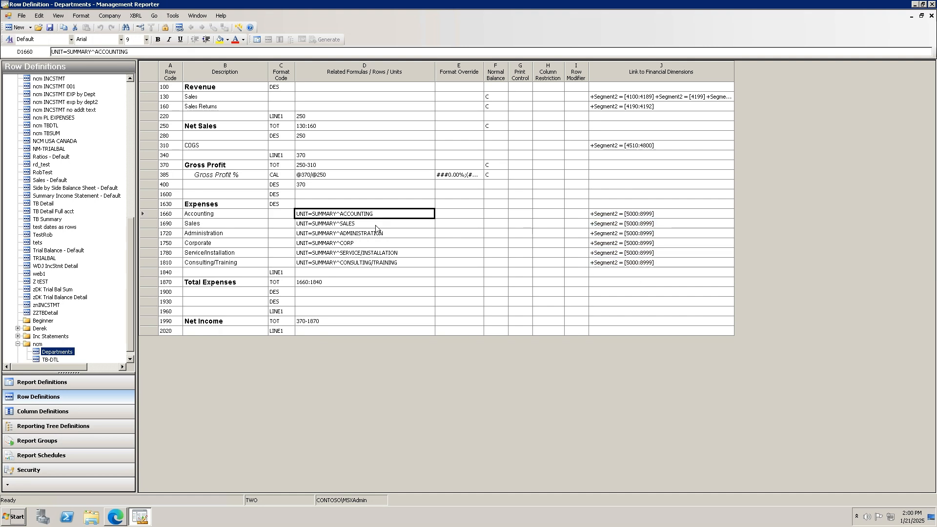
{"action": "left_click", "coordinate": [376, 224]}
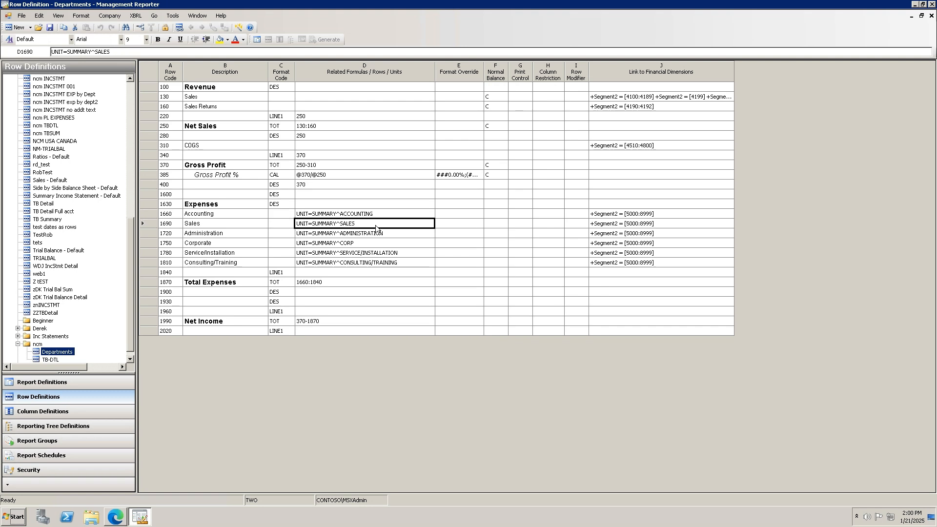
{"action": "left_click", "coordinate": [380, 234]}
{"action": "left_click", "coordinate": [375, 244]}
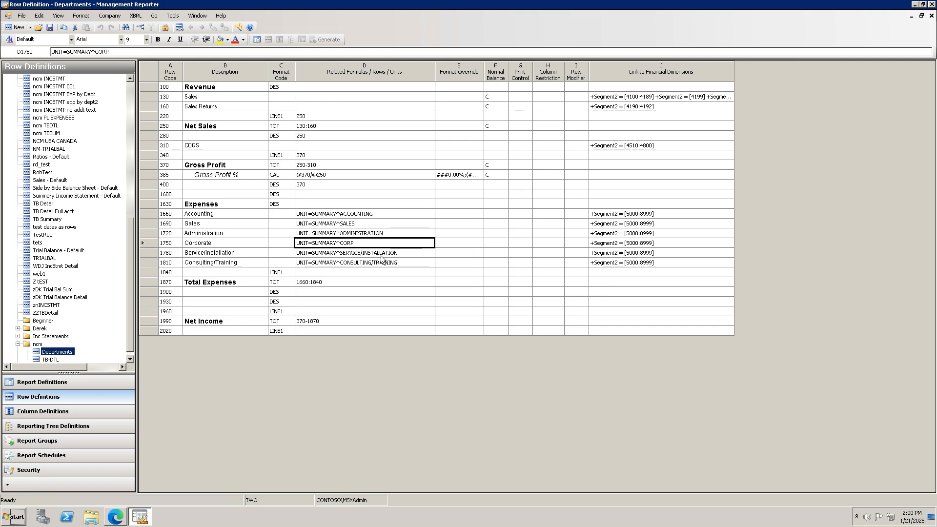
{"action": "left_click", "coordinate": [379, 253]}
{"action": "left_click", "coordinate": [379, 263]}
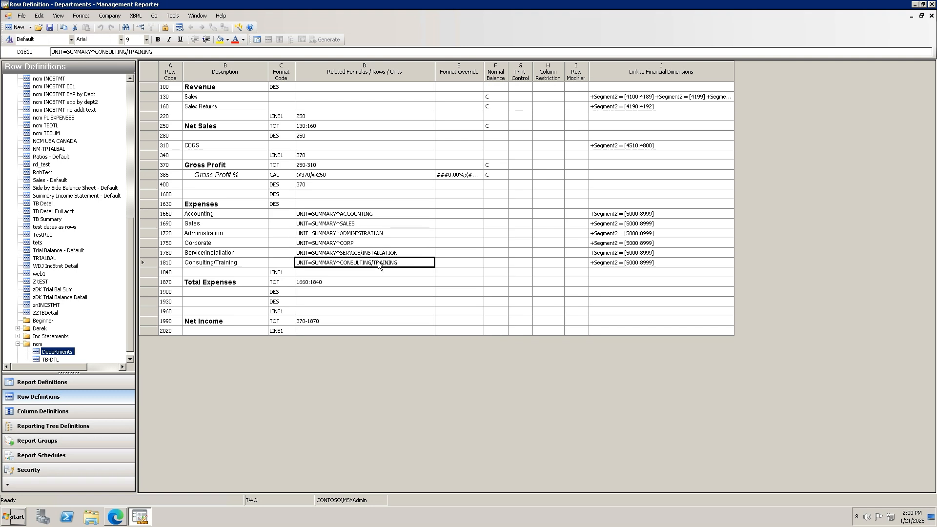
{"action": "left_click", "coordinate": [354, 212]}
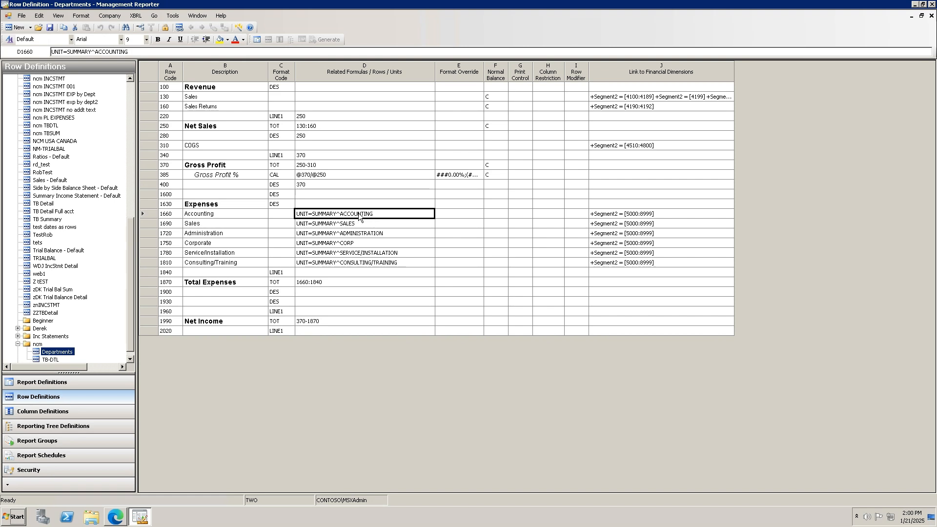
- Set the Accounting expense row's reporting unit to Accounting from the Dept reporting tree
{"action": "double_click", "coordinate": [358, 212]}
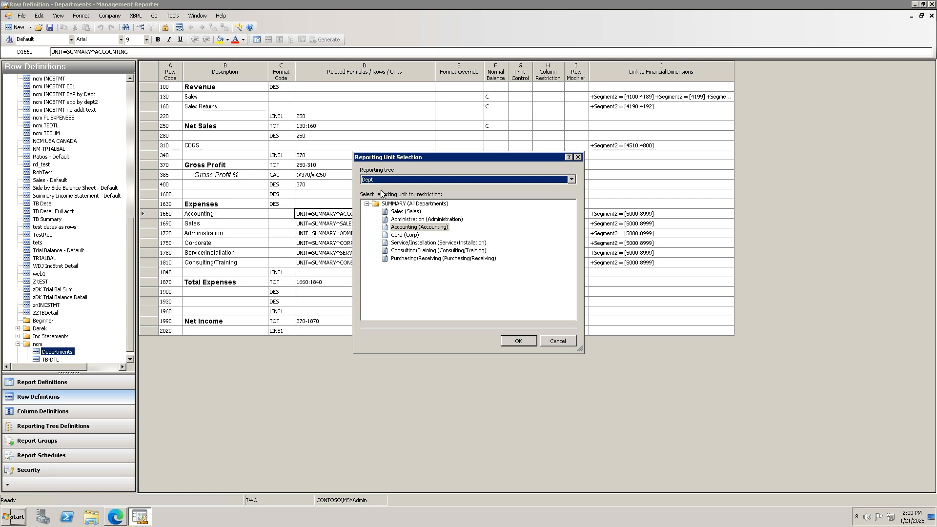
{"action": "left_click", "coordinate": [390, 180]}
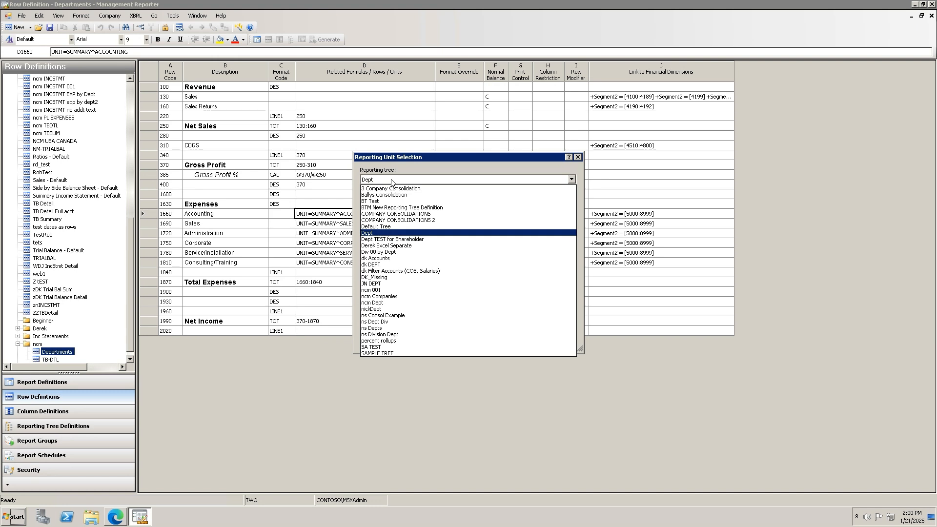
{"action": "left_click", "coordinate": [390, 180]}
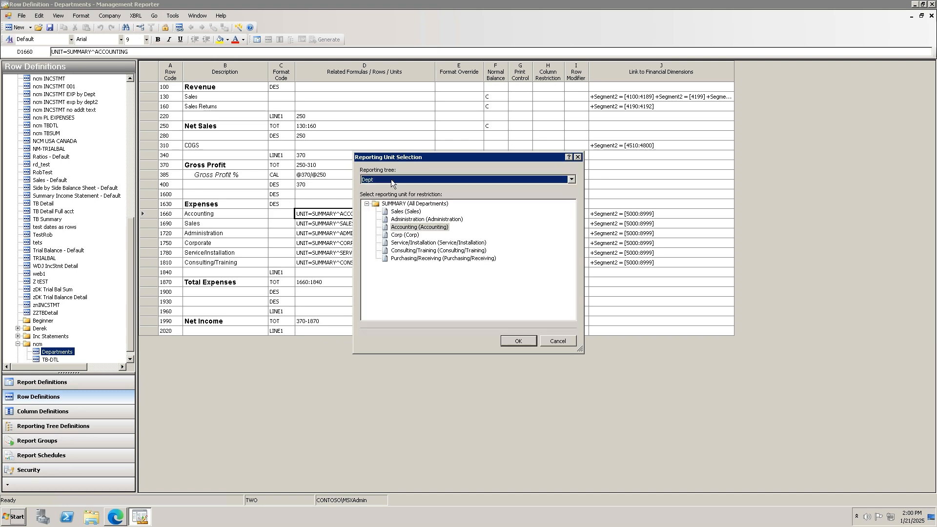
{"action": "left_click", "coordinate": [411, 227]}
{"action": "left_click", "coordinate": [507, 341]}
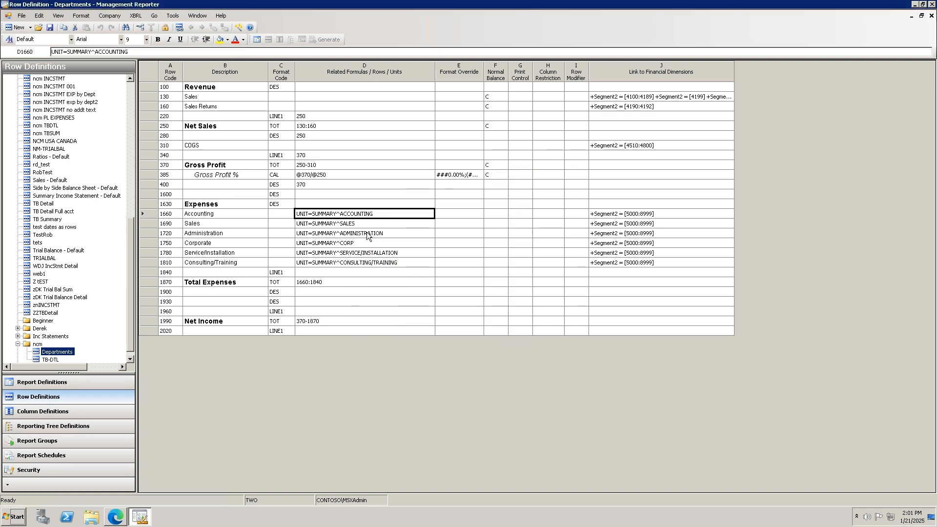
- Set the reporting units of the Sales and Administration expense rows to Sales and Administration from the Dept tree
{"action": "double_click", "coordinate": [367, 224]}
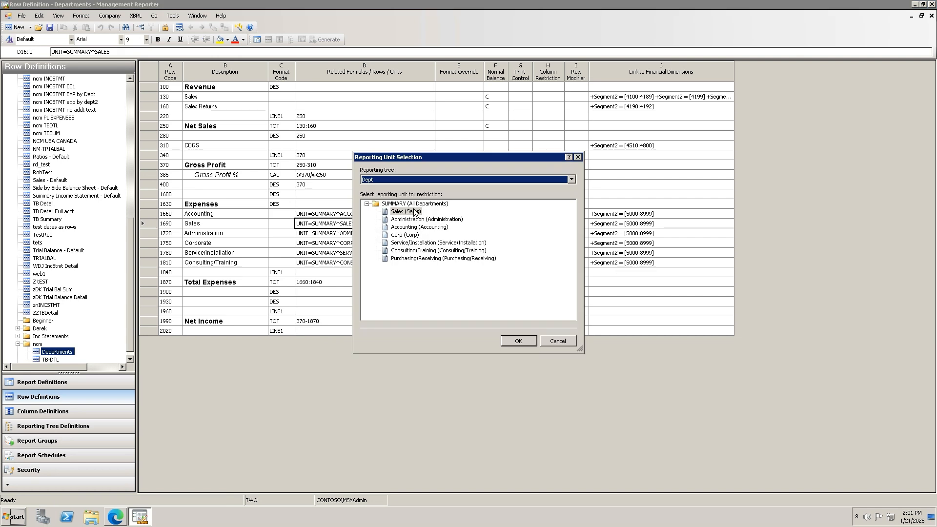
{"action": "left_click", "coordinate": [414, 211]}
{"action": "left_click", "coordinate": [508, 340]}
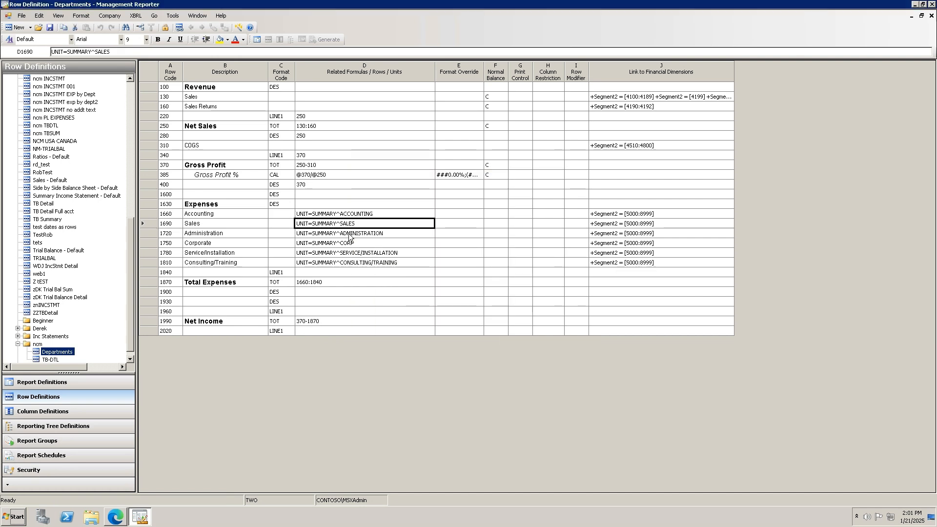
{"action": "double_click", "coordinate": [348, 234]}
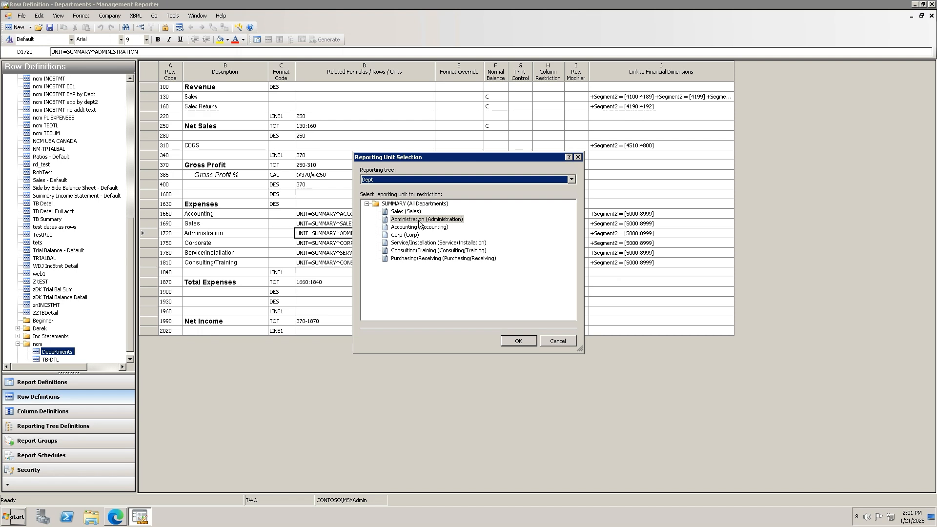
{"action": "left_click", "coordinate": [420, 219]}
{"action": "left_click", "coordinate": [515, 340]}
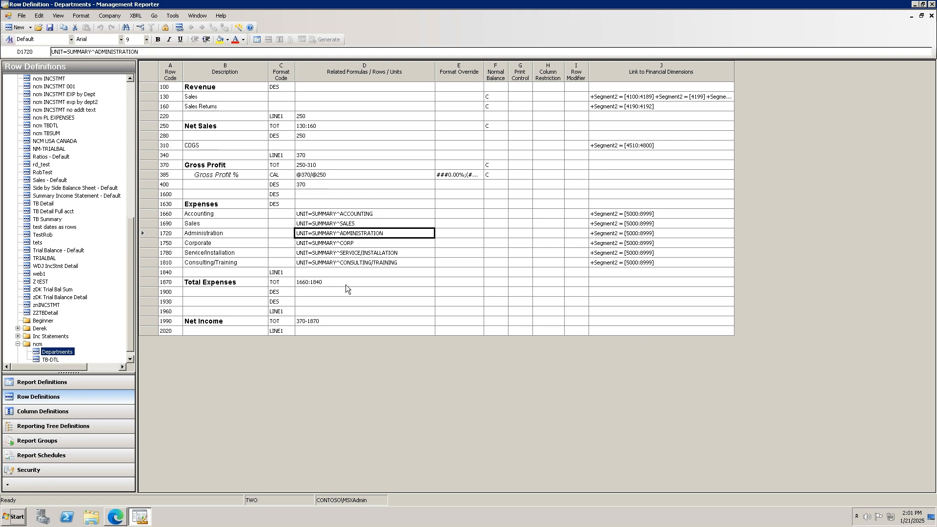
- Check the Accounting row's unit selection and clear the reporting units from all department expense rows, Accounting through Consulting/Training
{"action": "double_click", "coordinate": [346, 214]}
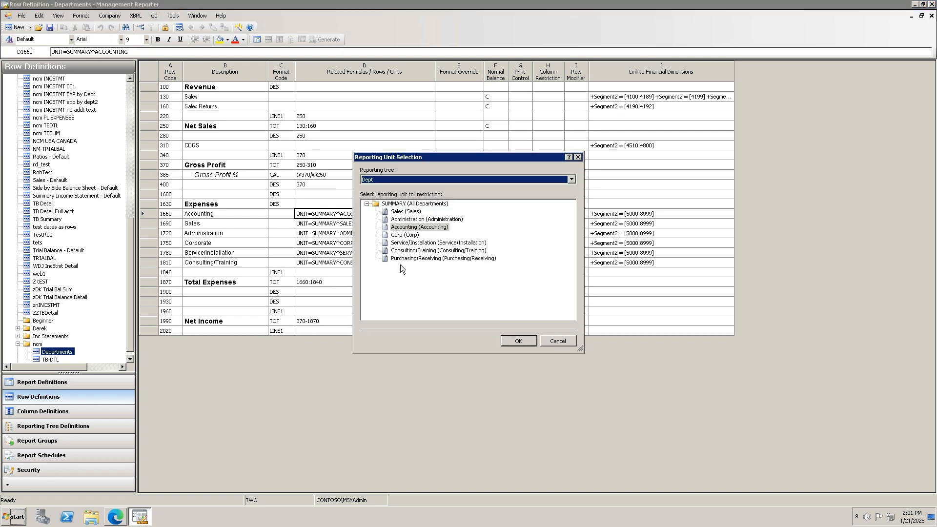
{"action": "left_click", "coordinate": [513, 343]}
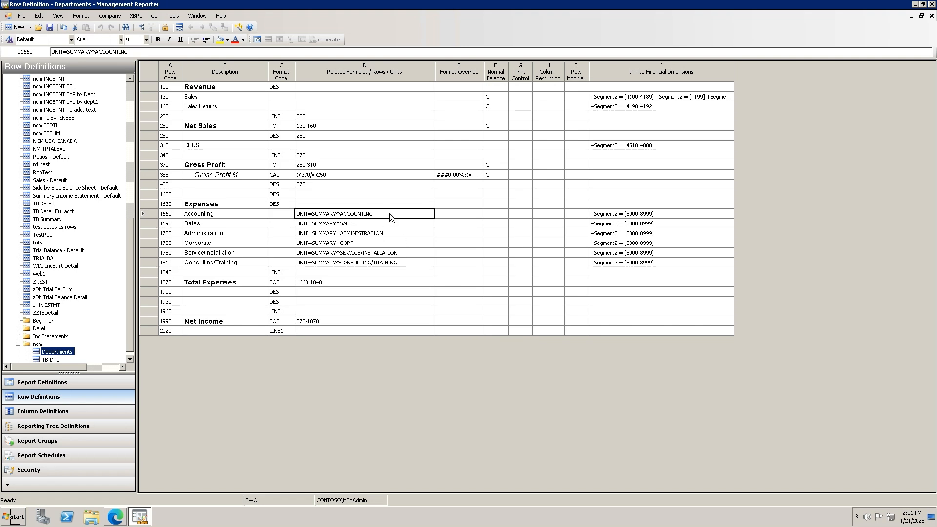
{"action": "left_click_drag", "start_coordinate": [389, 213], "coordinate": [399, 262]}
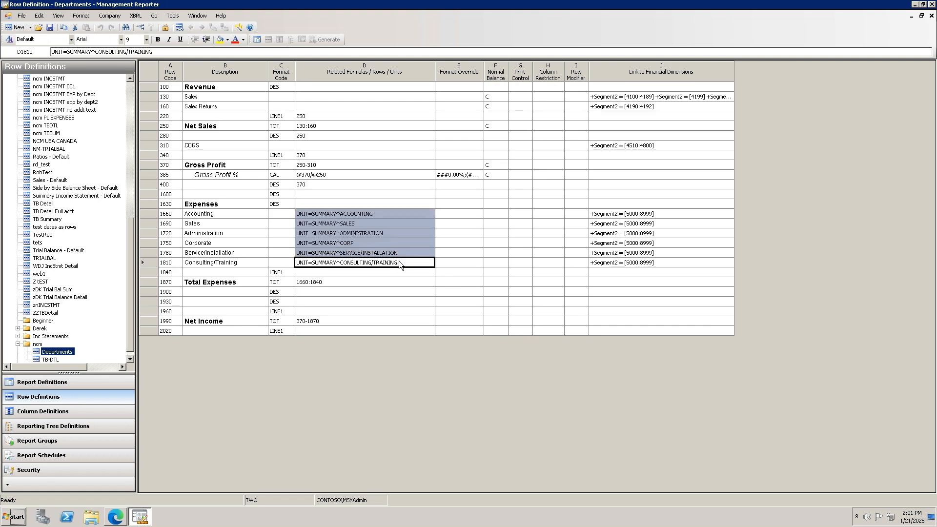
{"action": "key", "text": "Delete"}
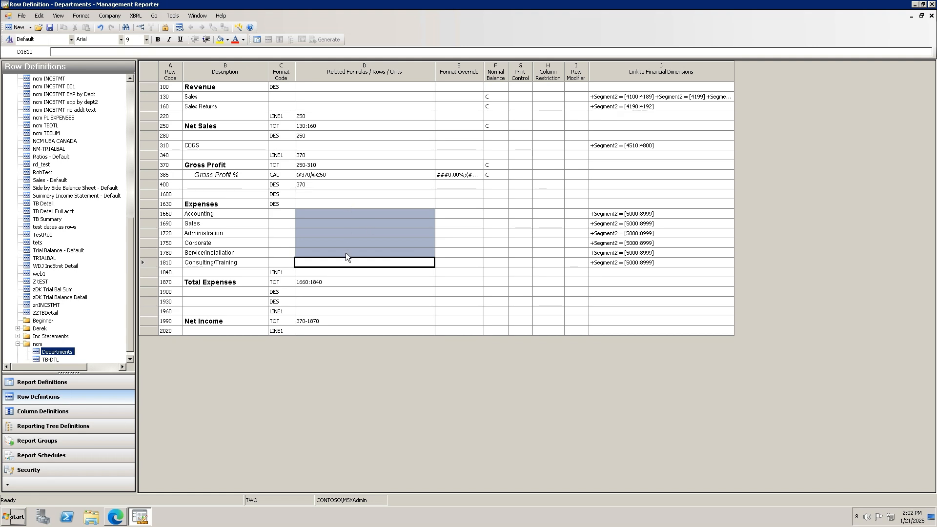
- Restrict the Accounting expense row to Segment1 100 in its financial dimensions link
{"action": "left_click", "coordinate": [664, 214]}
{"action": "left_click", "coordinate": [662, 224]}
{"action": "left_click", "coordinate": [660, 232]}
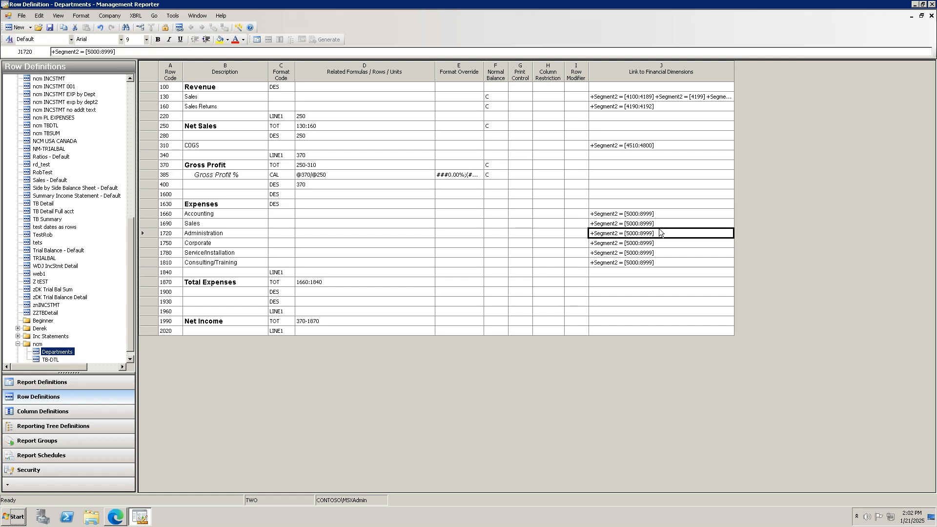
{"action": "double_click", "coordinate": [659, 214]}
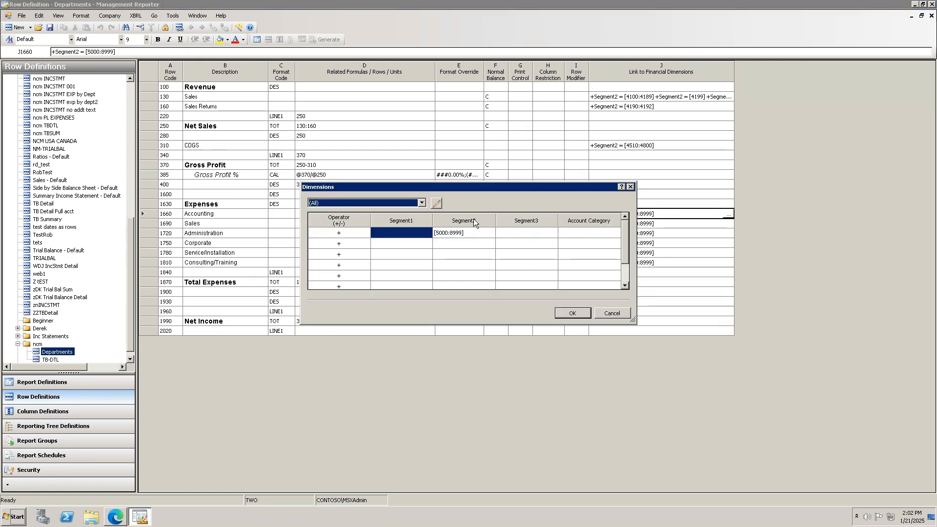
{"action": "left_click", "coordinate": [396, 233]}
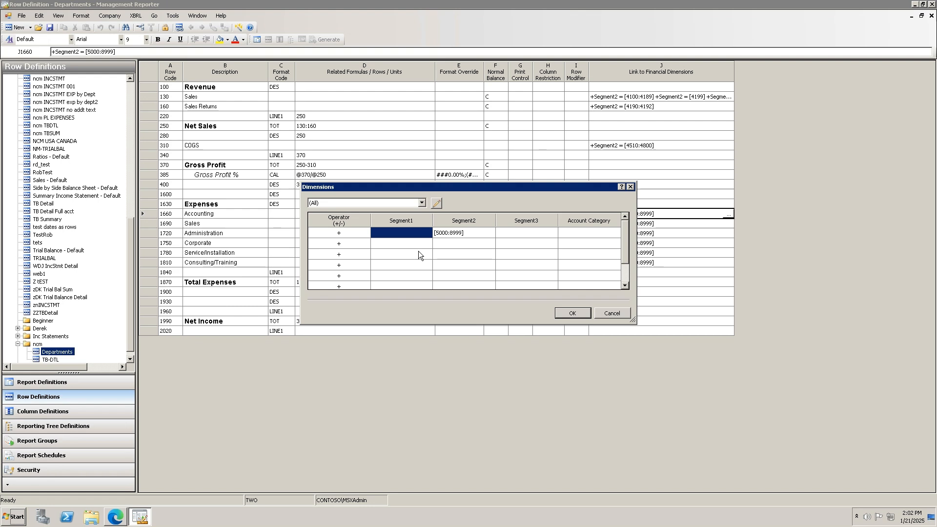
{"action": "type", "text": "100"}
{"action": "key", "text": "Return"}
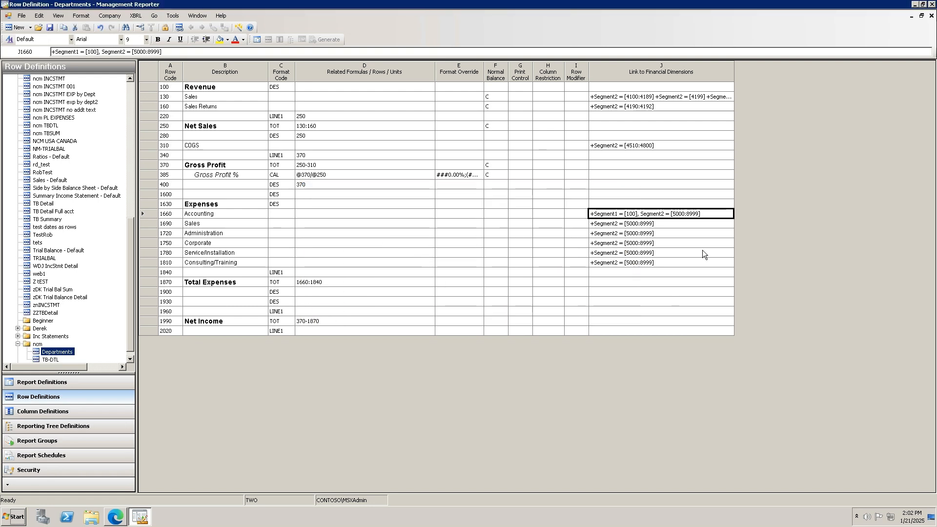
- Restrict the Sales expense row to Segment1 200 in its financial dimensions link
{"action": "double_click", "coordinate": [681, 226]}
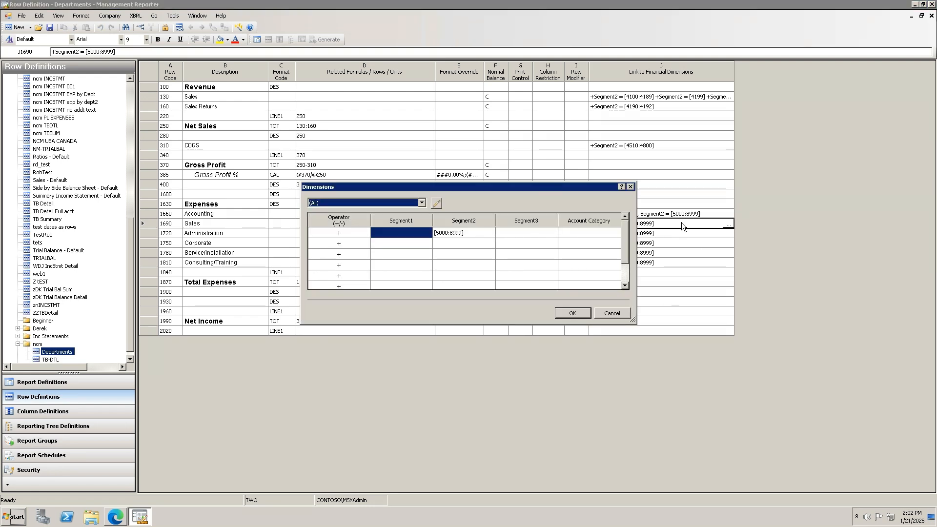
{"action": "left_click", "coordinate": [389, 230]}
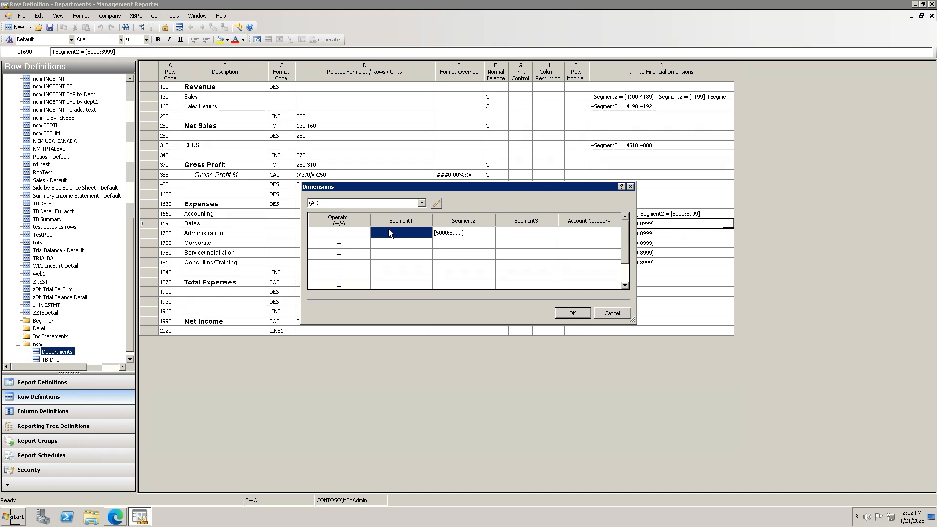
{"action": "type", "text": "200"}
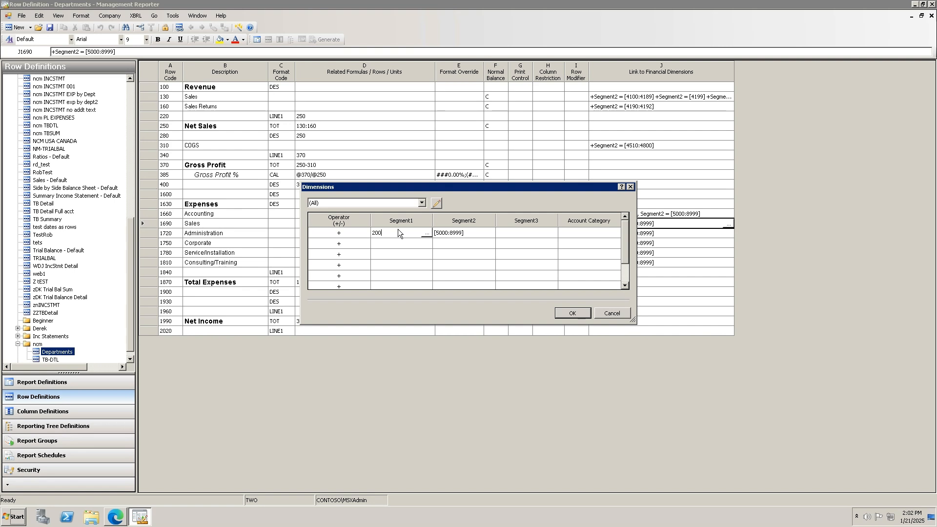
{"action": "left_click", "coordinate": [572, 315]}
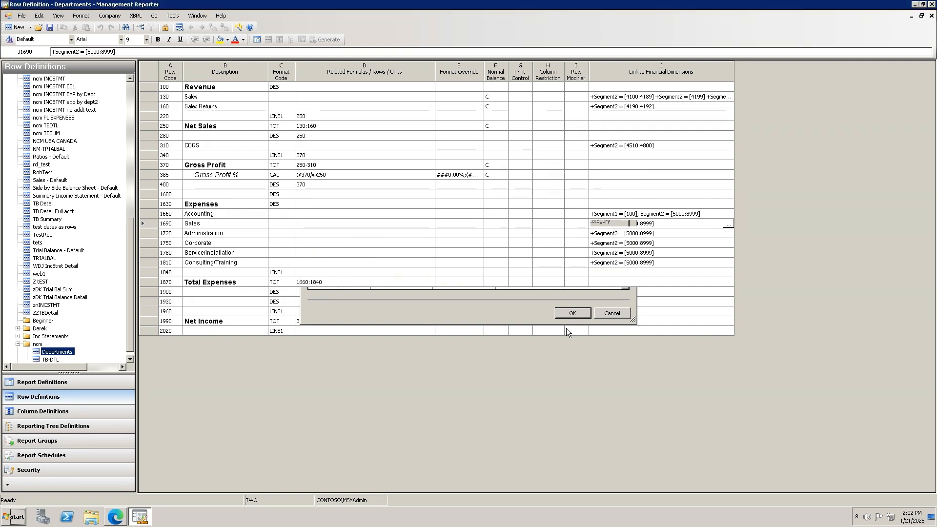
- Restrict the Administration expense row to Segment1 300 in its financial dimensions link
{"action": "double_click", "coordinate": [652, 233]}
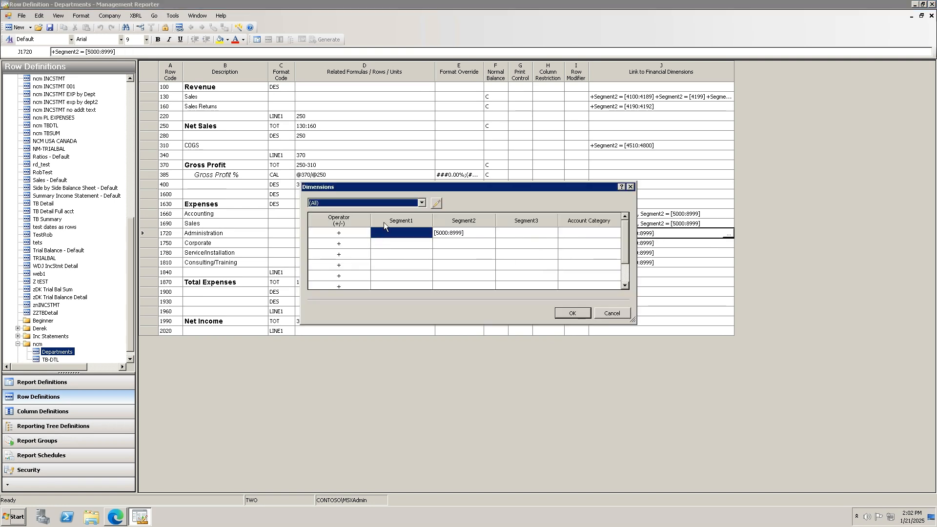
{"action": "type", "text": "300"}
{"action": "key", "text": "Return"}
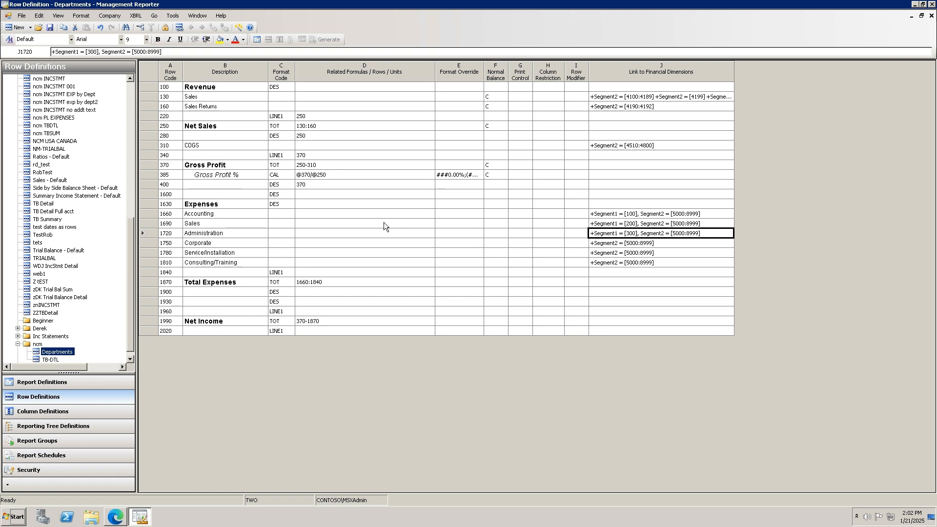
{"action": "key", "text": "Tab"}
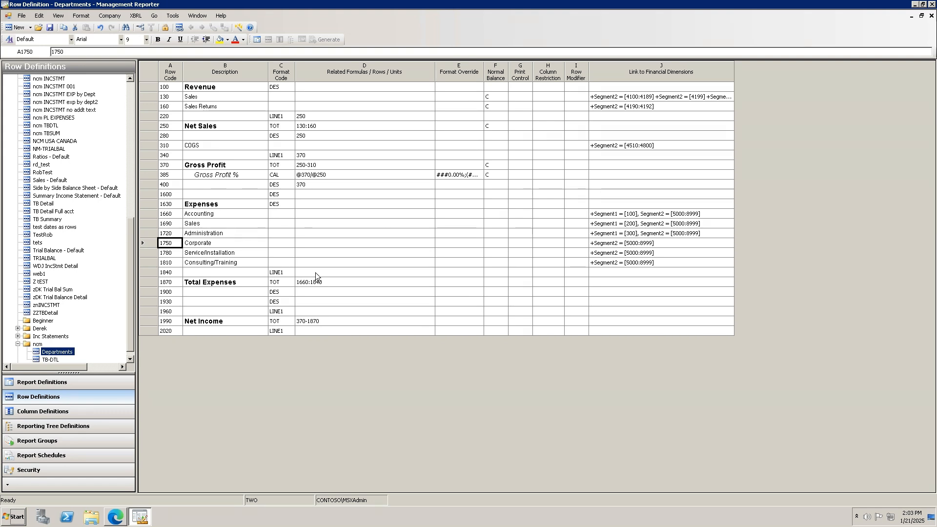
- Switch back to the Edge browser to view the Departments by Row report
{"action": "left_click", "coordinate": [116, 525]}
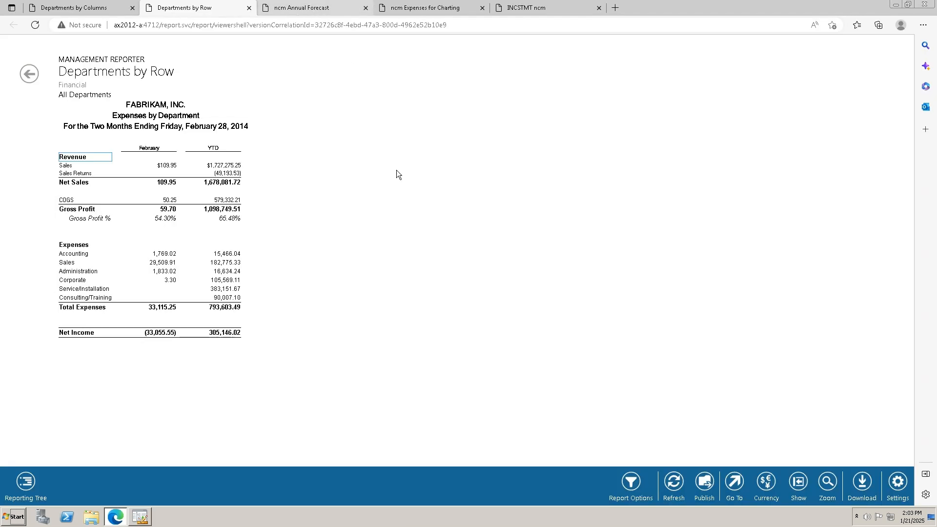
- Examine the ncm Annual Forecast report across its monthly actual and budget columns through to the Annual Forecast column
{"action": "key", "text": "ctrl+Tab"}
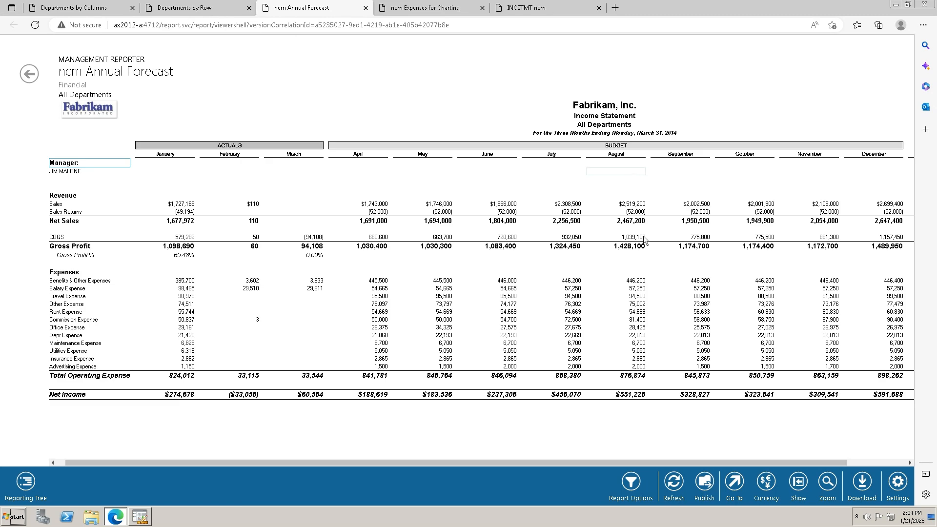
{"action": "left_click", "coordinate": [900, 462]}
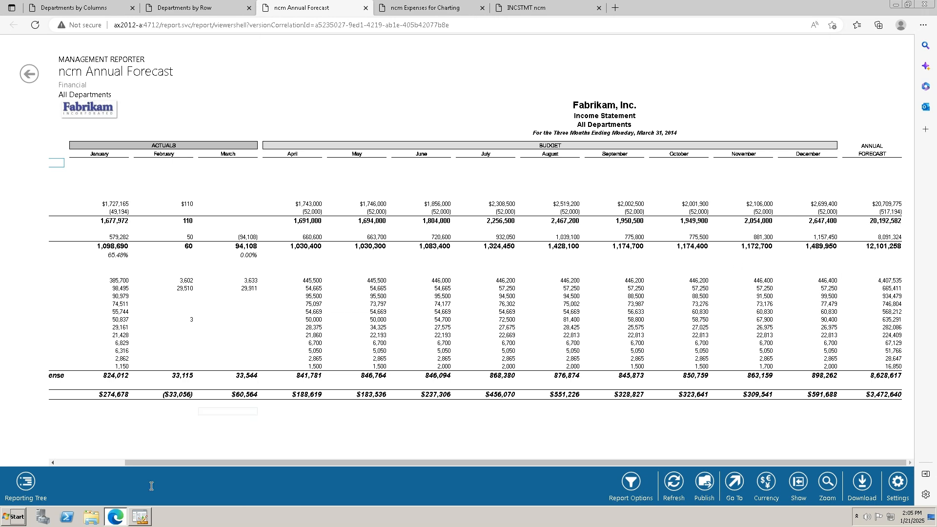
- Switch to Management Reporter and close the Departments row definition without saving its changes
{"action": "mouse_move", "coordinate": [135, 521]}
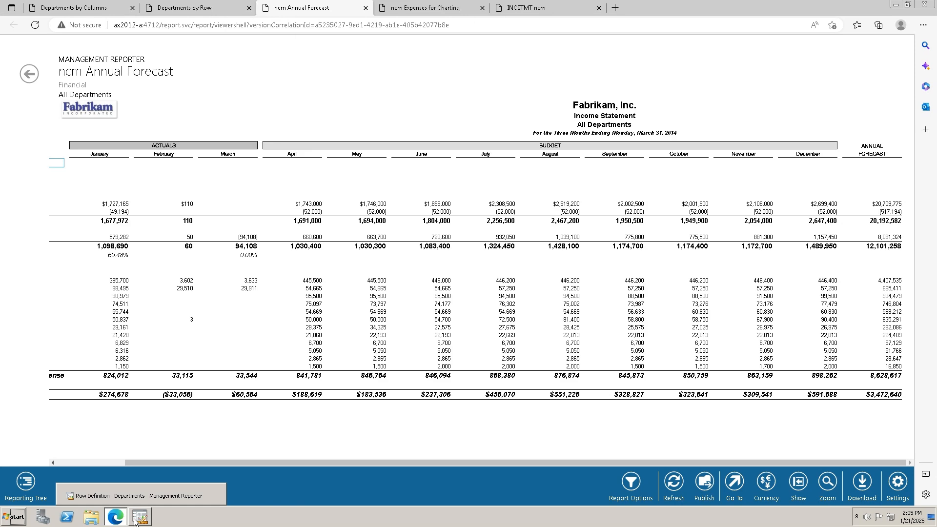
{"action": "left_click", "coordinate": [139, 496]}
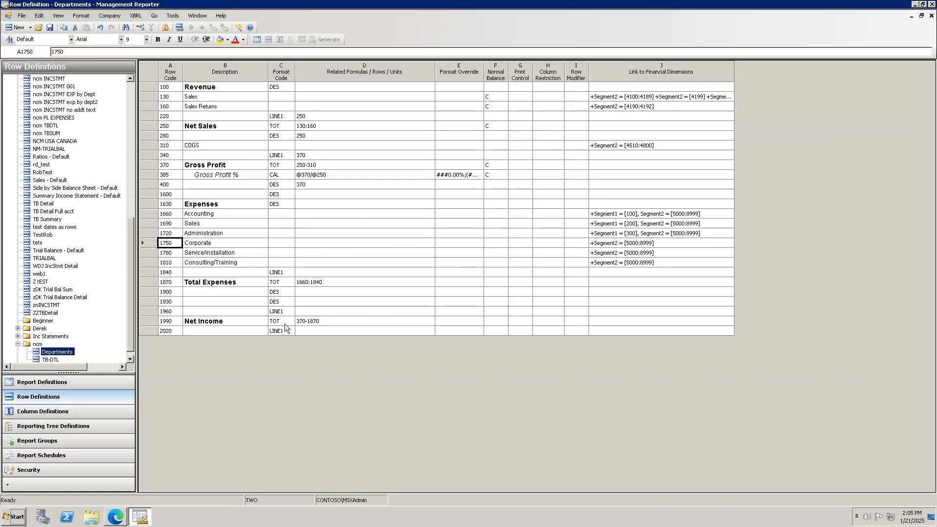
{"action": "left_click", "coordinate": [931, 16]}
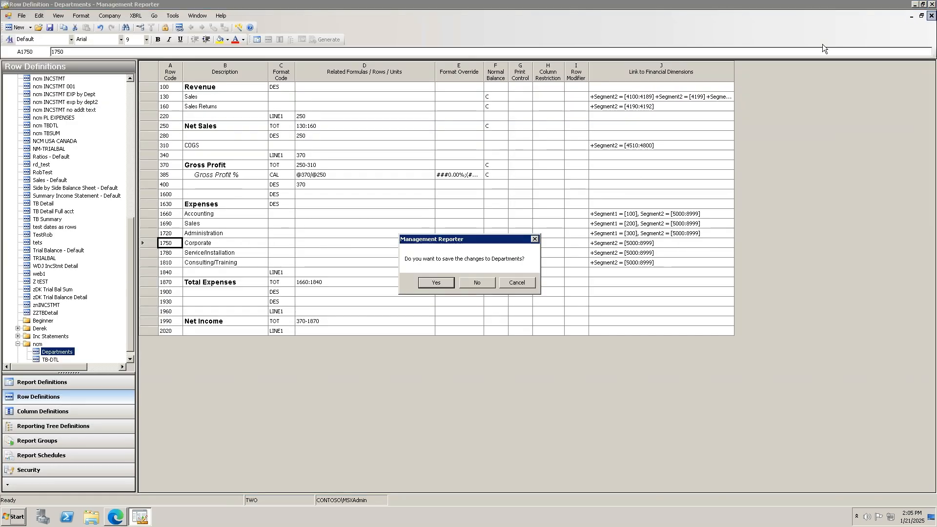
{"action": "left_click", "coordinate": [472, 286]}
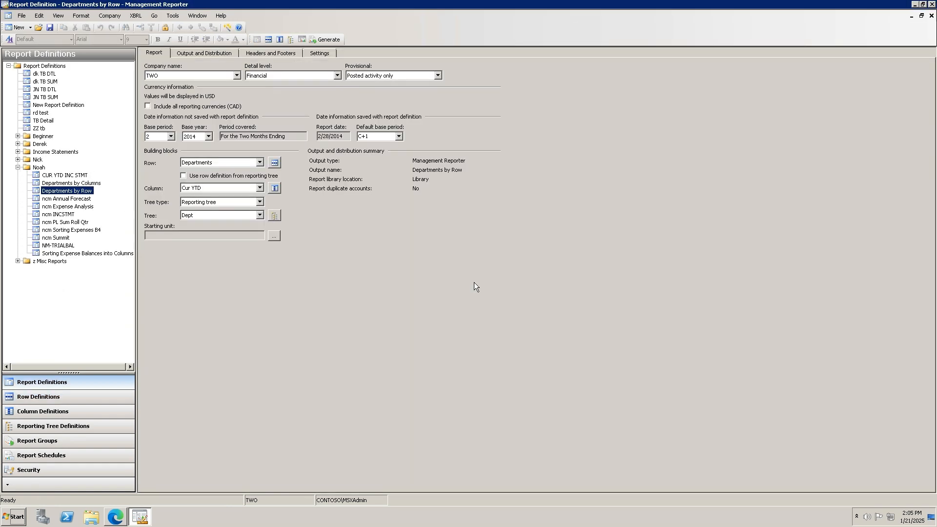
- Open the ncm Annual Forecast report definition and its linked column definition
{"action": "left_click", "coordinate": [54, 200]}
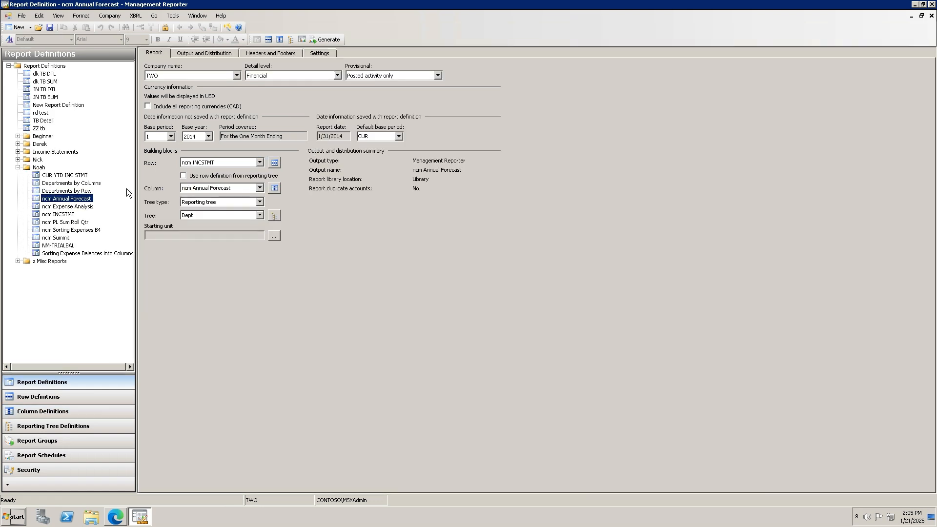
{"action": "left_click", "coordinate": [274, 189]}
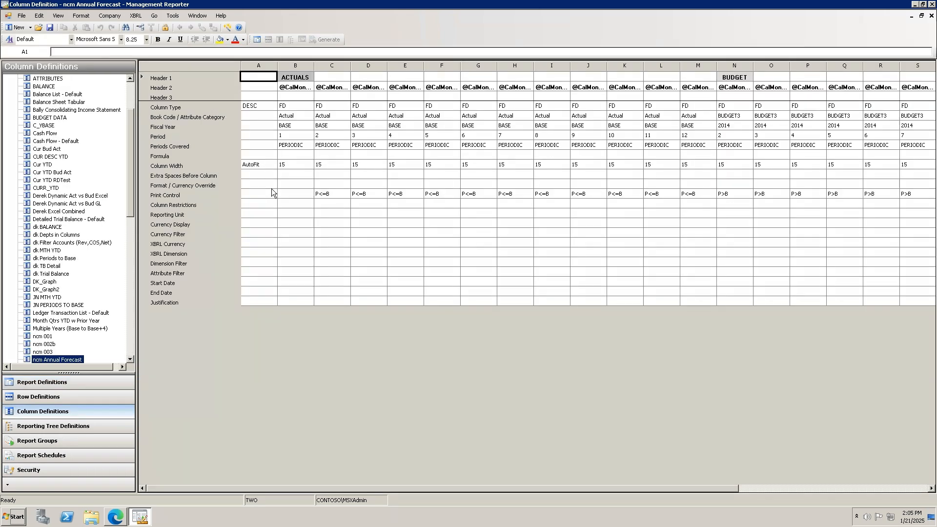
- Examine the actuals columns' column type, book code, fiscal year, period and periods covered settings in columns B through M
{"action": "left_click_drag", "start_coordinate": [300, 108], "coordinate": [348, 107]}
{"action": "left_click_drag", "start_coordinate": [867, 108], "coordinate": [867, 109]}
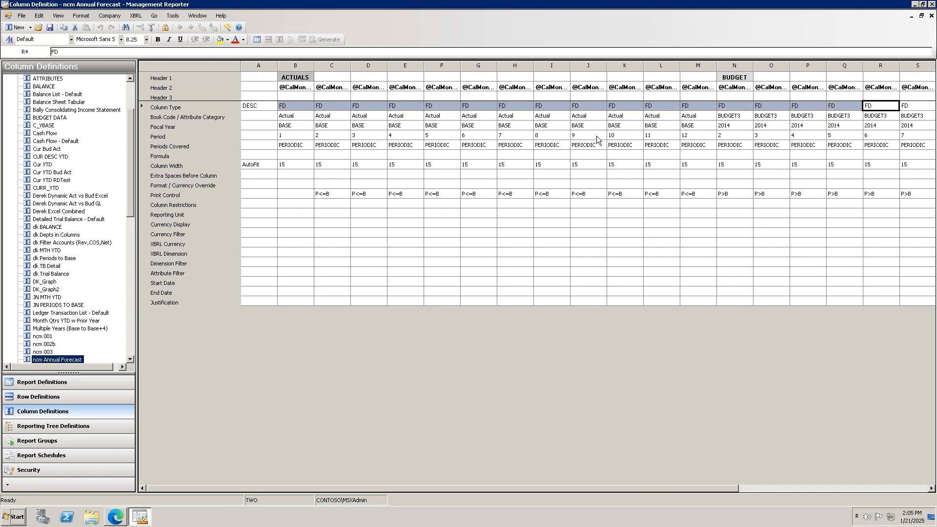
{"action": "left_click_drag", "start_coordinate": [297, 116], "coordinate": [702, 115]}
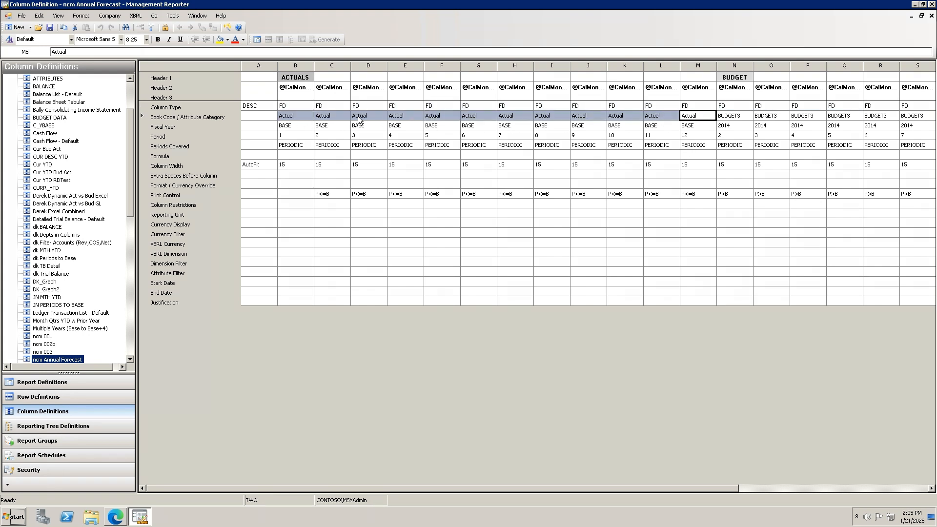
{"action": "left_click", "coordinate": [298, 125]}
{"action": "left_click_drag", "start_coordinate": [297, 126], "coordinate": [684, 129]}
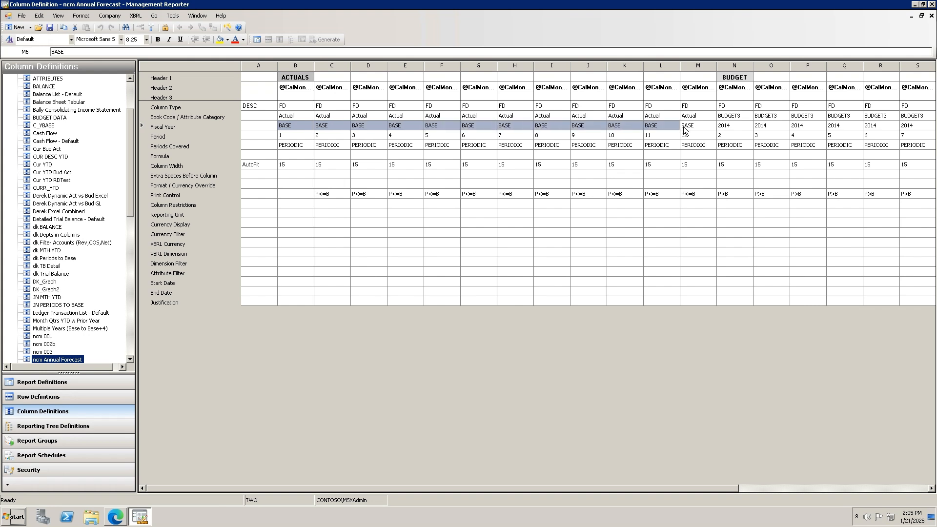
{"action": "left_click", "coordinate": [299, 137]}
{"action": "left_click_drag", "start_coordinate": [299, 136], "coordinate": [695, 136]}
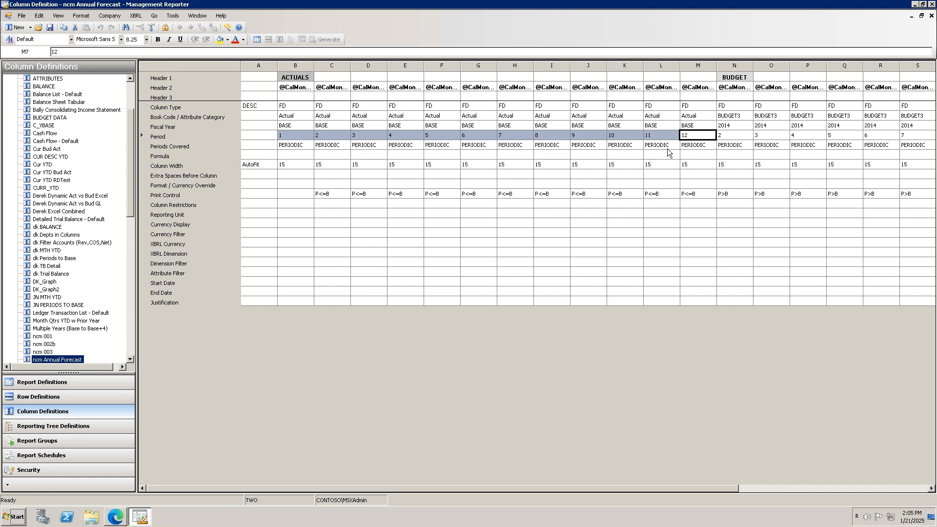
{"action": "left_click_drag", "start_coordinate": [305, 146], "coordinate": [696, 147]}
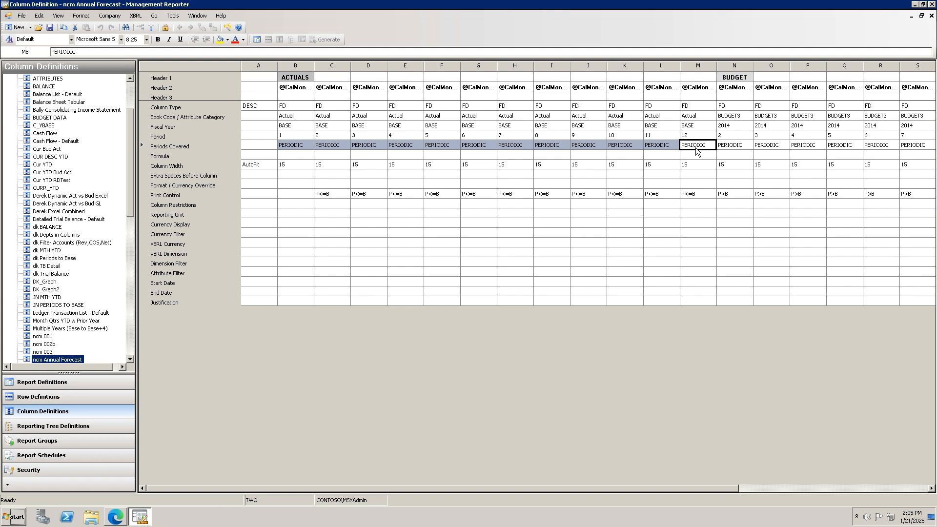
- Examine the print control row and the conditional print options for column D, try selecting P=B, and cancel the dialog
{"action": "left_click", "coordinate": [215, 196]}
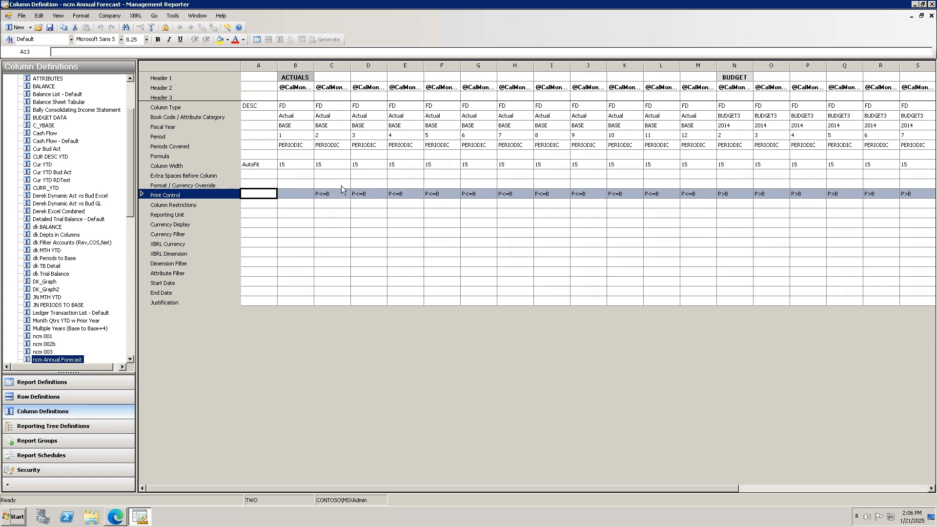
{"action": "double_click", "coordinate": [368, 193]}
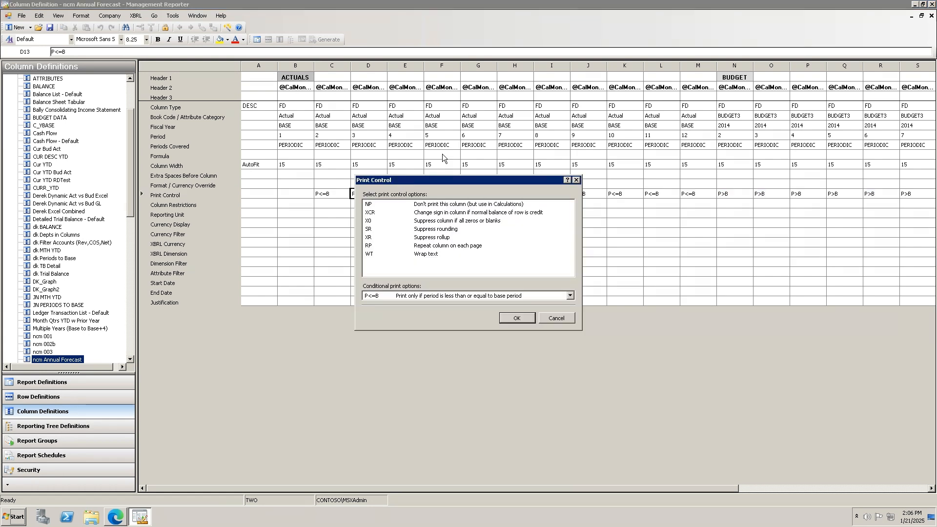
{"action": "left_click_drag", "start_coordinate": [392, 180], "coordinate": [443, 142]}
{"action": "left_click", "coordinate": [436, 257]}
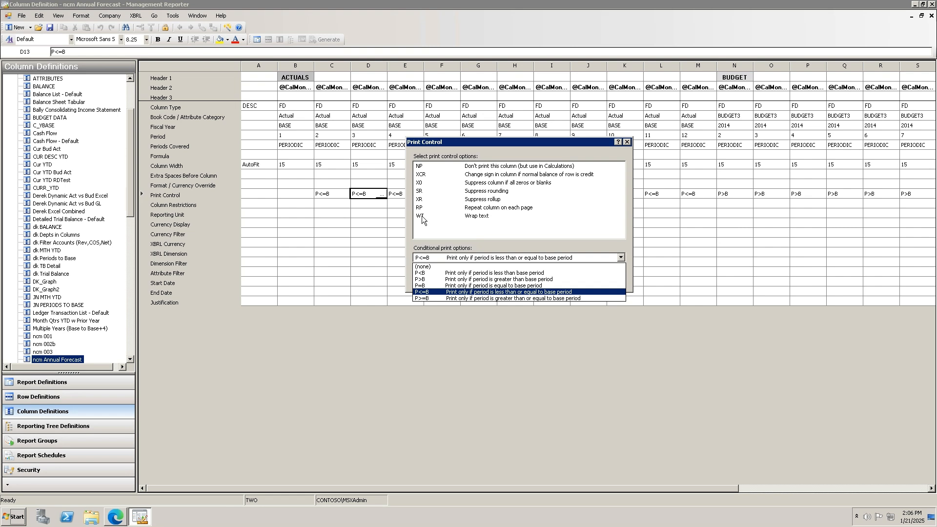
{"action": "left_click", "coordinate": [426, 286]}
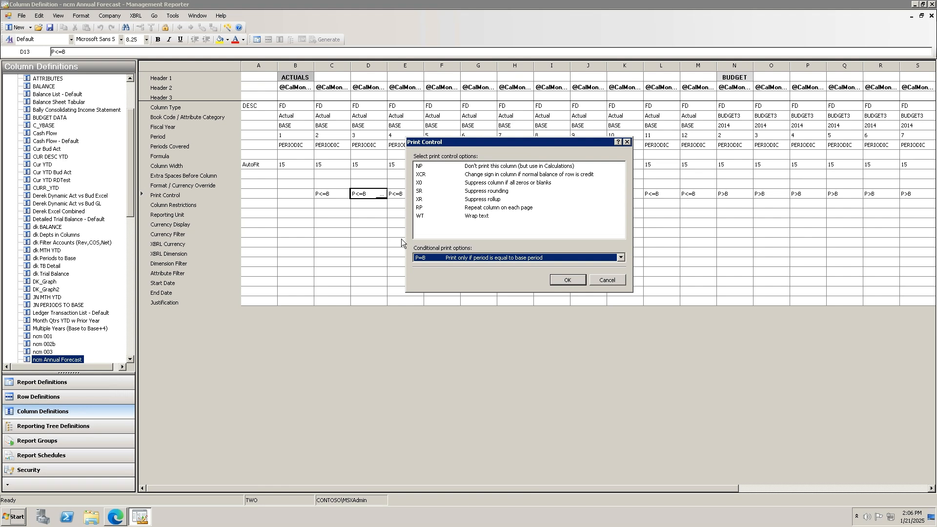
{"action": "left_click", "coordinate": [608, 284]}
- Copy column C's P<=B print control, select columns D through M as the paste target, and leave without pasting
{"action": "left_click", "coordinate": [323, 192]}
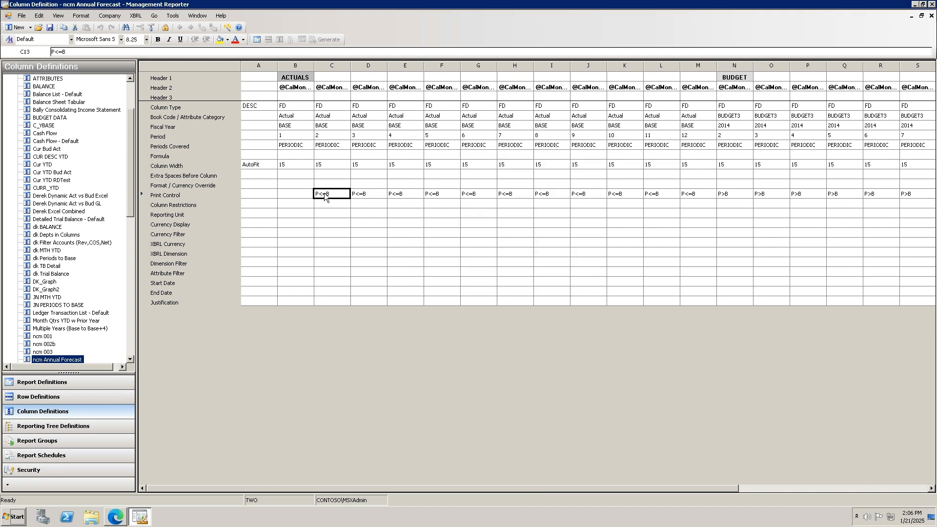
{"action": "right_click", "coordinate": [322, 194]}
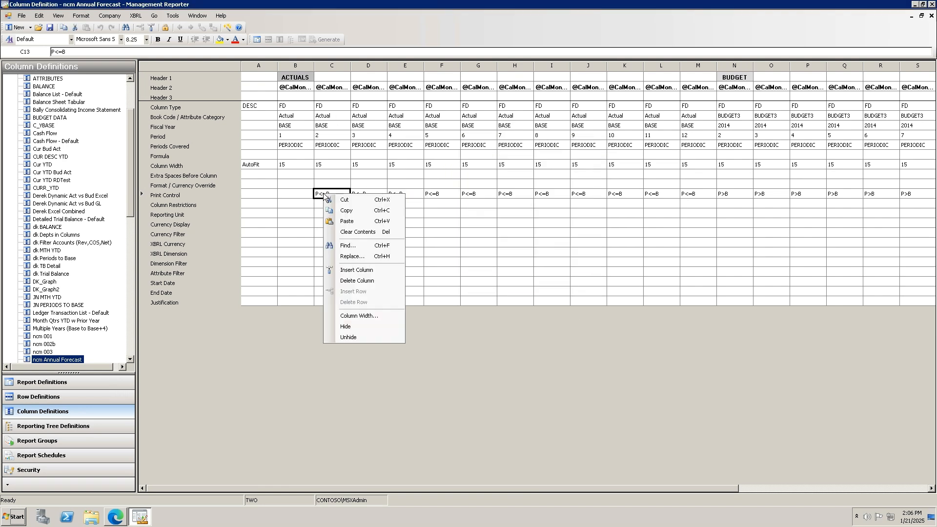
{"action": "left_click", "coordinate": [340, 210]}
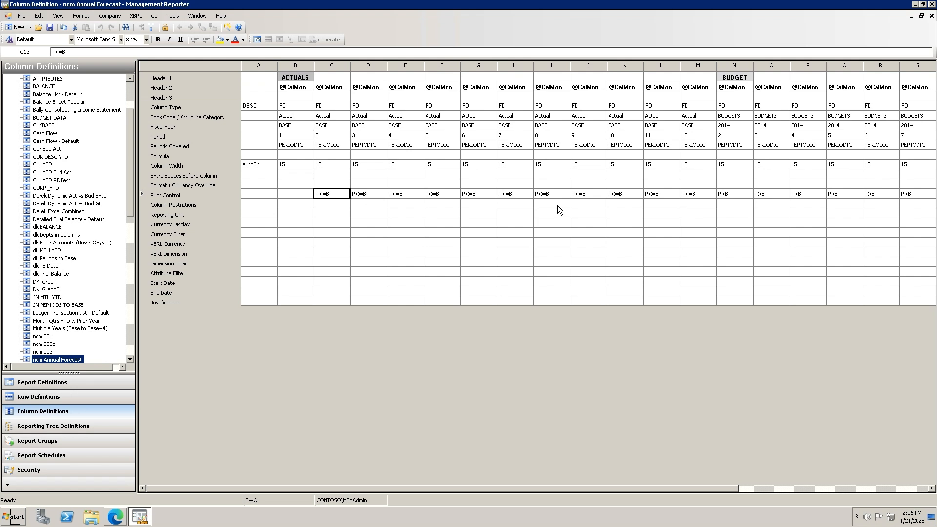
{"action": "left_click_drag", "start_coordinate": [663, 195], "coordinate": [688, 193]}
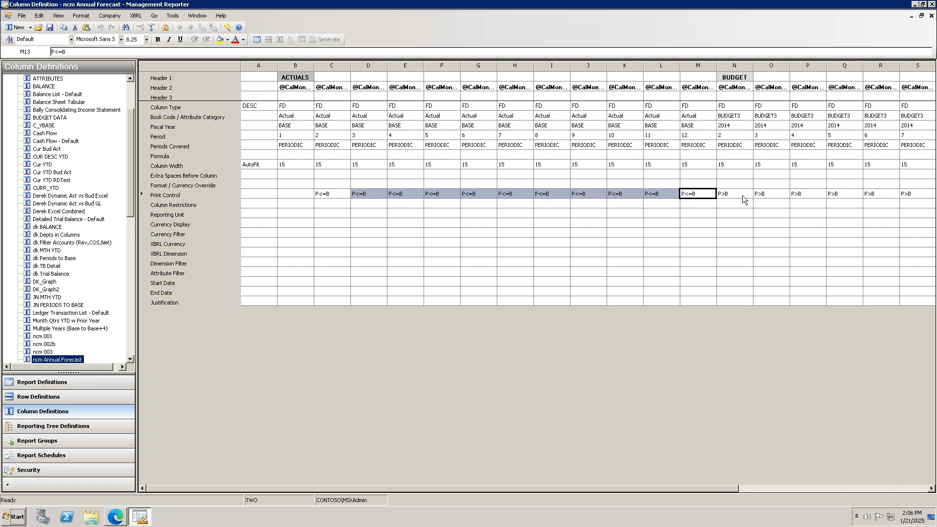
{"action": "right_click", "coordinate": [697, 193]}
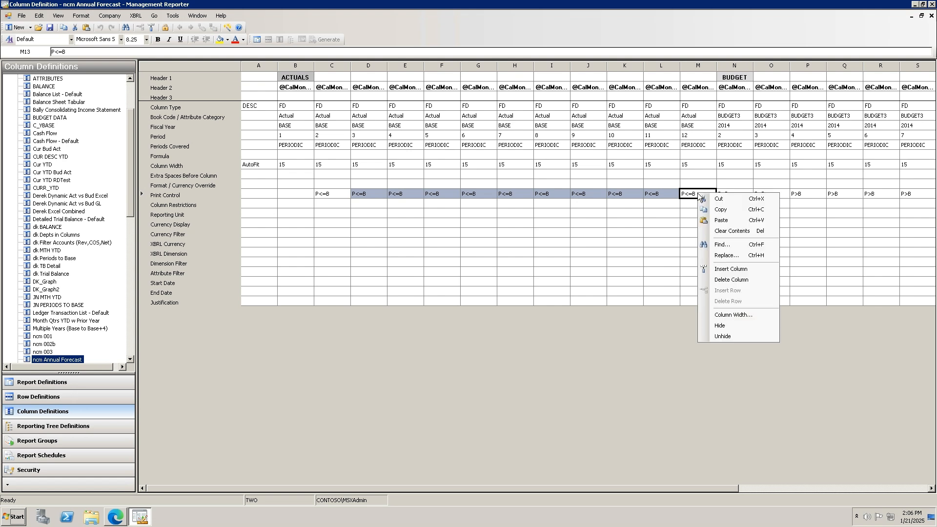
{"action": "left_click", "coordinate": [642, 194]}
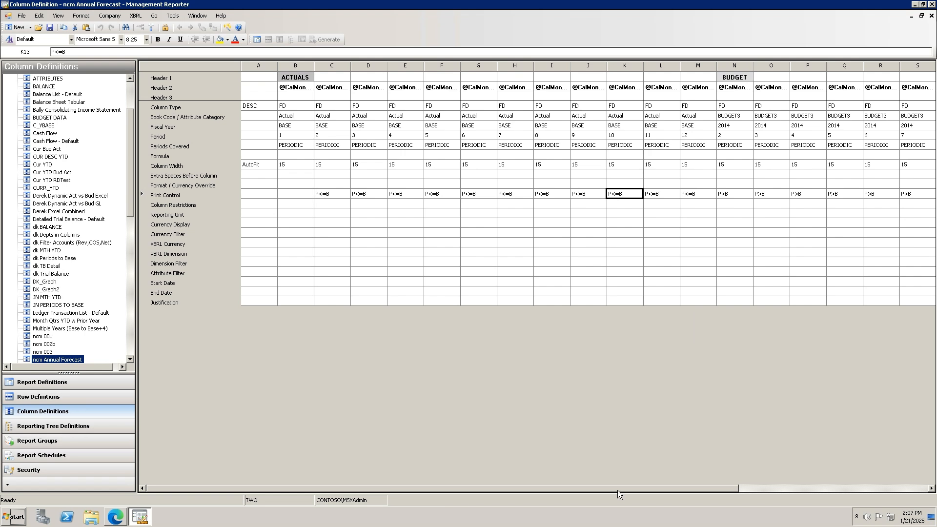
- Examine the budget columns' type, book code, fiscal year, period, periods covered and print control settings in columns N through X
{"action": "left_click", "coordinate": [911, 487]}
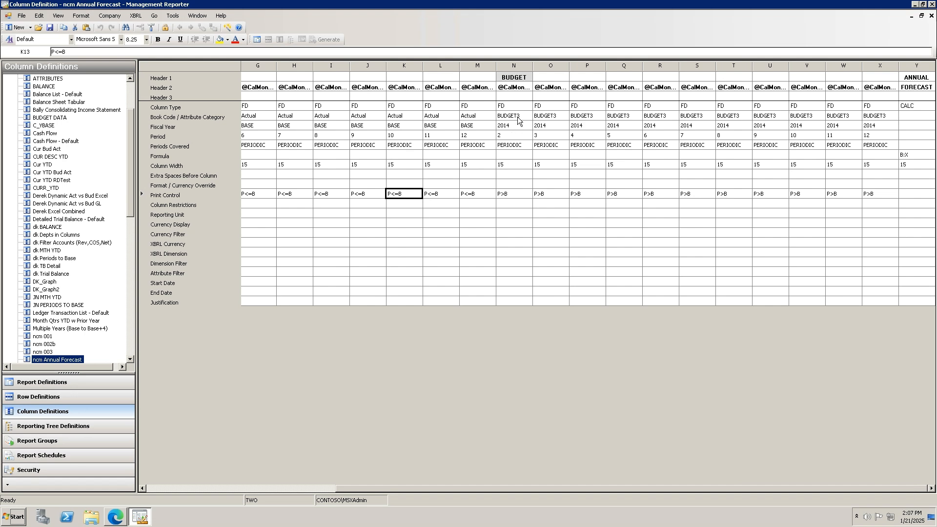
{"action": "left_click_drag", "start_coordinate": [517, 116], "coordinate": [868, 112]}
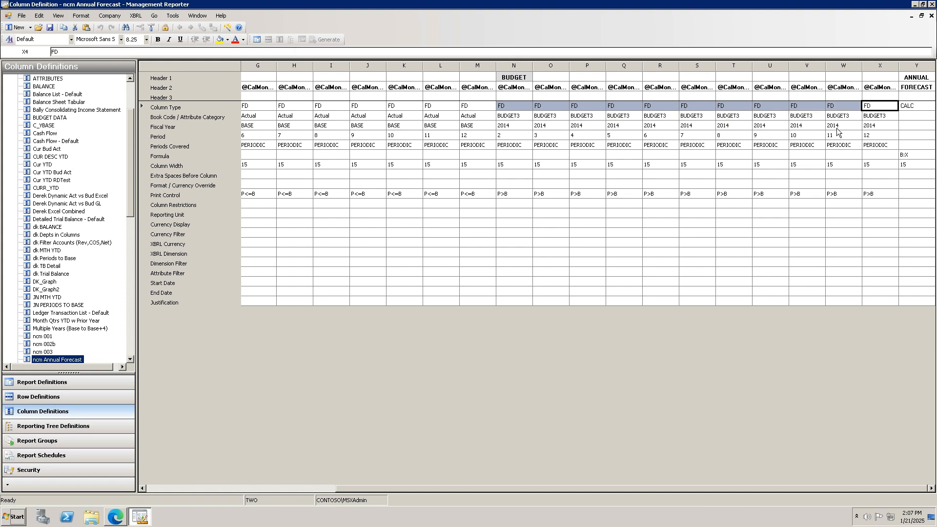
{"action": "left_click_drag", "start_coordinate": [526, 118], "coordinate": [877, 118]}
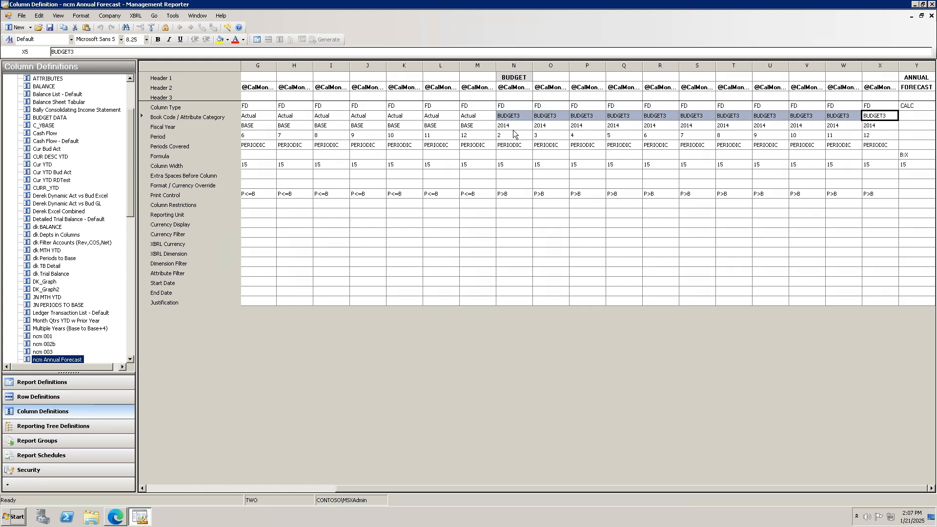
{"action": "left_click_drag", "start_coordinate": [515, 126], "coordinate": [871, 126]}
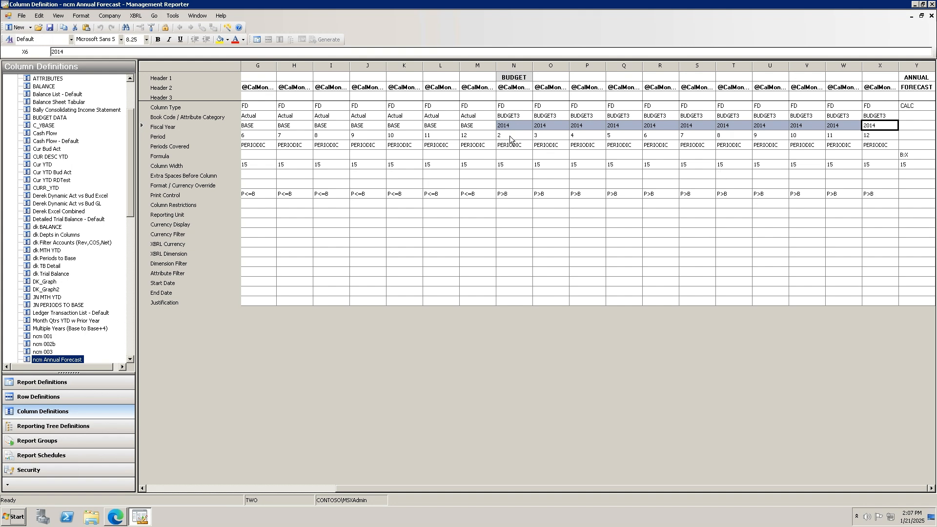
{"action": "left_click_drag", "start_coordinate": [509, 136], "coordinate": [869, 142]}
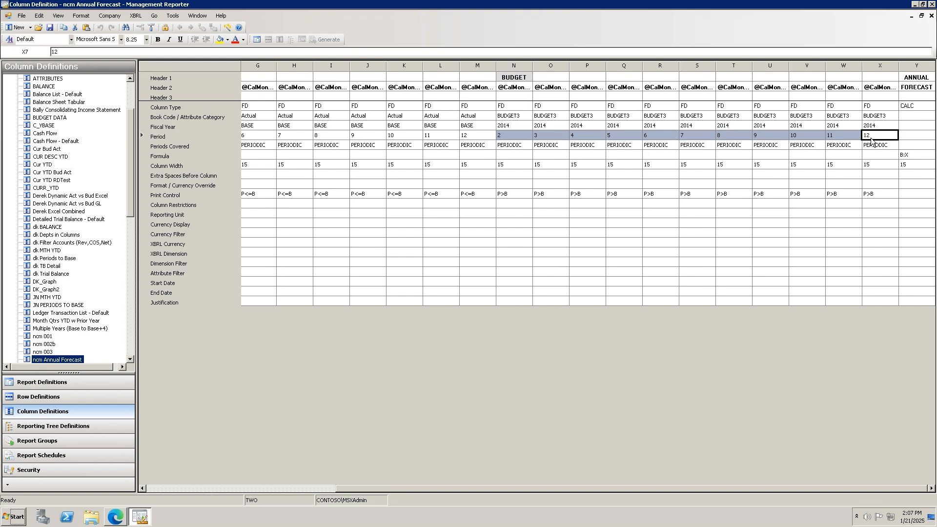
{"action": "left_click_drag", "start_coordinate": [528, 146], "coordinate": [869, 148]}
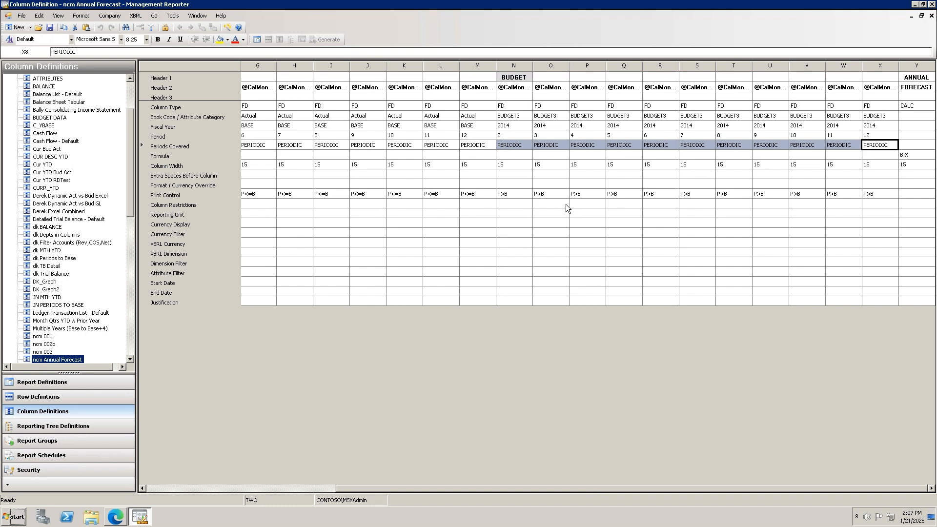
{"action": "left_click", "coordinate": [552, 194]}
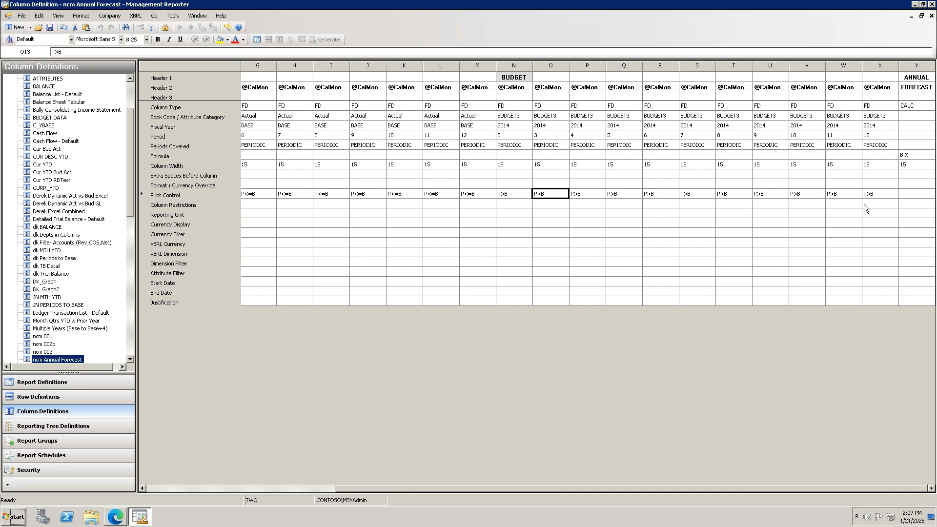
- Check the column type and formula of the Annual Forecast column
{"action": "left_click", "coordinate": [918, 108]}
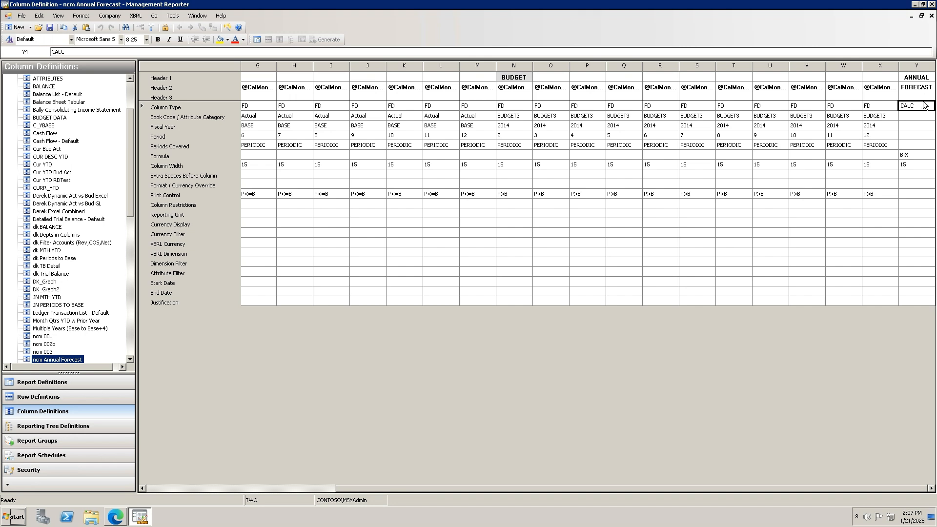
{"action": "left_click", "coordinate": [914, 157]}
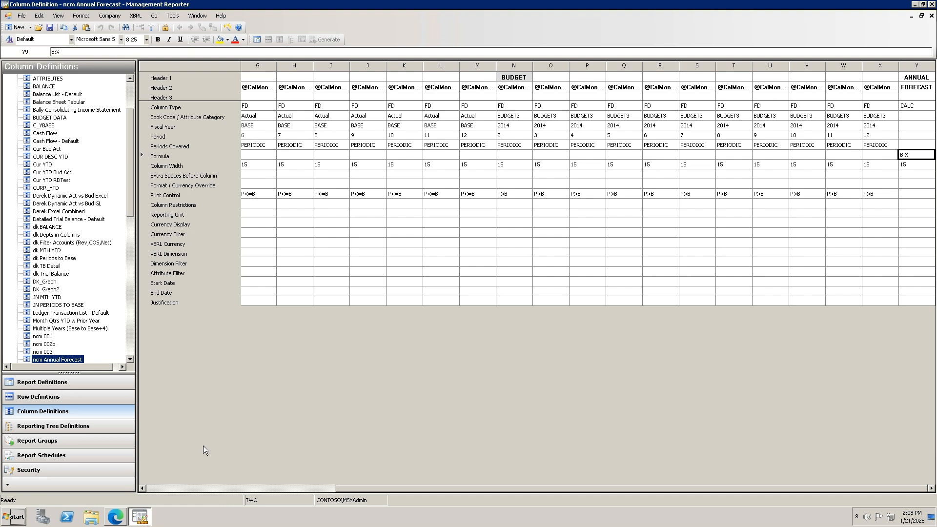
- Examine the ACTUALS header's text, format option and spread range, and close the header settings
{"action": "left_click", "coordinate": [155, 484]}
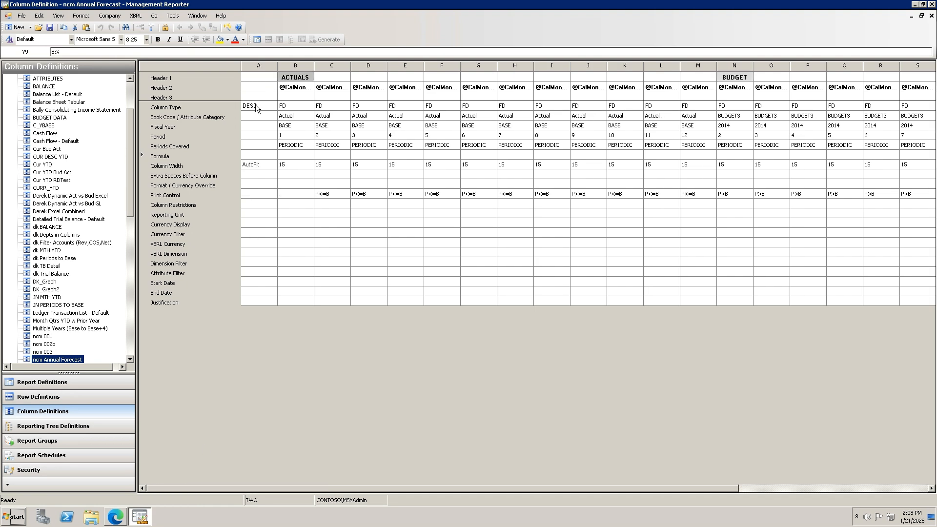
{"action": "left_click", "coordinate": [296, 78]}
{"action": "left_click", "coordinate": [734, 79]}
{"action": "double_click", "coordinate": [291, 77]}
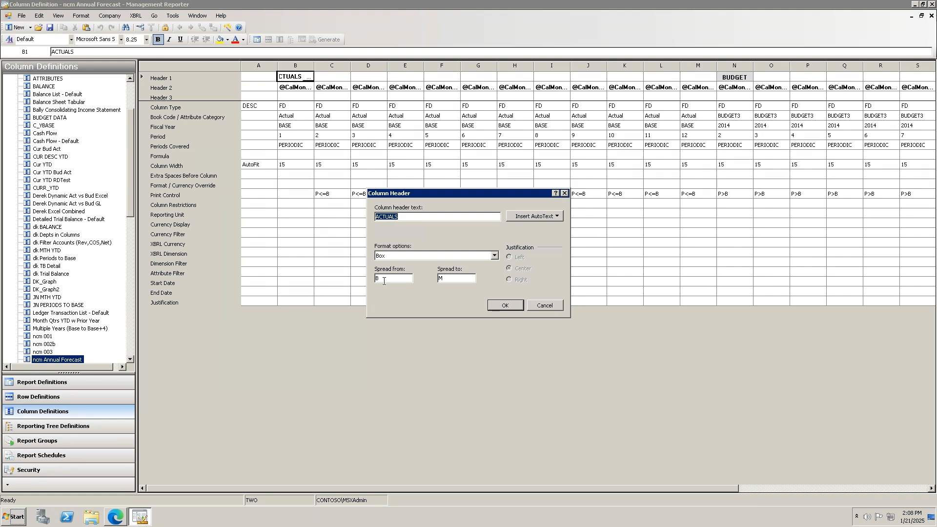
{"action": "left_click_drag", "start_coordinate": [387, 278], "coordinate": [349, 277]}
{"action": "left_click_drag", "start_coordinate": [450, 278], "coordinate": [425, 278]}
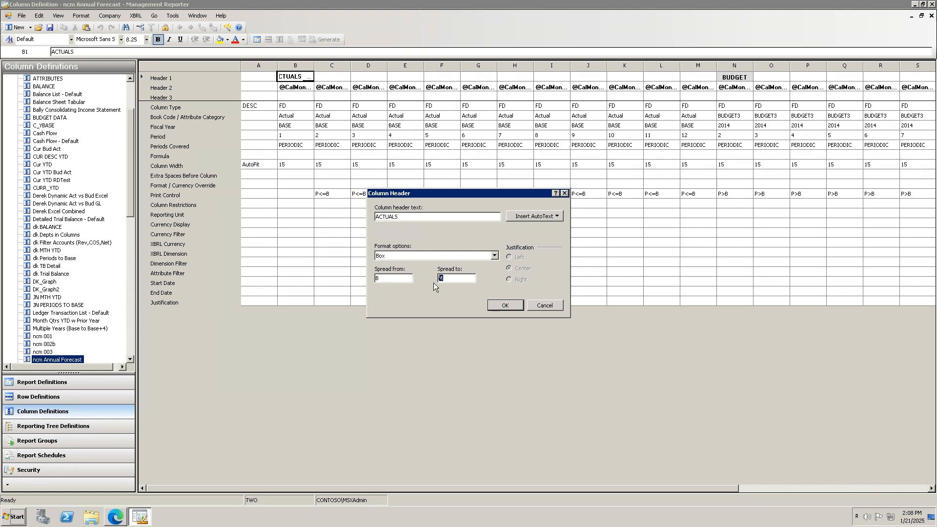
{"action": "left_click", "coordinate": [520, 309]}
- Examine the BUDGET header's spread-from and spread-to columns, and close the header settings
{"action": "double_click", "coordinate": [735, 79]}
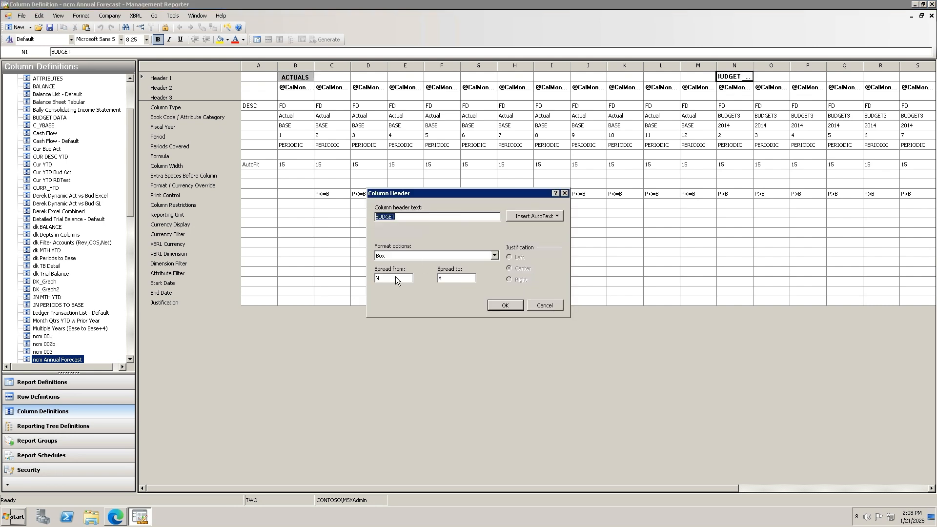
{"action": "left_click", "coordinate": [391, 279]}
{"action": "left_click", "coordinate": [456, 279]}
{"action": "left_click", "coordinate": [503, 306]}
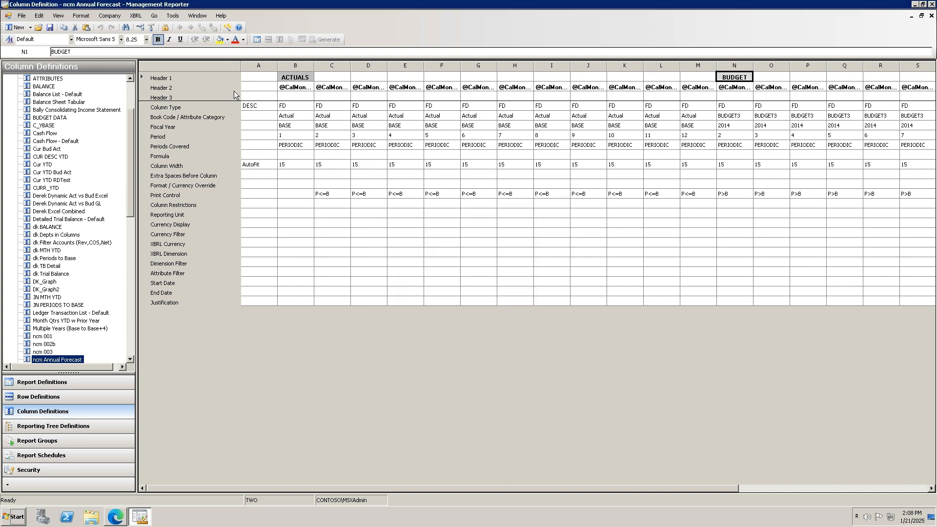
- Check the calendar month header code in column B and the two header lines of the Annual Forecast column
{"action": "left_click", "coordinate": [296, 88]}
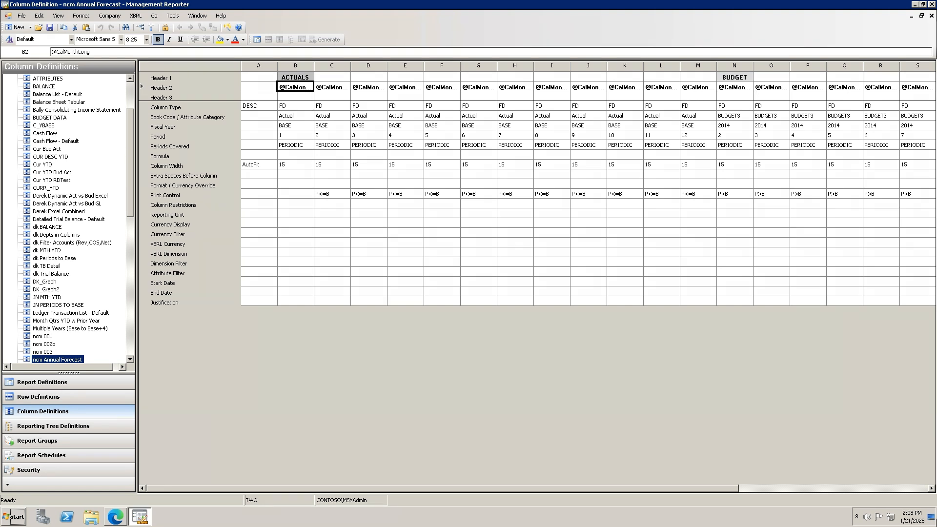
{"action": "left_click", "coordinate": [923, 488]}
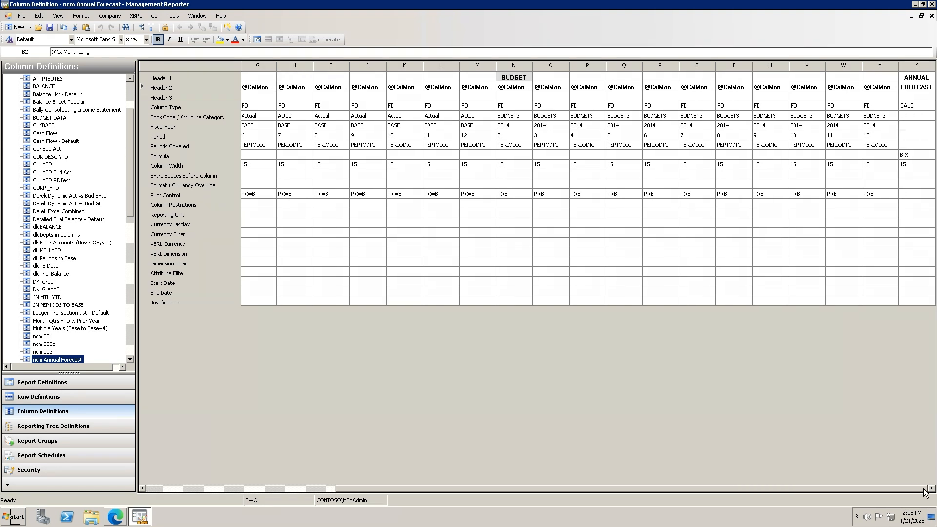
{"action": "left_click", "coordinate": [915, 78]}
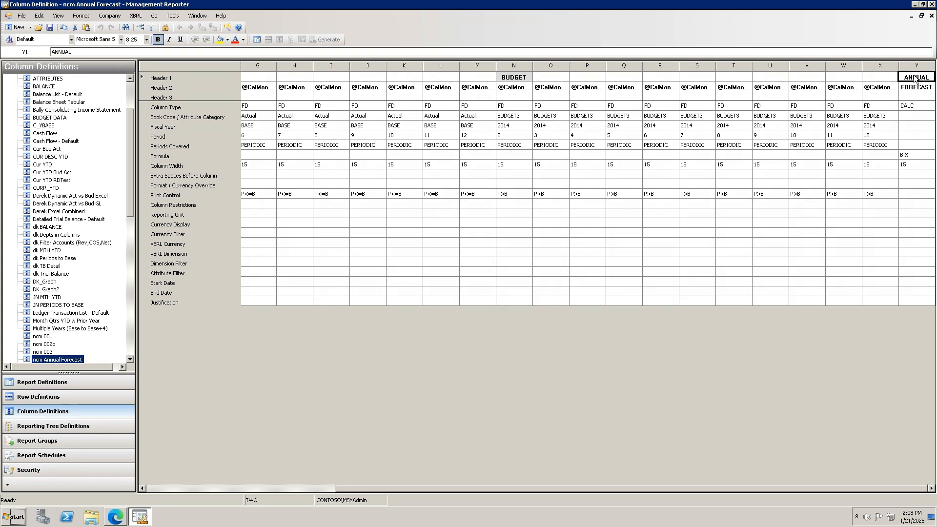
{"action": "left_click", "coordinate": [913, 89]}
{"action": "left_click", "coordinate": [253, 206]}
{"action": "left_click", "coordinate": [158, 487]}
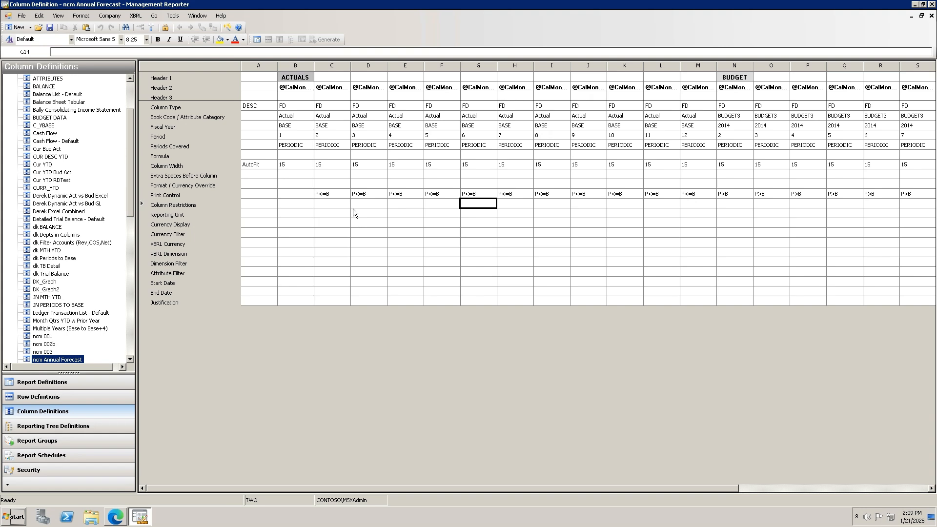
- Close the ncm Annual Forecast column definition and all other open definitions
{"action": "left_click", "coordinate": [931, 15]}
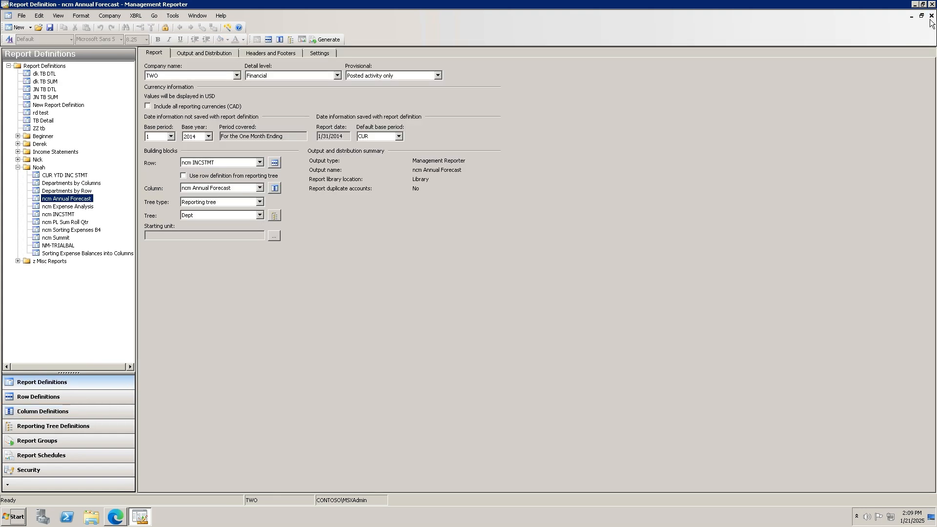
{"action": "left_click", "coordinate": [931, 16]}
{"action": "left_click", "coordinate": [931, 15]}
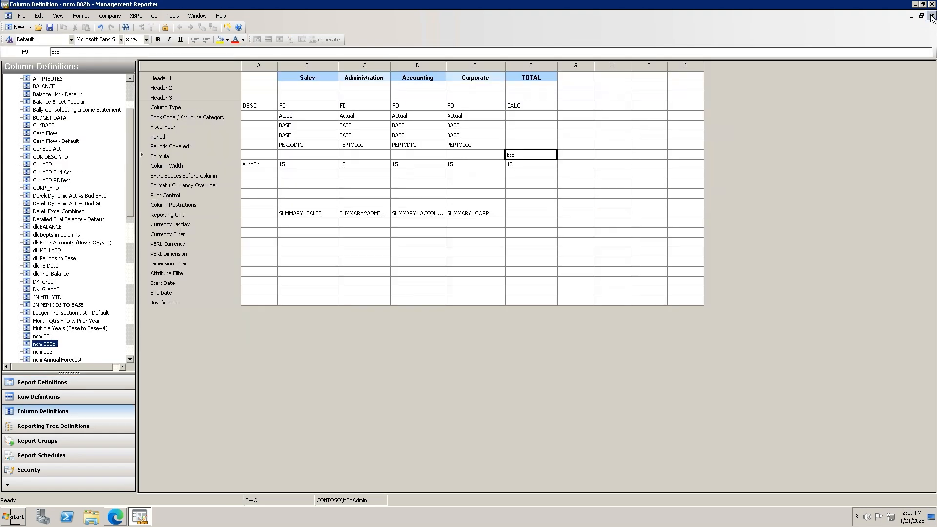
{"action": "left_click", "coordinate": [475, 282]}
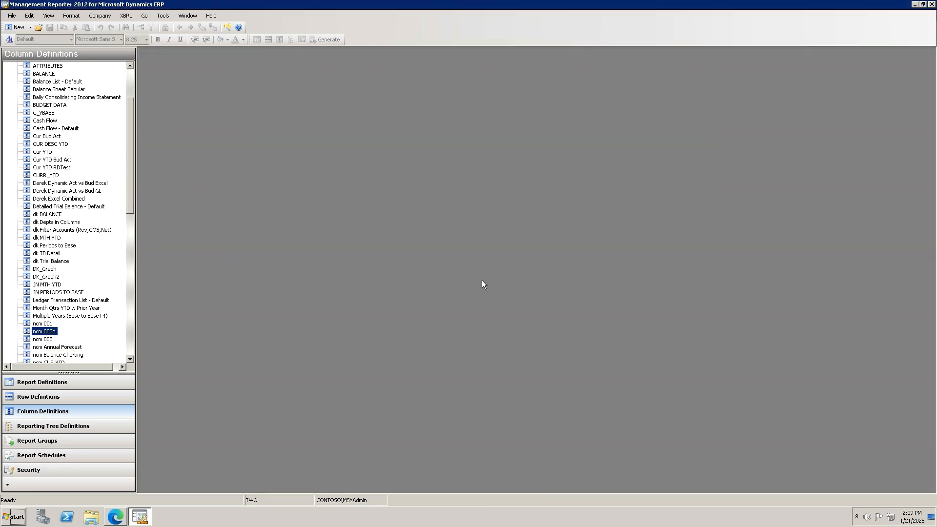
- Switch to the browser and review the ncm Expenses for Charting report's expenses sorted into balance-range columns
{"action": "left_click", "coordinate": [120, 519]}
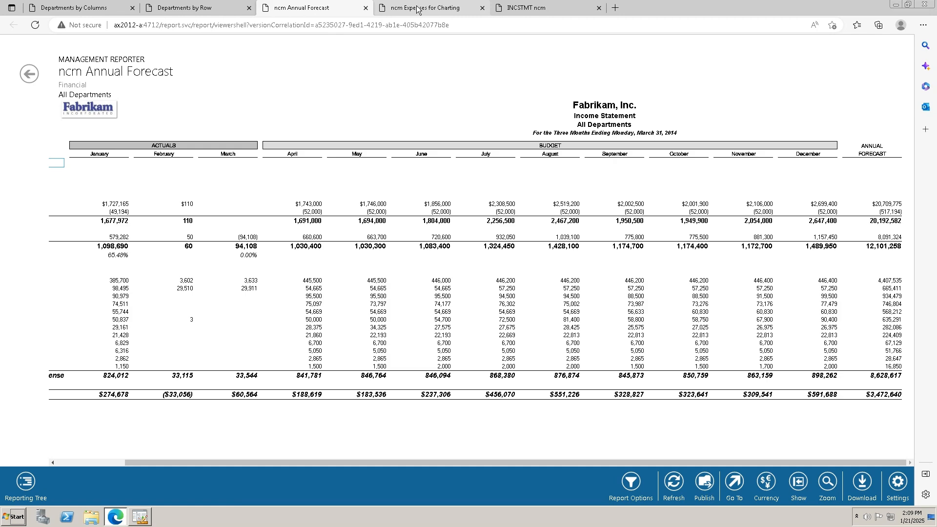
{"action": "mouse_move", "coordinate": [417, 9]}
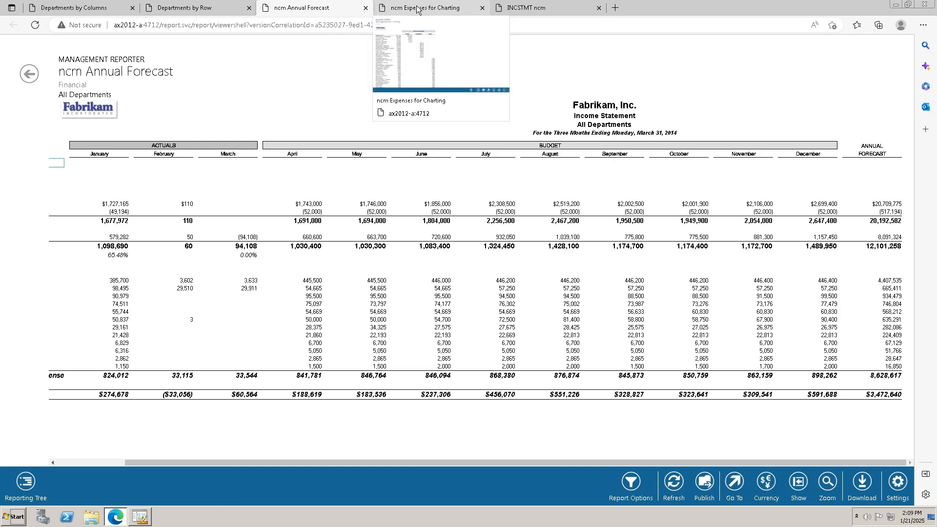
{"action": "left_click", "coordinate": [417, 9]}
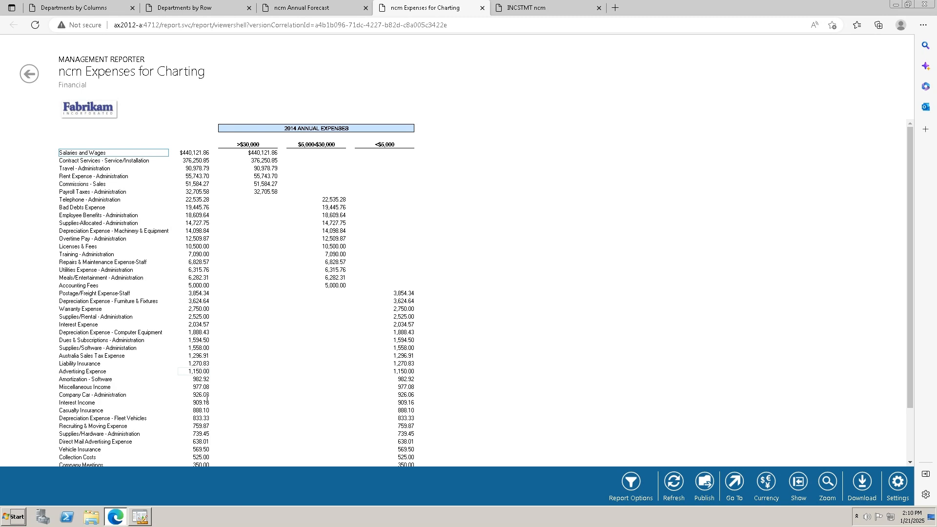
{"action": "scroll", "coordinate": [206, 398], "scroll_direction": "down", "scroll_amount": 3}
{"action": "scroll", "coordinate": [206, 397], "scroll_direction": "up", "scroll_amount": 3}
- Switch back to Management Reporter and open the ncm Expense Analysis report definition and its ncm Balance Charting column definition
{"action": "left_click", "coordinate": [145, 512]}
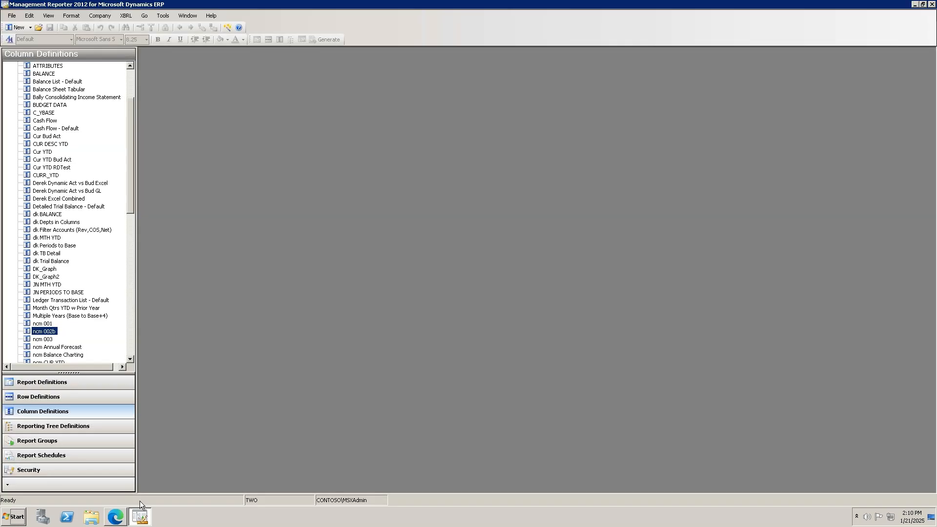
{"action": "left_click", "coordinate": [33, 377]}
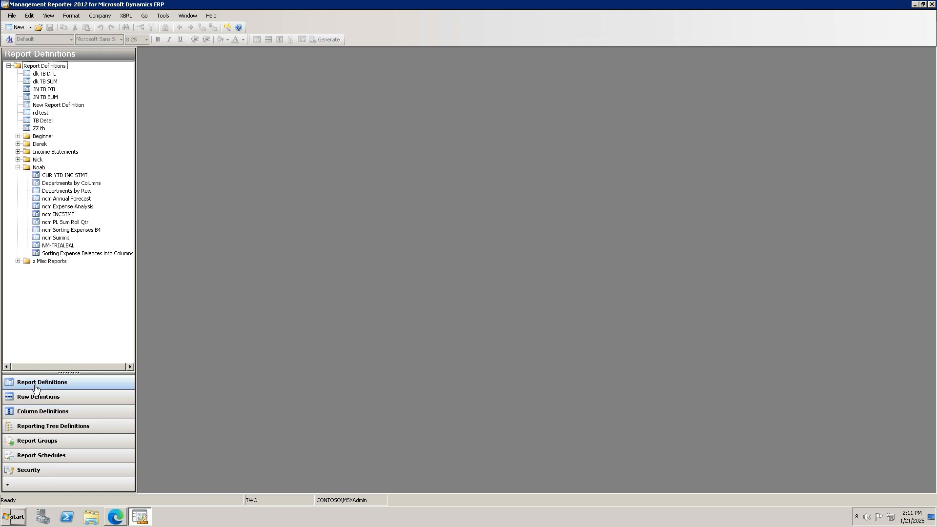
{"action": "double_click", "coordinate": [69, 207]}
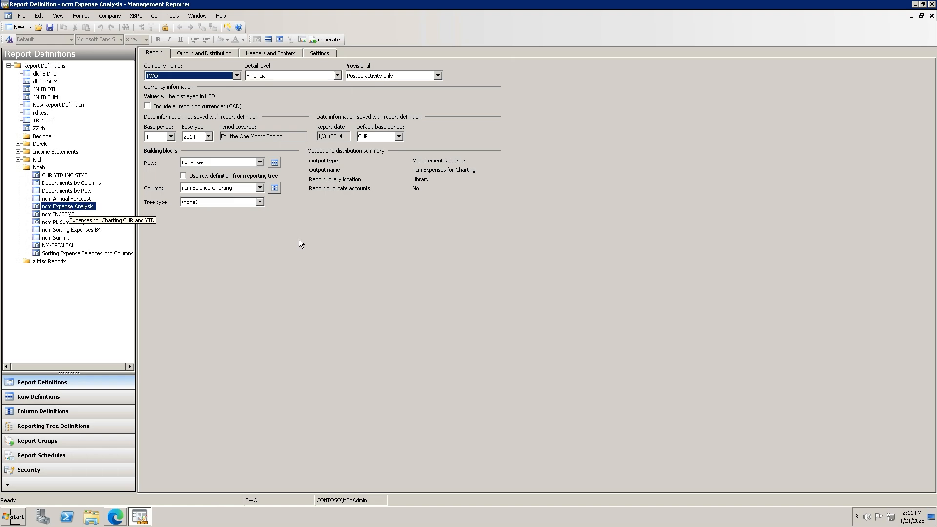
{"action": "left_click", "coordinate": [274, 188]}
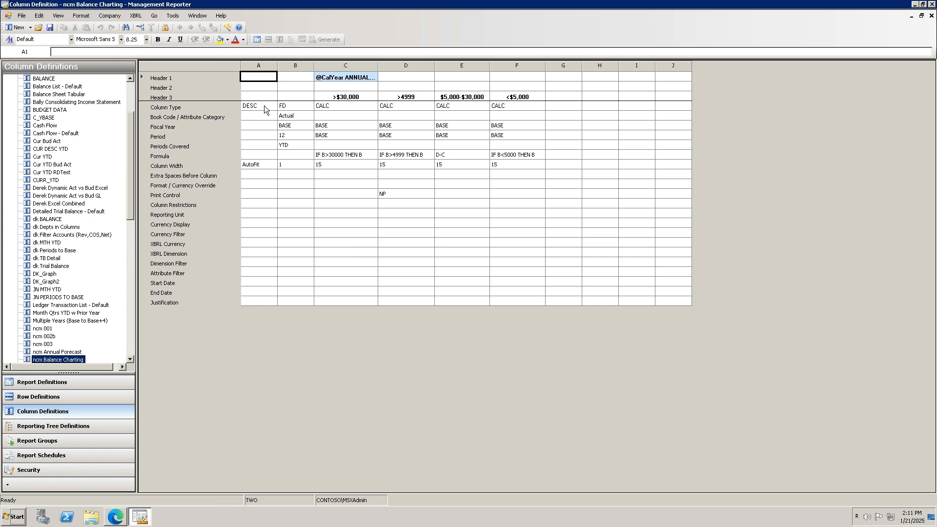
- Examine the description column A and column B's type, book code, fiscal year and periods covered settings
{"action": "key", "text": "Down"}
{"action": "key", "text": "Down"}
{"action": "key", "text": "Down"}
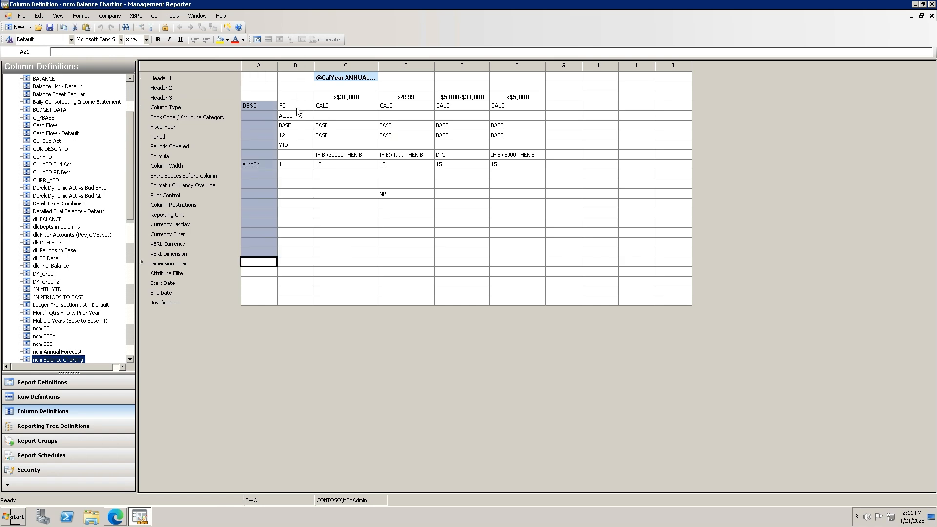
{"action": "left_click", "coordinate": [297, 107]}
{"action": "left_click", "coordinate": [293, 116]}
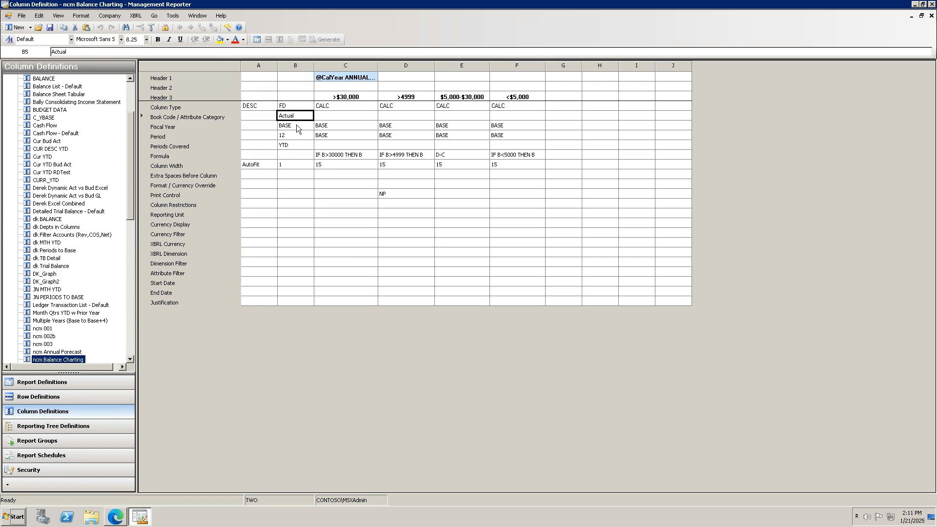
{"action": "left_click", "coordinate": [297, 125]}
{"action": "left_click", "coordinate": [290, 147]}
- Examine the calculated columns C through F, checking the column types and IF formulas of the >$30,000 and <$5,000 columns
{"action": "left_click_drag", "start_coordinate": [405, 108], "coordinate": [402, 226]}
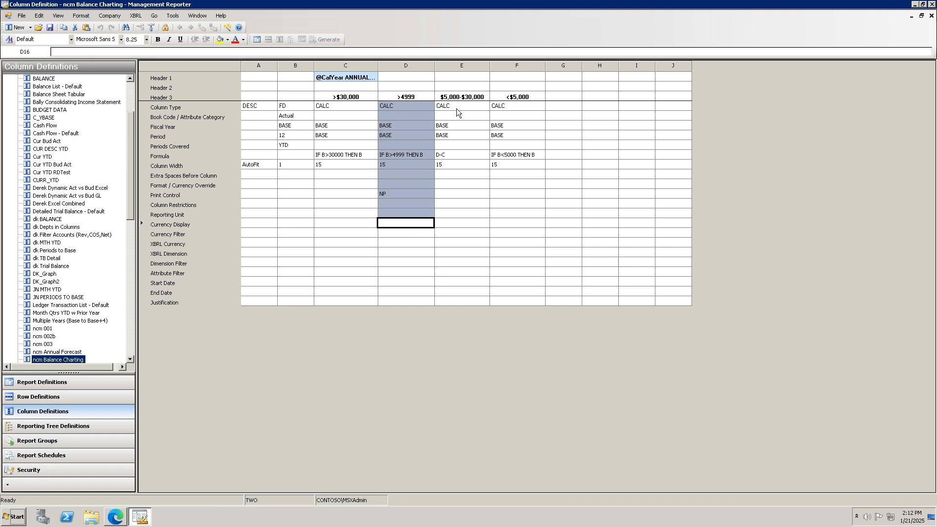
{"action": "left_click_drag", "start_coordinate": [456, 108], "coordinate": [444, 135]}
{"action": "left_click_drag", "start_coordinate": [444, 176], "coordinate": [445, 190]}
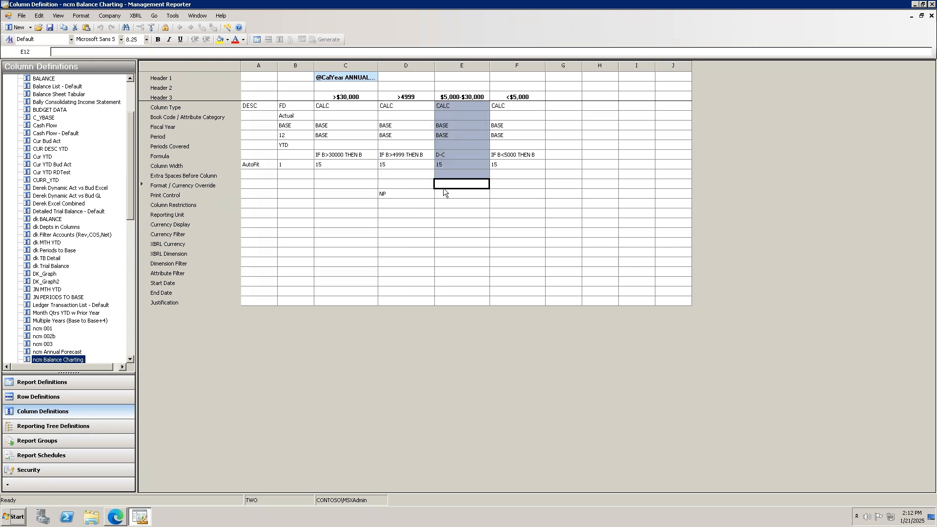
{"action": "left_click", "coordinate": [350, 107]}
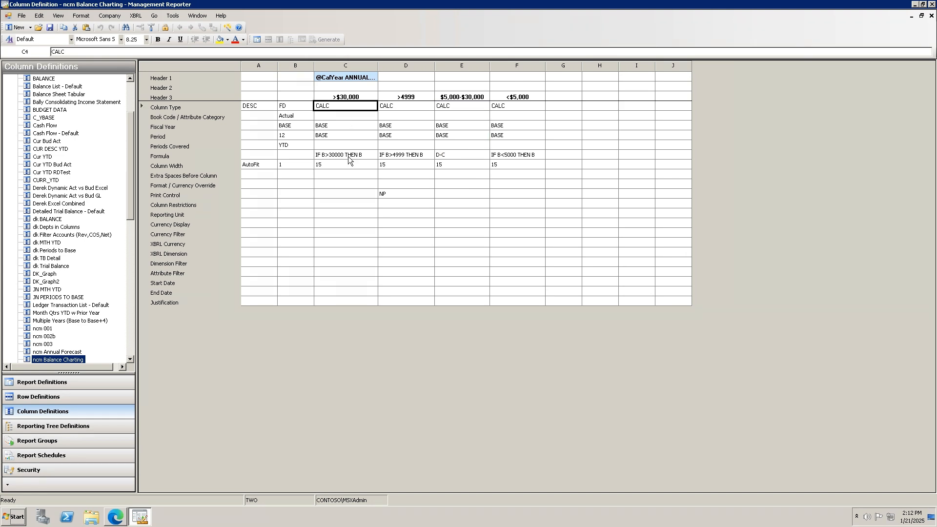
{"action": "left_click", "coordinate": [328, 156]}
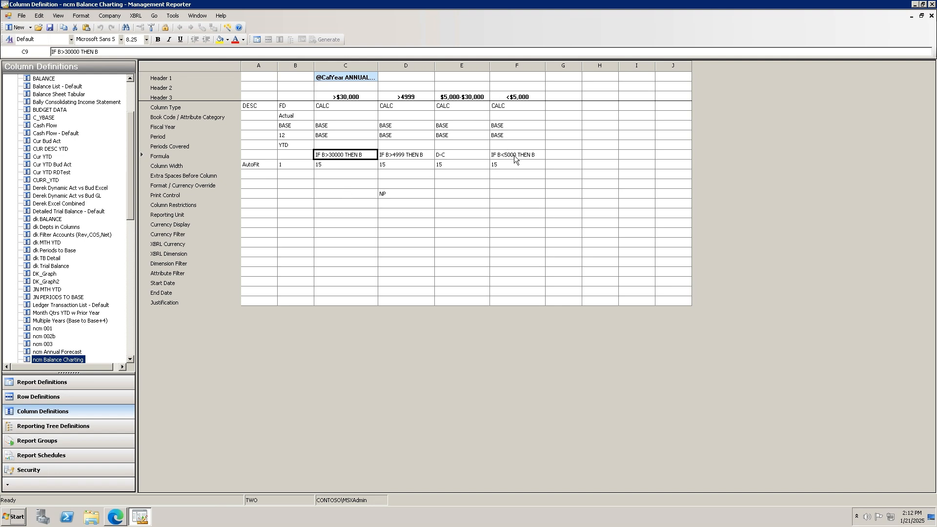
{"action": "left_click", "coordinate": [517, 107]}
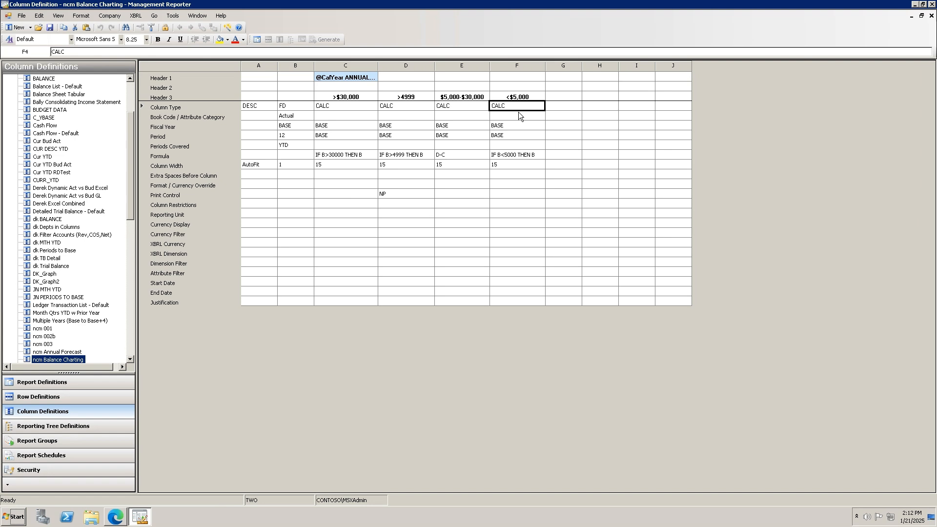
{"action": "left_click", "coordinate": [512, 156]}
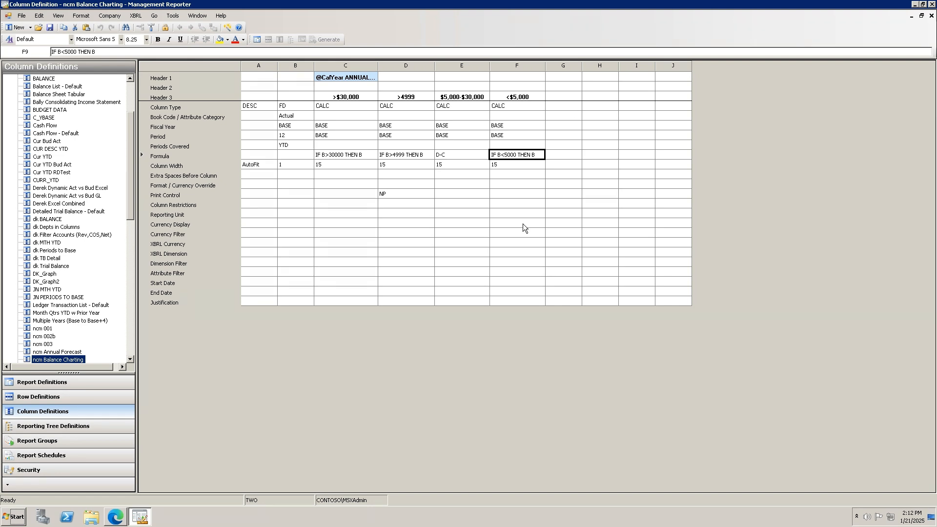
- Check column D's print control and formula, plus the column type, formula and header of the $5,000-$30,000 column
{"action": "left_click", "coordinate": [393, 194]}
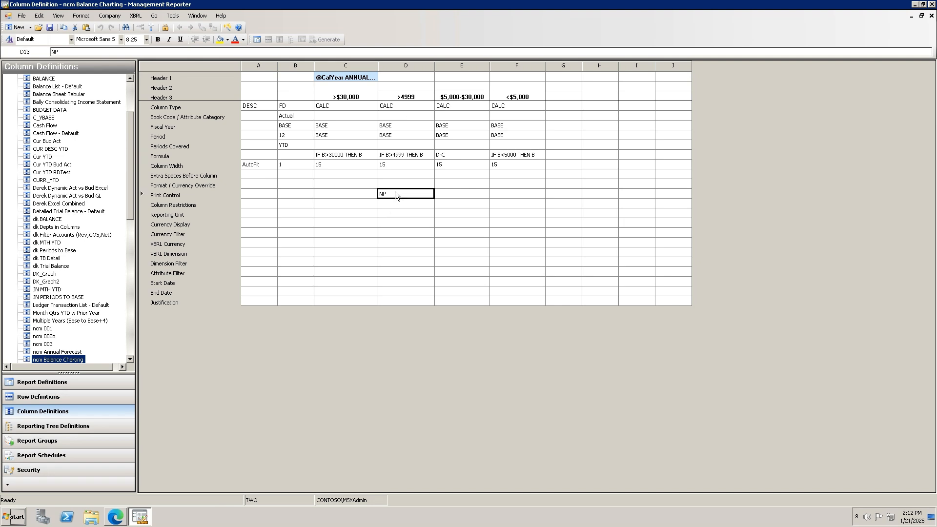
{"action": "left_click", "coordinate": [403, 154]}
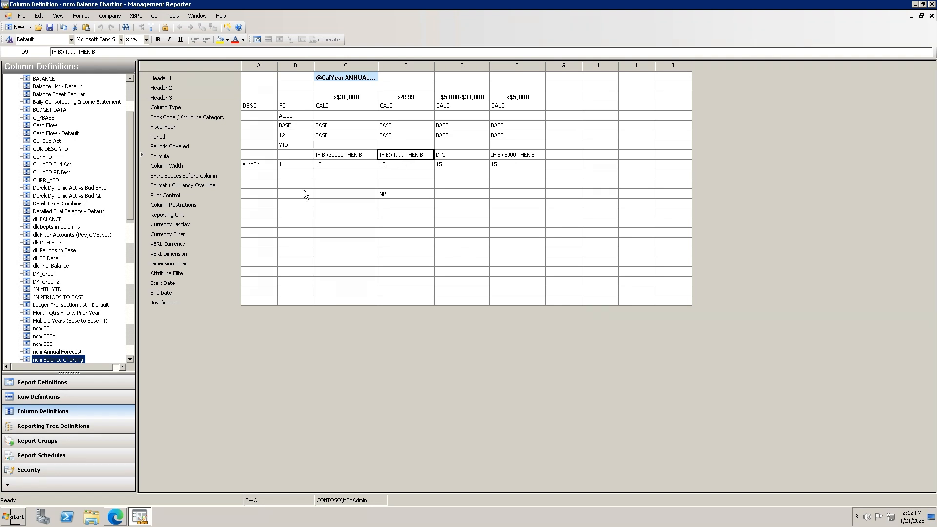
{"action": "left_click", "coordinate": [454, 107]}
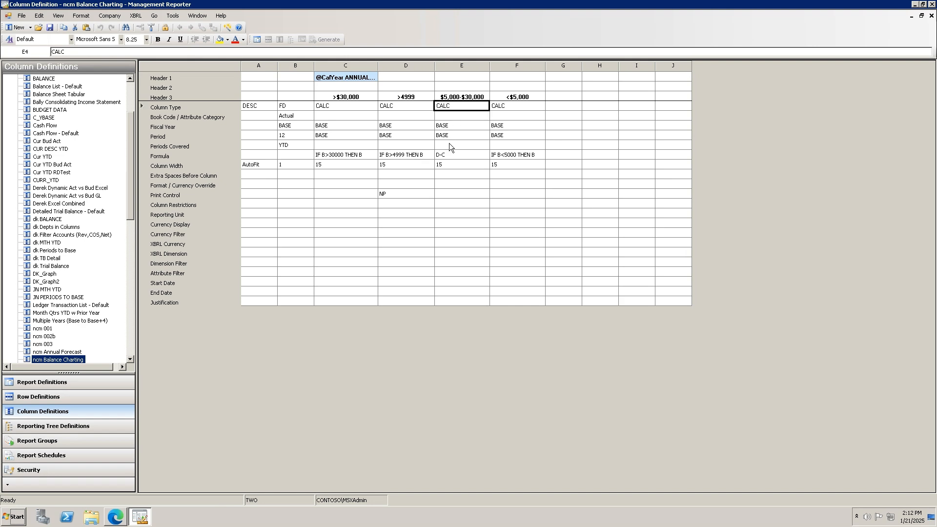
{"action": "left_click", "coordinate": [450, 154]}
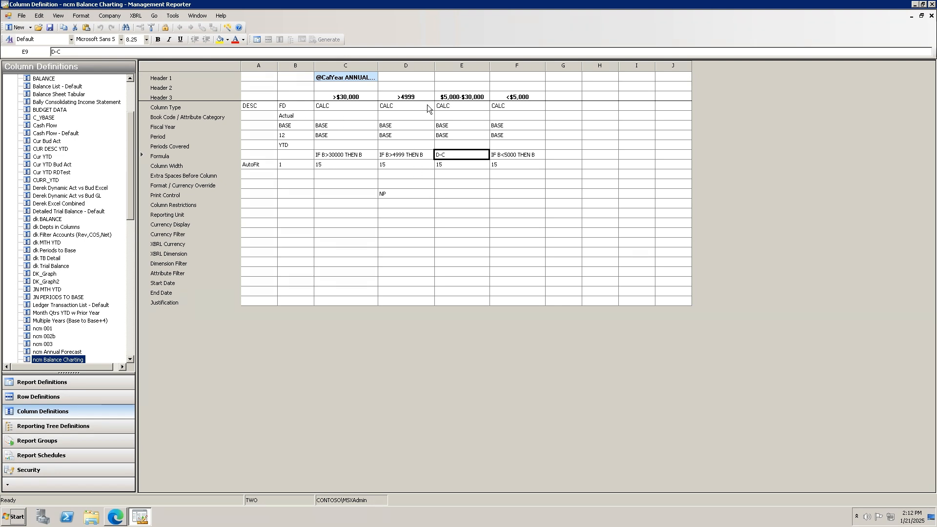
{"action": "left_click", "coordinate": [455, 99]}
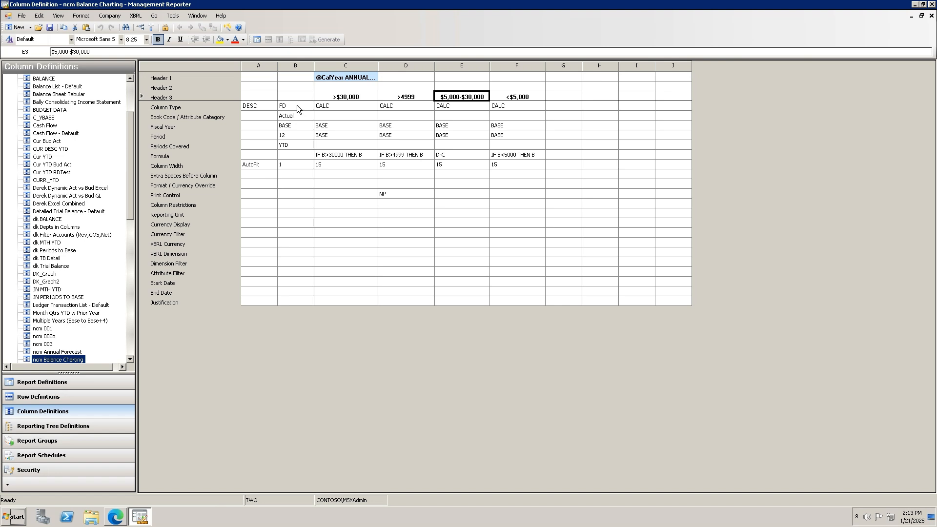
- Open the Expenses row definition and examine its row descriptions and links to financial dimensions
{"action": "left_click", "coordinate": [258, 42]}
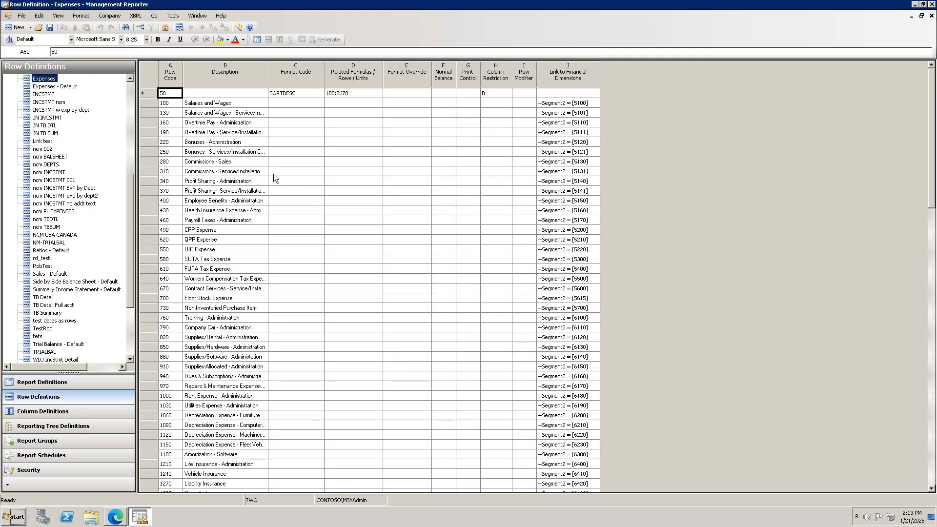
{"action": "left_click_drag", "start_coordinate": [205, 103], "coordinate": [219, 338]}
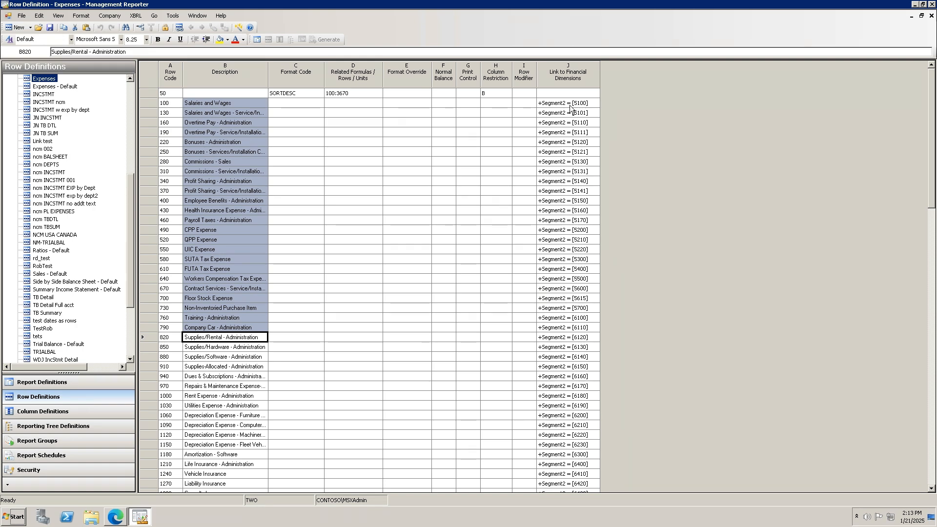
{"action": "left_click_drag", "start_coordinate": [571, 103], "coordinate": [561, 330]}
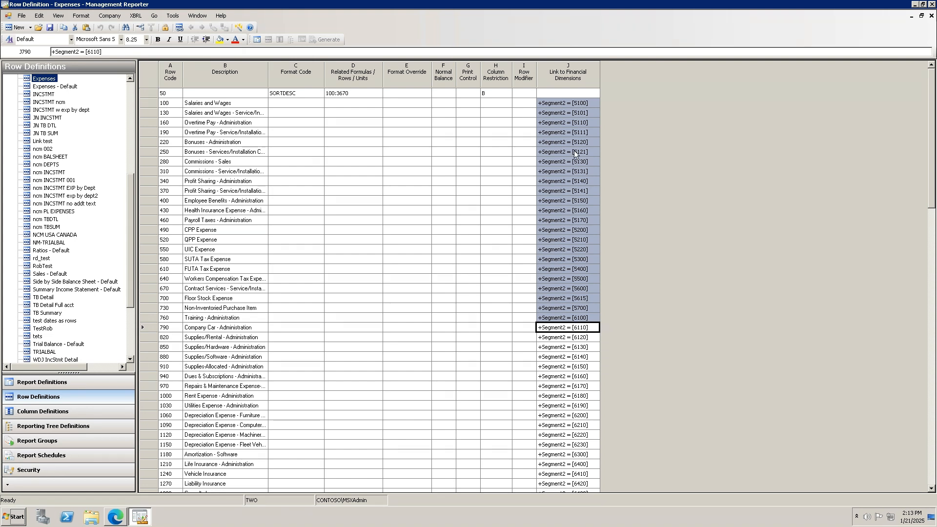
- Examine the first expense row's financial dimension link, plus the related rows and column restriction of sort row 50
{"action": "left_click", "coordinate": [587, 105]}
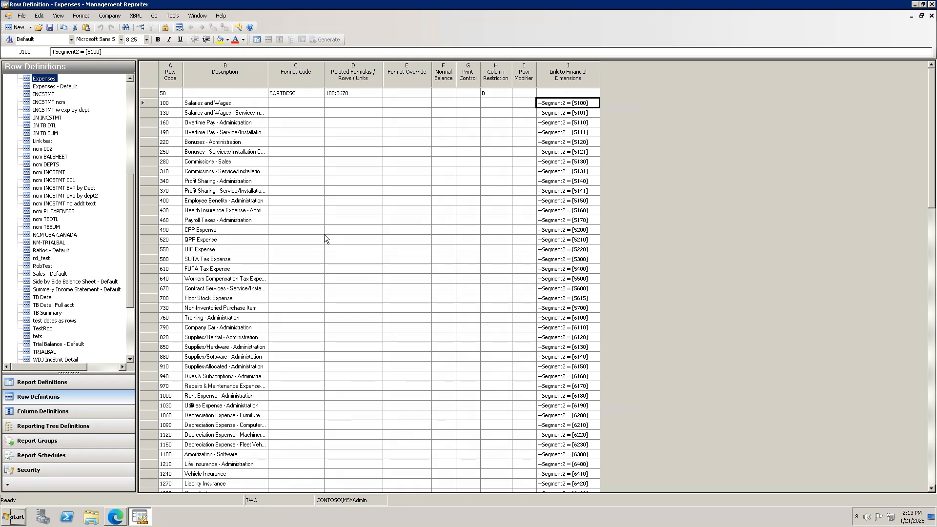
{"action": "left_click", "coordinate": [149, 93]}
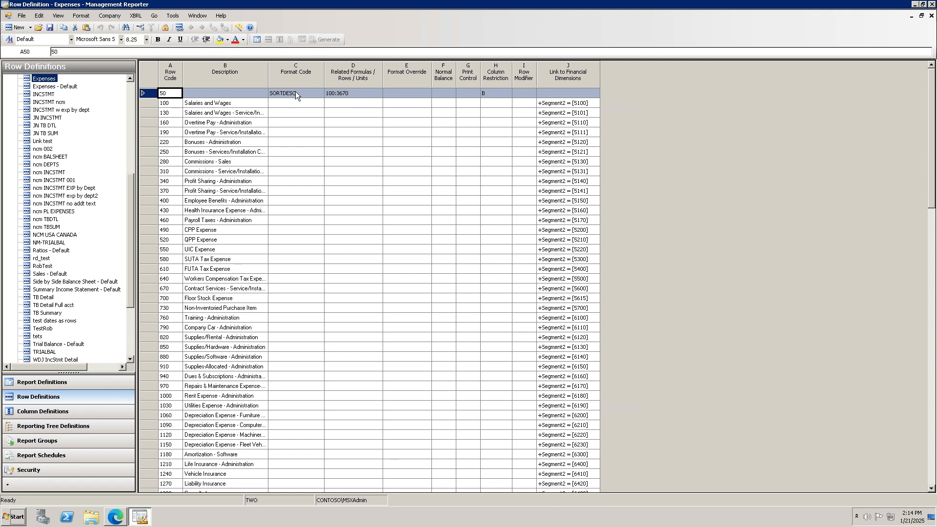
{"action": "left_click", "coordinate": [345, 94]}
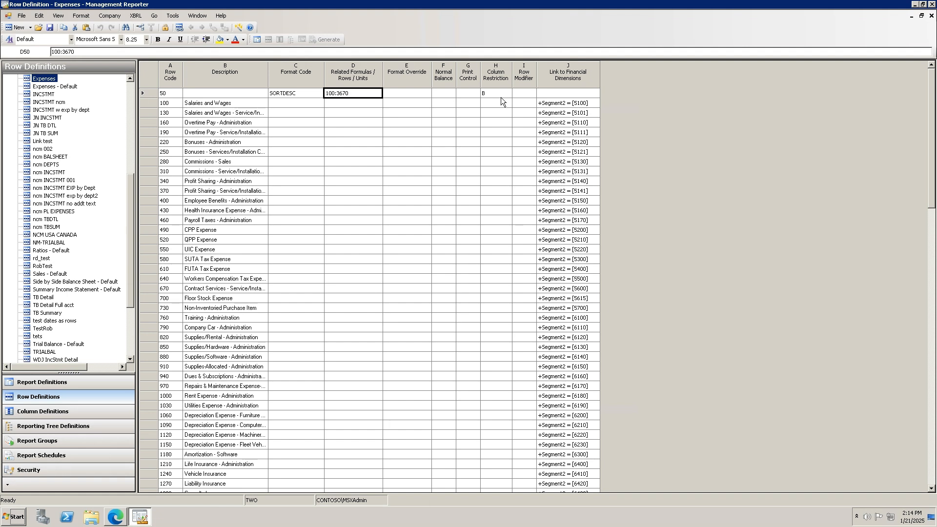
{"action": "key", "text": "Right"}
{"action": "key", "text": "Right"}
{"action": "key", "text": "Right"}
{"action": "key", "text": "Right"}
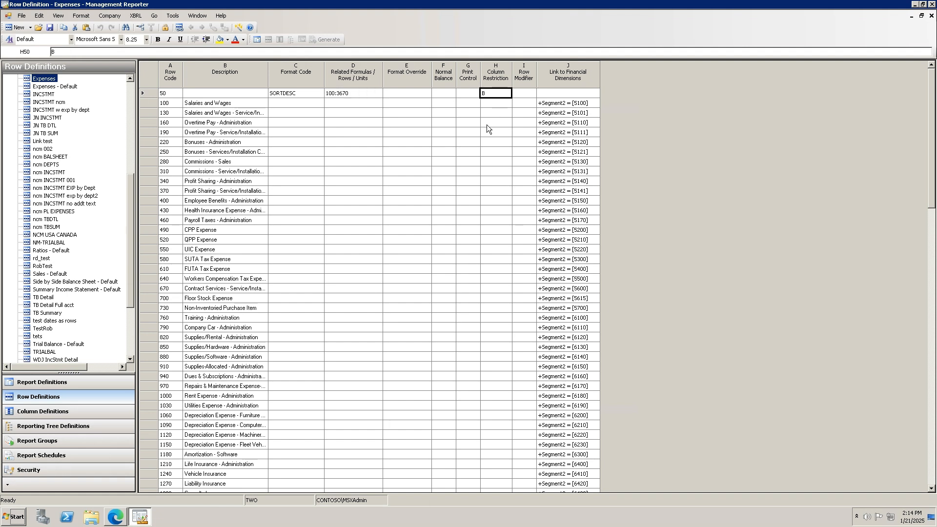
- Review the format code choices for row 50 and keep SORTDESC selected
{"action": "left_click", "coordinate": [288, 93]}
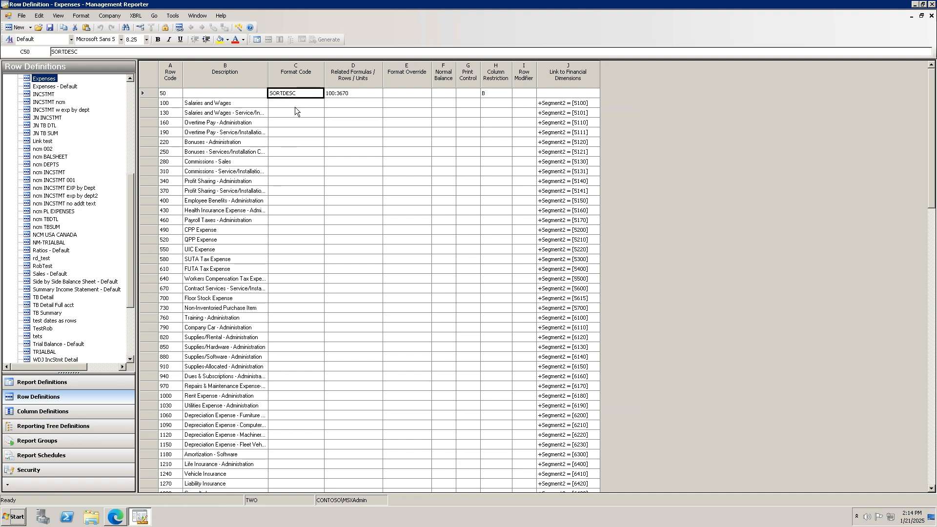
{"action": "left_click", "coordinate": [300, 95]}
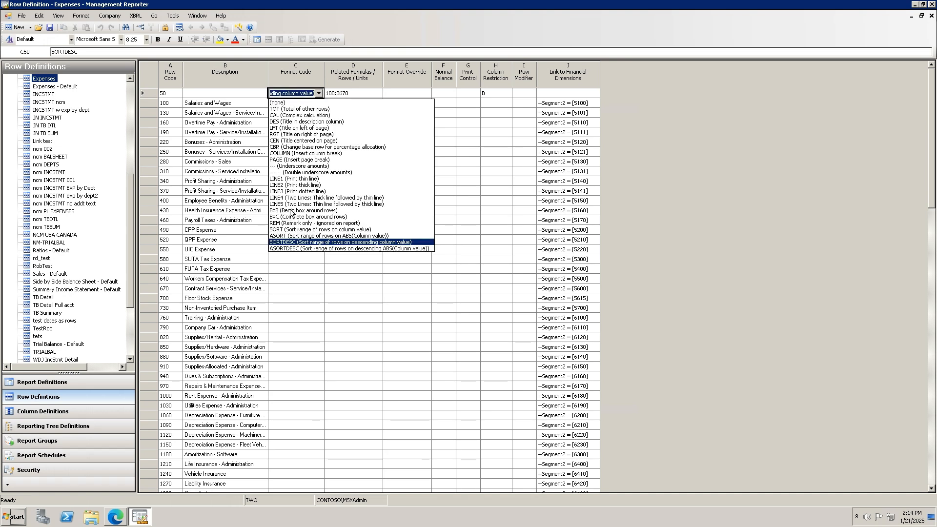
{"action": "left_click", "coordinate": [303, 244]}
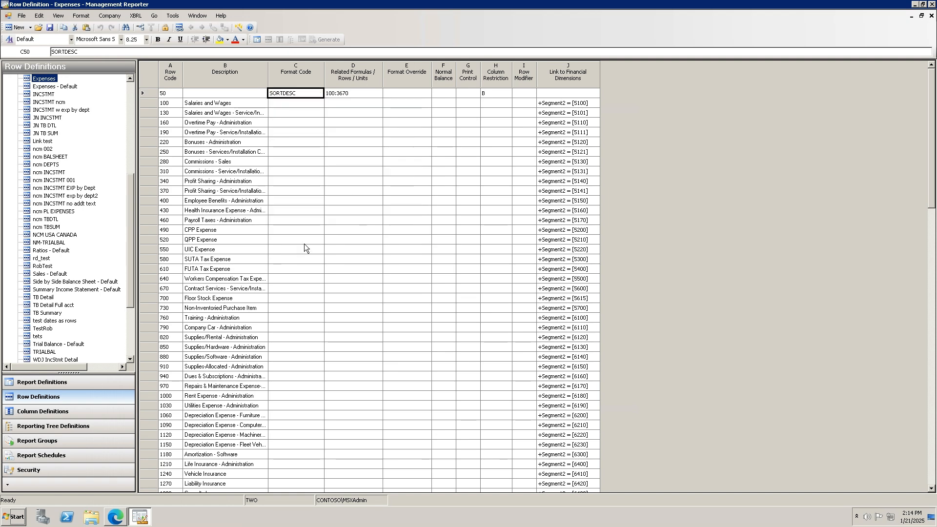
- Check row 50's related rows range against the row codes, from Salaries and Wages to Billings in Excess of Earnings
{"action": "left_click", "coordinate": [350, 95]}
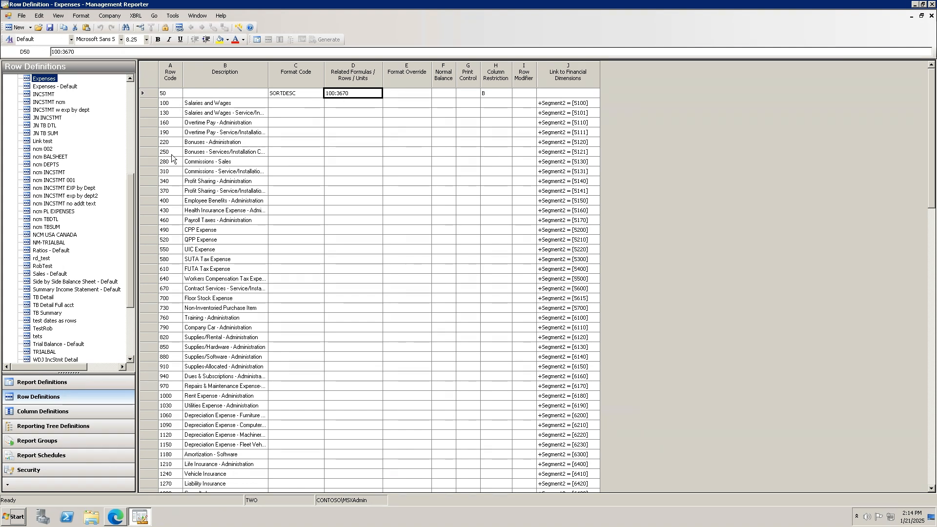
{"action": "left_click", "coordinate": [170, 103]}
{"action": "left_click_drag", "start_coordinate": [169, 488], "coordinate": [168, 466]}
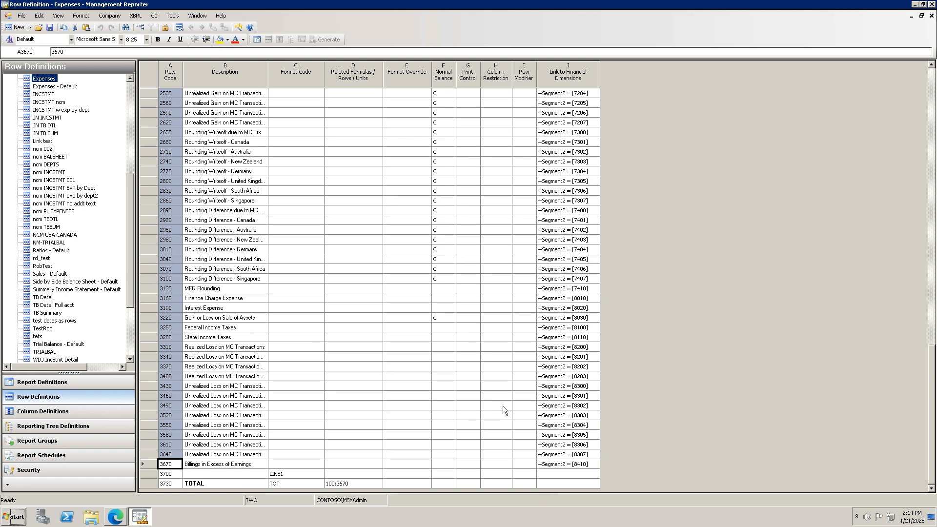
{"action": "key", "text": "ctrl+Home"}
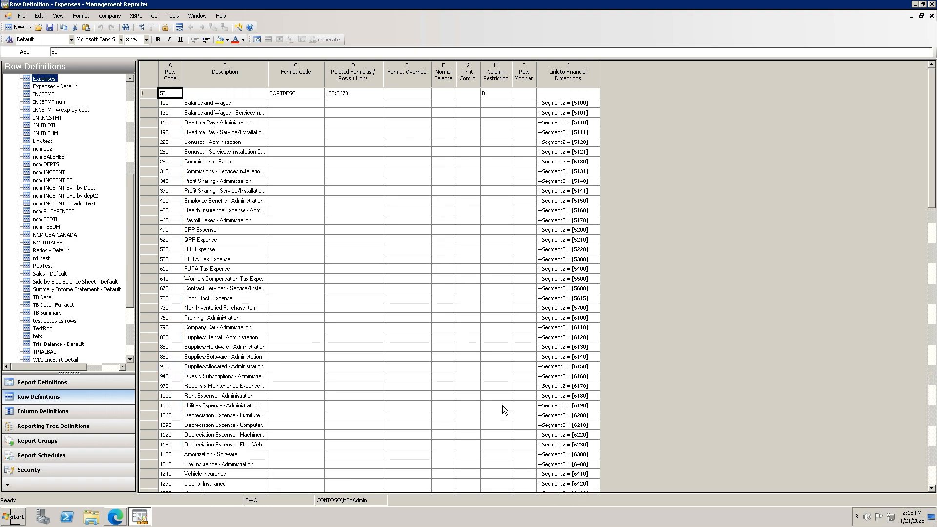
- Recheck row 50's column restriction, format code and related rows as one complete sort instruction
{"action": "left_click", "coordinate": [487, 93]}
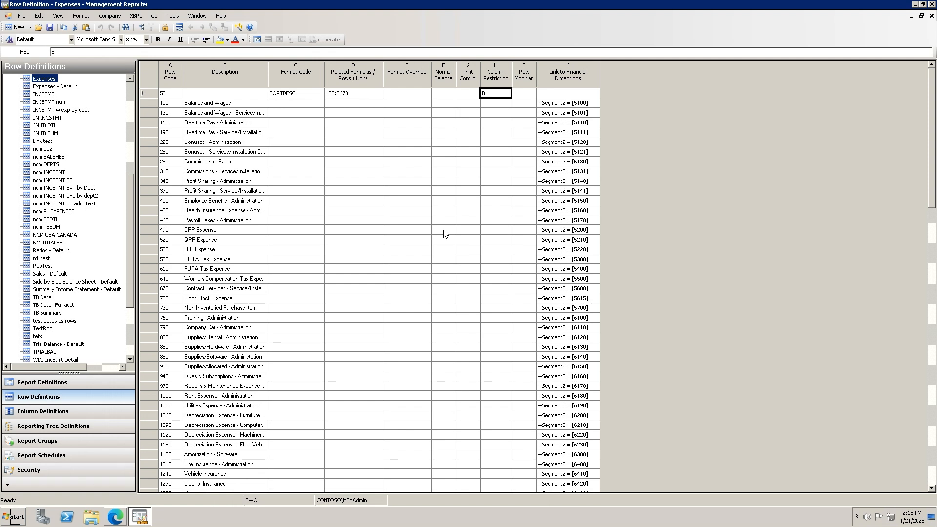
{"action": "left_click", "coordinate": [291, 94]}
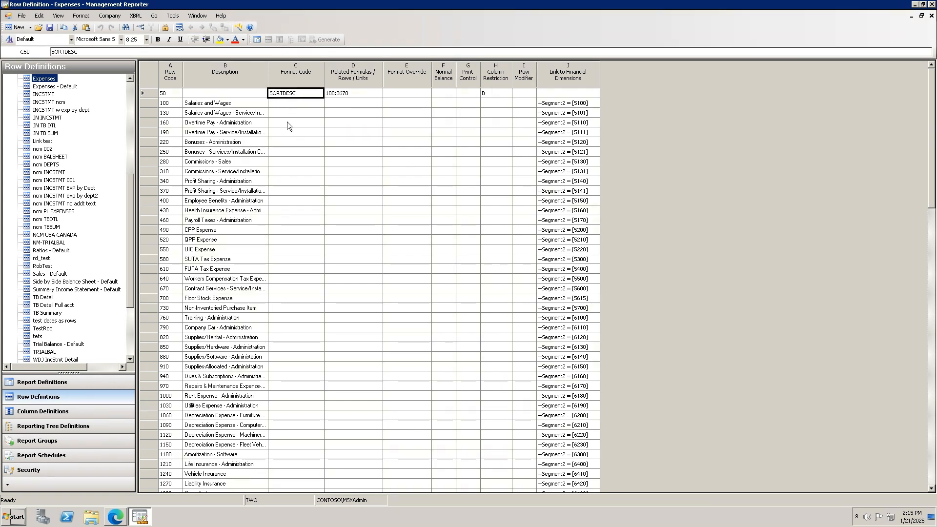
{"action": "left_click", "coordinate": [344, 93]}
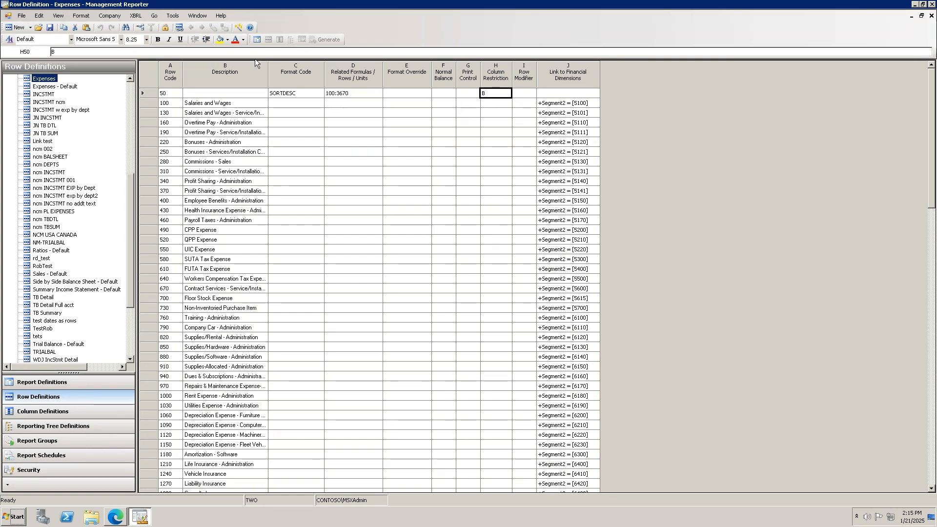
{"action": "left_click", "coordinate": [151, 93]}
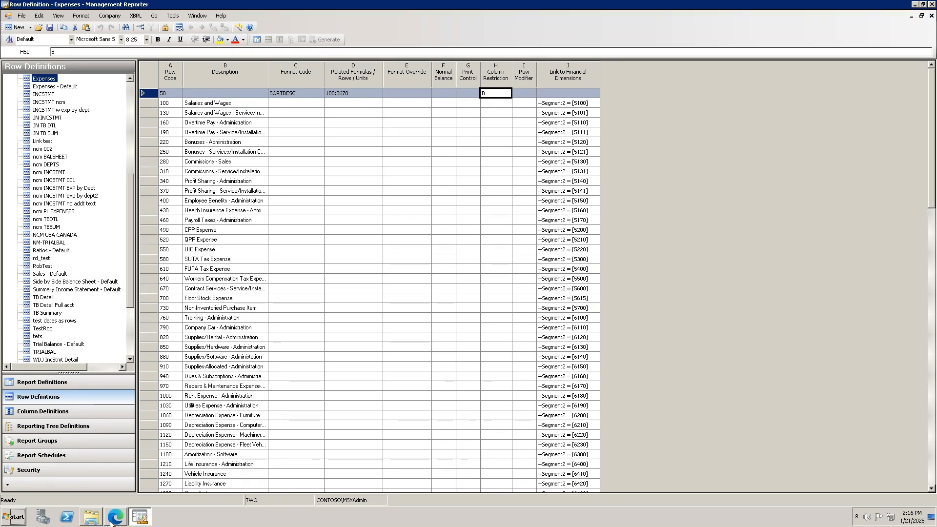
- Switch to Edge and view the sorted balances in the ncm Expenses for Charting report
{"action": "mouse_move", "coordinate": [112, 517]}
{"action": "left_click", "coordinate": [113, 497]}
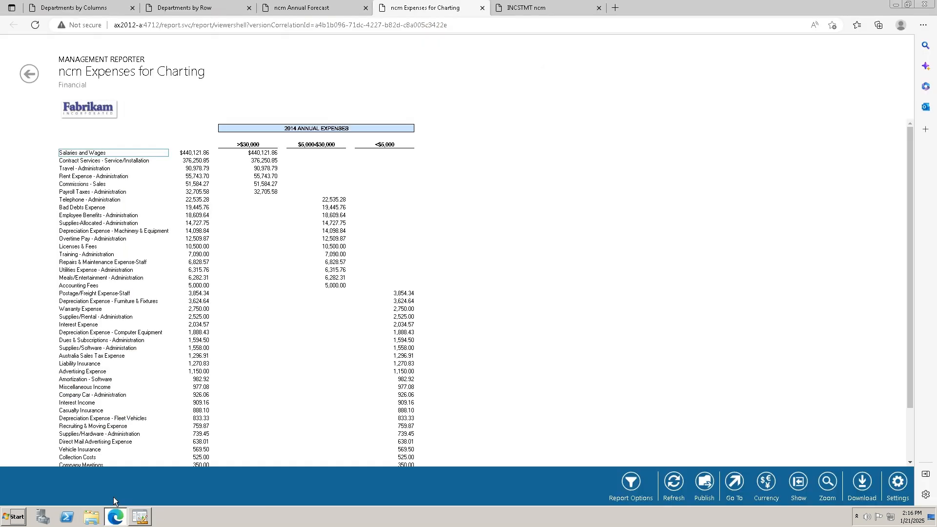
{"action": "left_click", "coordinate": [554, 244]}
- View the INCSTMT ncm report and drill down from Sales to the US Sales - Retail/Parts transactions
{"action": "left_click", "coordinate": [534, 11]}
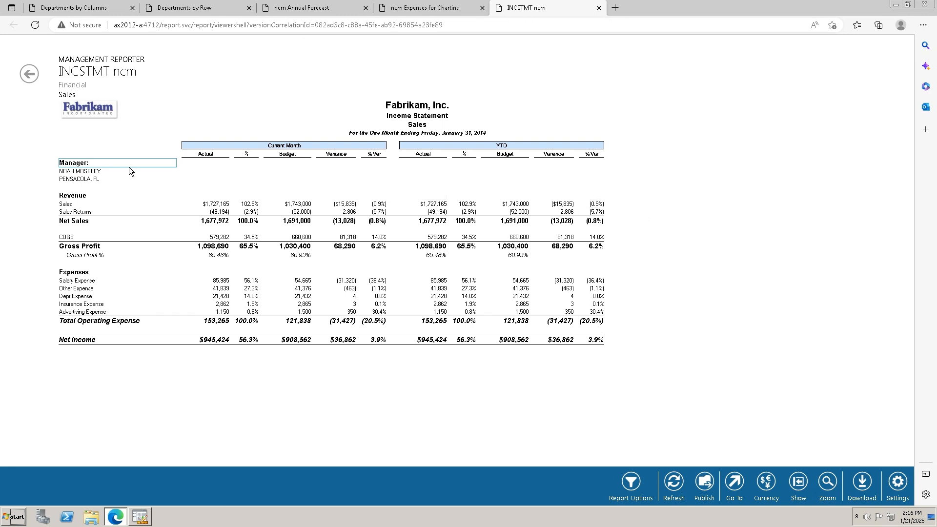
{"action": "double_click", "coordinate": [71, 207]}
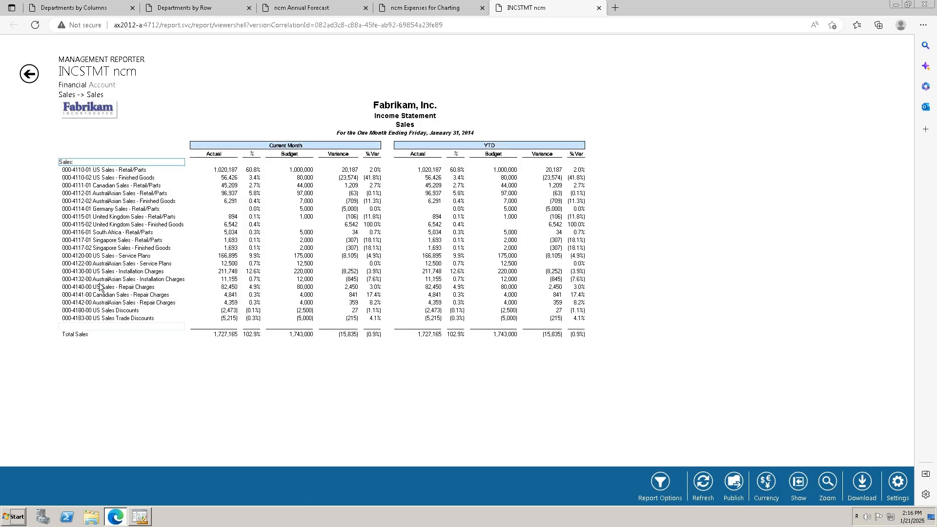
{"action": "left_click", "coordinate": [92, 172]}
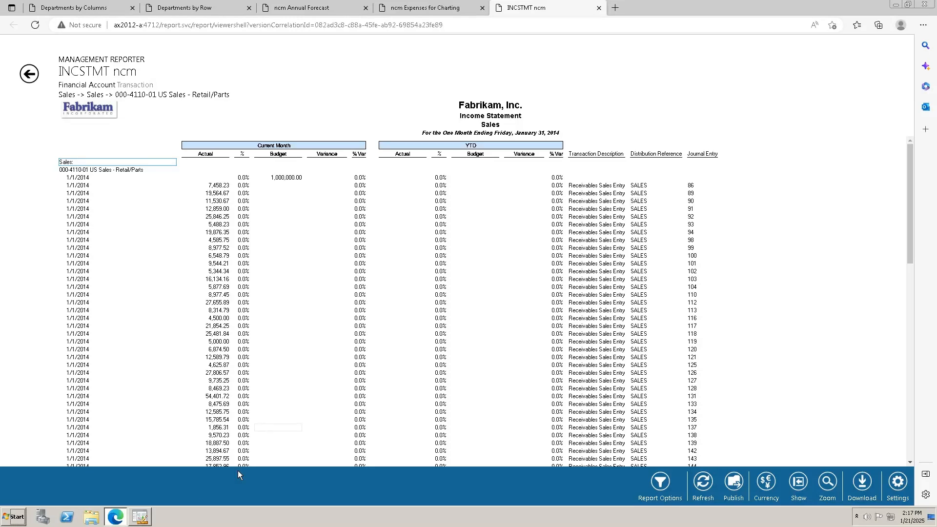
- Switch back to Management Reporter and close the Expenses row definition and all other open definitions
{"action": "left_click", "coordinate": [142, 517]}
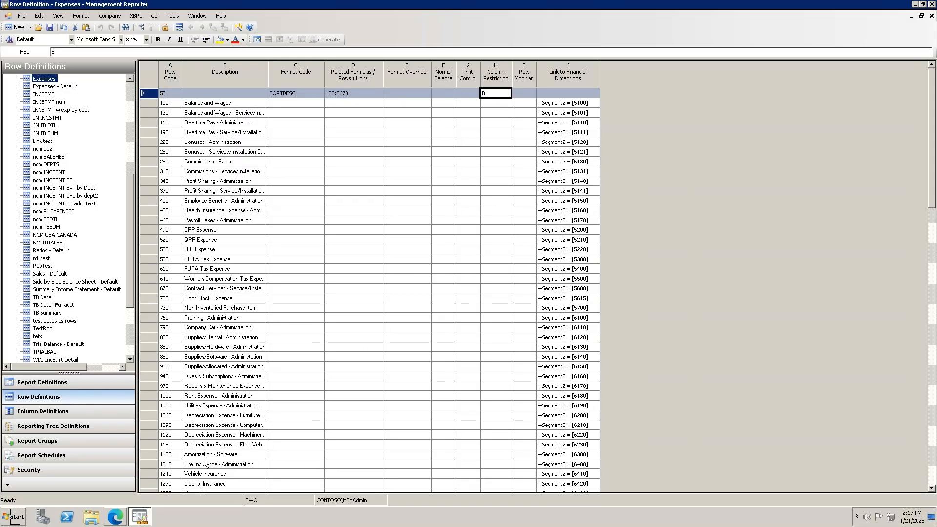
{"action": "left_click", "coordinate": [930, 16]}
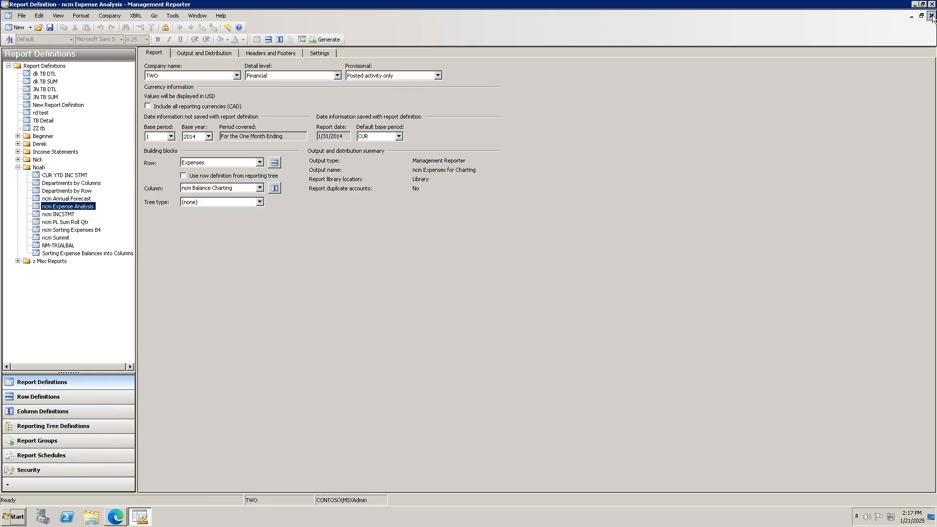
{"action": "left_click", "coordinate": [931, 16]}
{"action": "left_click", "coordinate": [930, 16]}
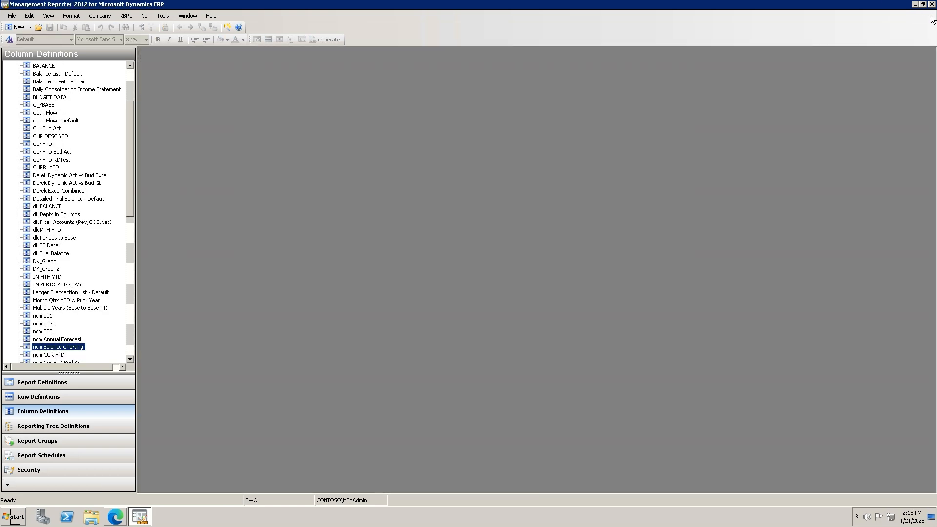
- Open the ncm INCSTMT report definition and its linked ncm Cur YTD Bud Act column definition
{"action": "left_click", "coordinate": [62, 385]}
{"action": "left_click", "coordinate": [68, 215]}
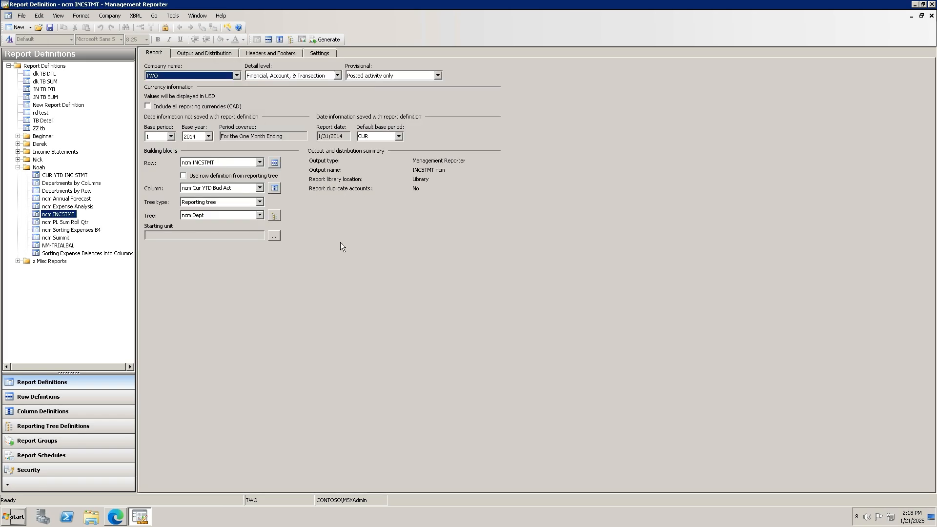
{"action": "left_click", "coordinate": [277, 187]}
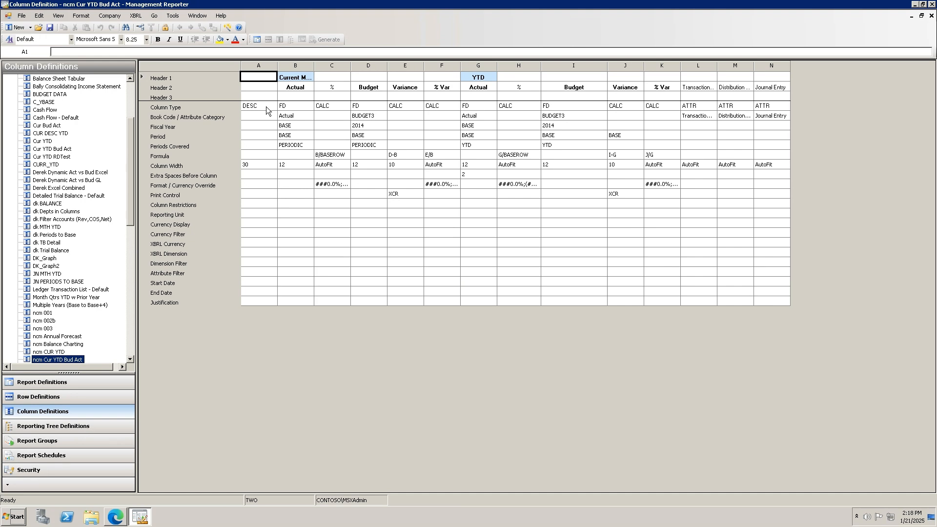
- Examine the types of columns A to D, the budget book code, and the periods covered for the actual and budget columns
{"action": "left_click_drag", "start_coordinate": [264, 106], "coordinate": [258, 203]}
{"action": "left_click", "coordinate": [295, 107]}
{"action": "left_click", "coordinate": [331, 109]}
{"action": "left_click", "coordinate": [367, 108]}
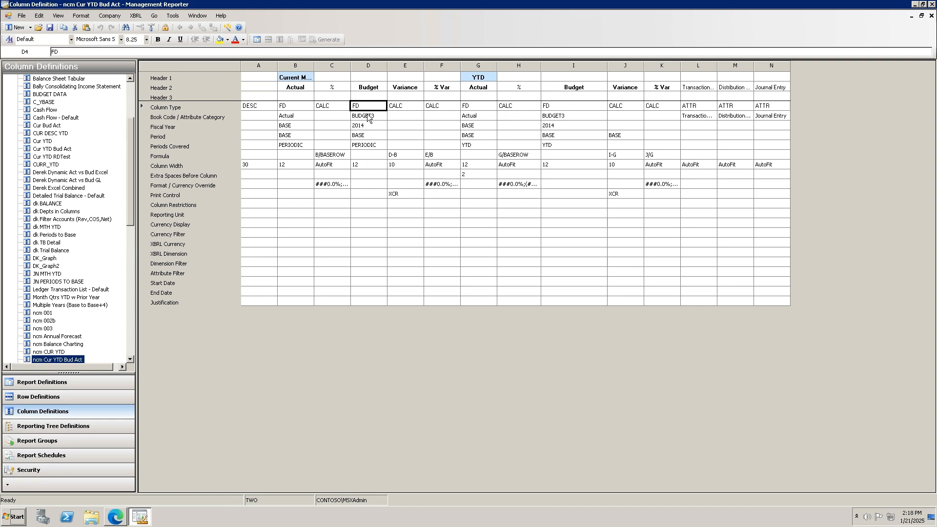
{"action": "left_click", "coordinate": [370, 117]}
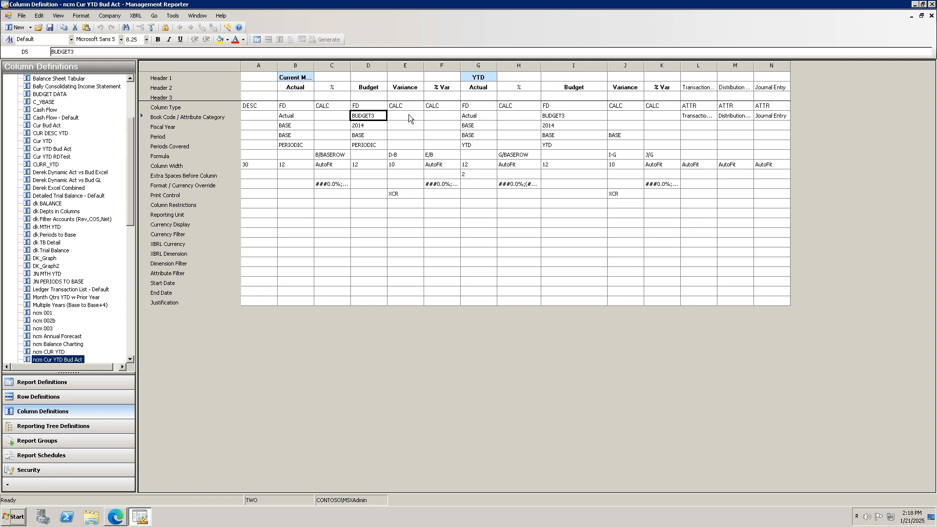
{"action": "left_click", "coordinate": [288, 147]}
{"action": "left_click", "coordinate": [369, 147]}
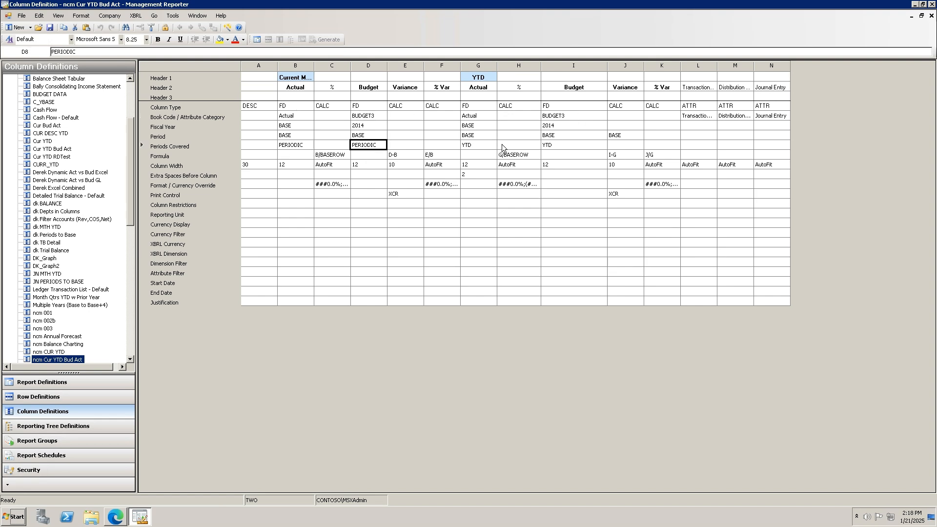
{"action": "left_click", "coordinate": [481, 146]}
{"action": "left_click", "coordinate": [556, 141]}
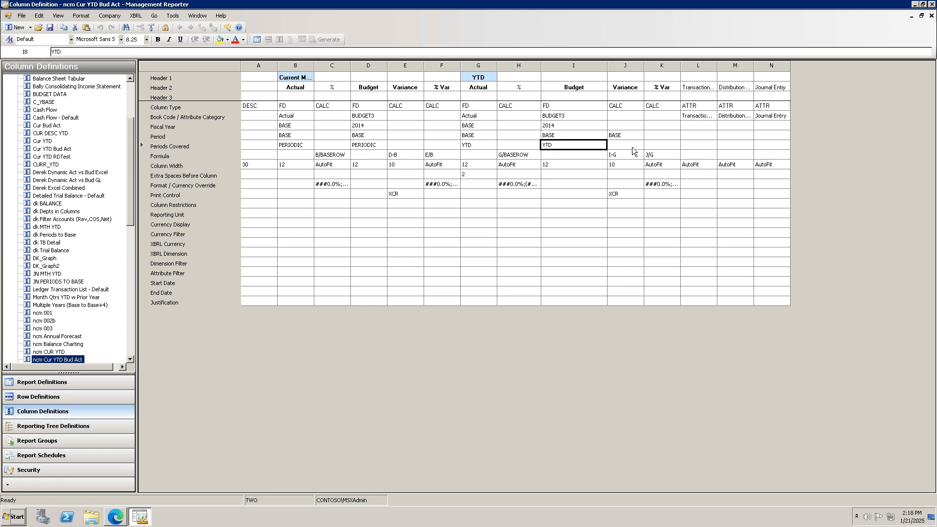
- Examine the header area and column types of the attribute columns L to N
{"action": "left_click", "coordinate": [707, 77]}
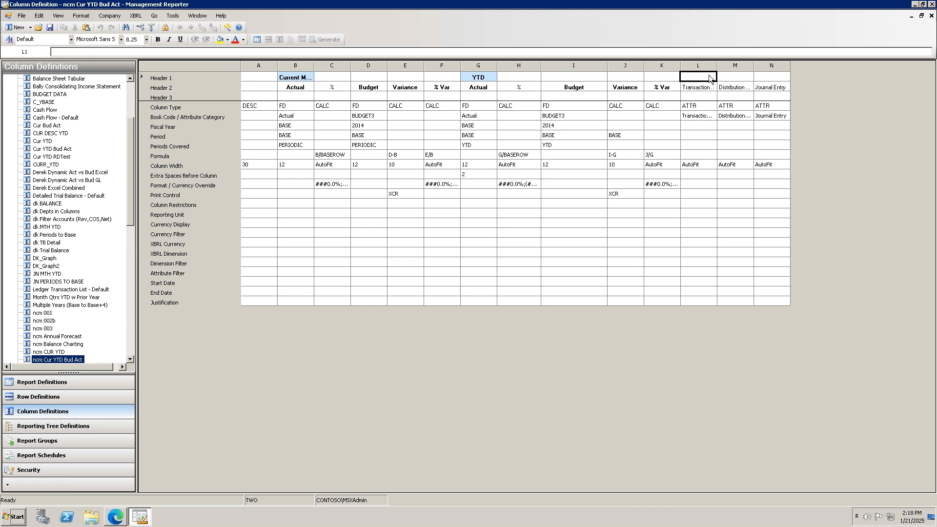
{"action": "left_click", "coordinate": [769, 77]}
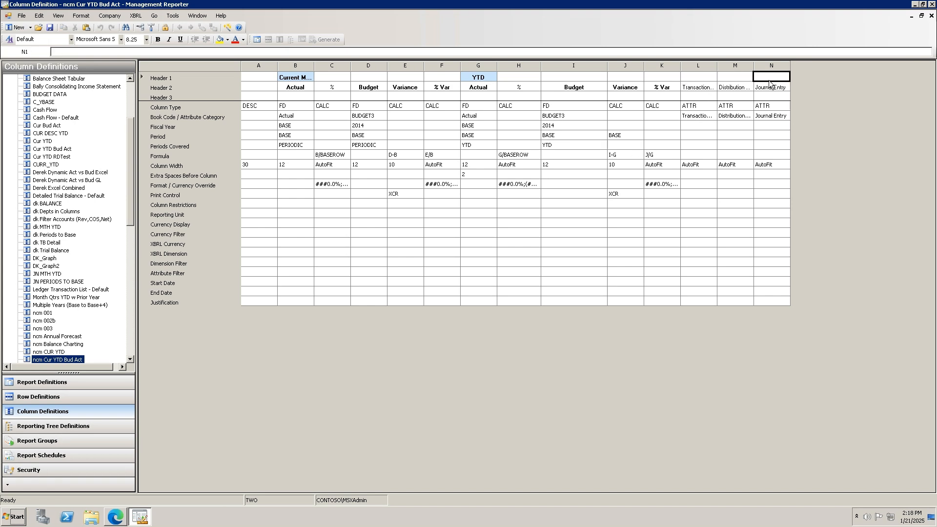
{"action": "left_click", "coordinate": [702, 106]}
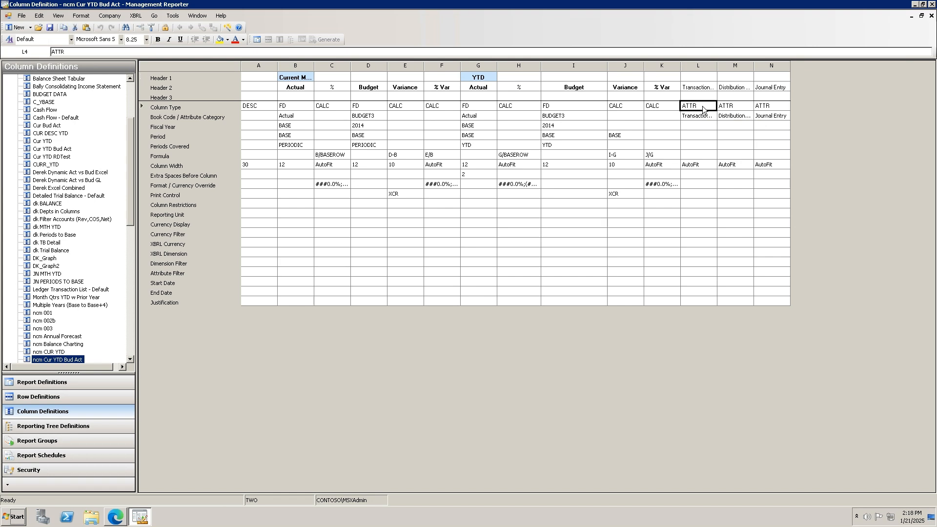
{"action": "left_click", "coordinate": [727, 106]}
{"action": "left_click", "coordinate": [776, 107]}
{"action": "left_click", "coordinate": [701, 106], "text": "shift"}
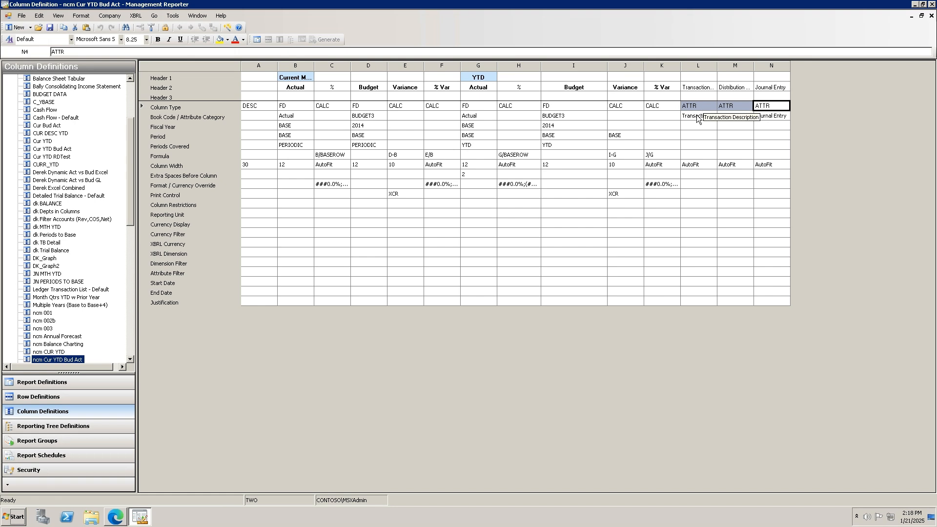
- Check column L's attribute category and the column widths of columns L to N
{"action": "left_click", "coordinate": [696, 115]}
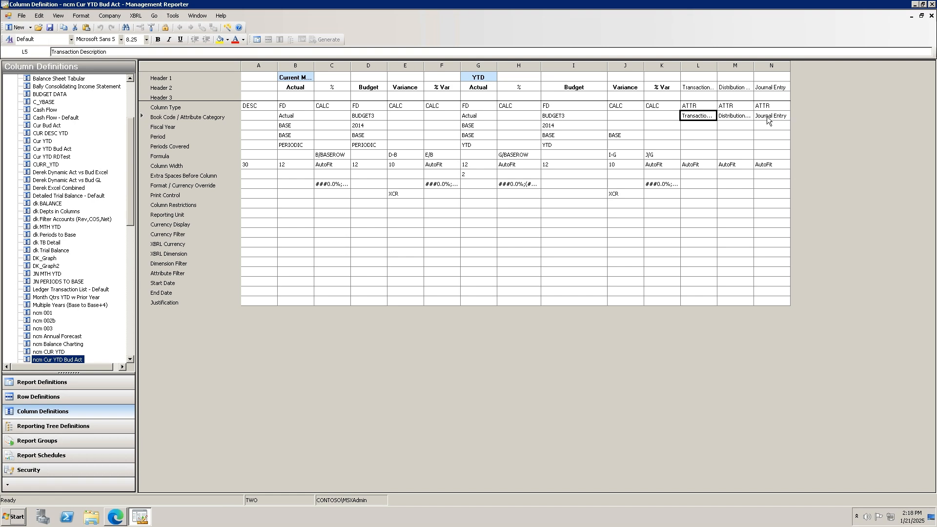
{"action": "left_click", "coordinate": [710, 163]}
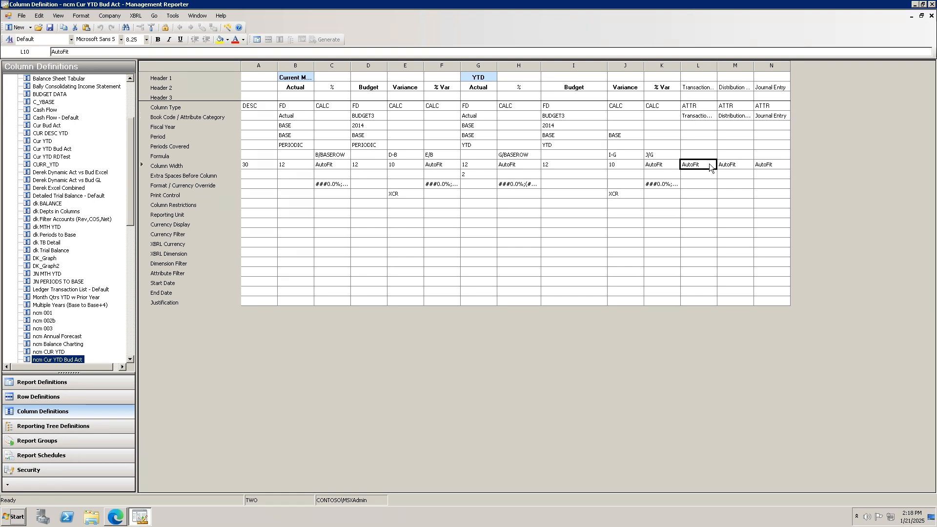
{"action": "left_click", "coordinate": [740, 166]}
{"action": "left_click", "coordinate": [762, 165]}
- Copy the attribute category names of columns L to N into their Header 2 cells
{"action": "left_click_drag", "start_coordinate": [709, 116], "coordinate": [768, 115]}
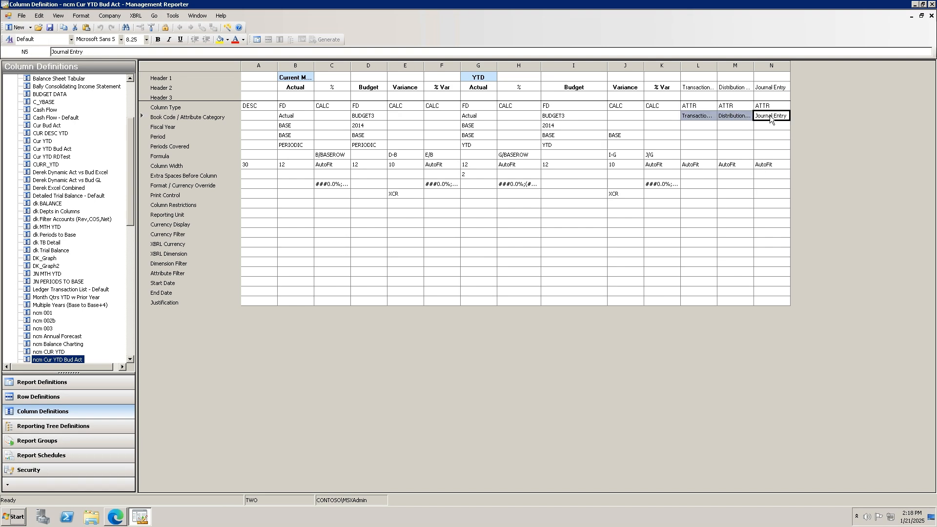
{"action": "right_click", "coordinate": [712, 115]}
{"action": "left_click", "coordinate": [733, 132]}
{"action": "left_click", "coordinate": [704, 86]}
{"action": "right_click", "coordinate": [704, 87]}
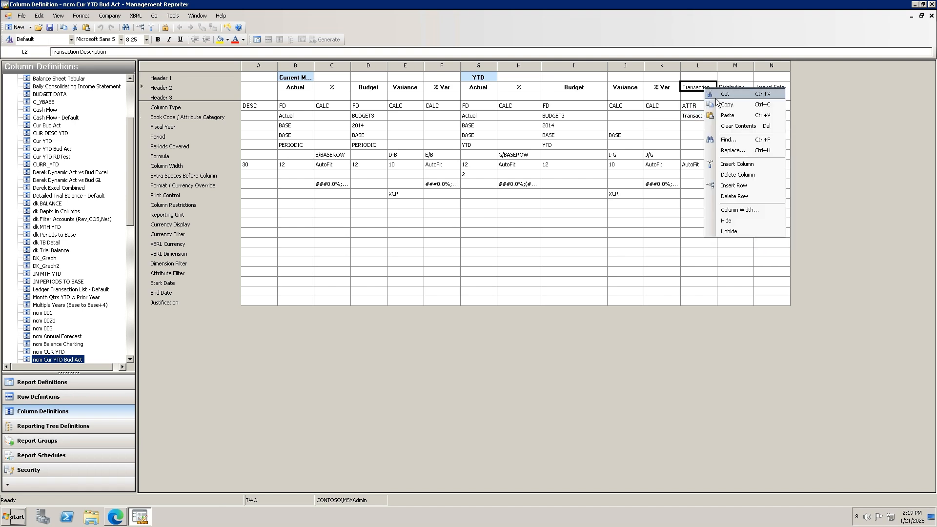
{"action": "left_click", "coordinate": [726, 115]}
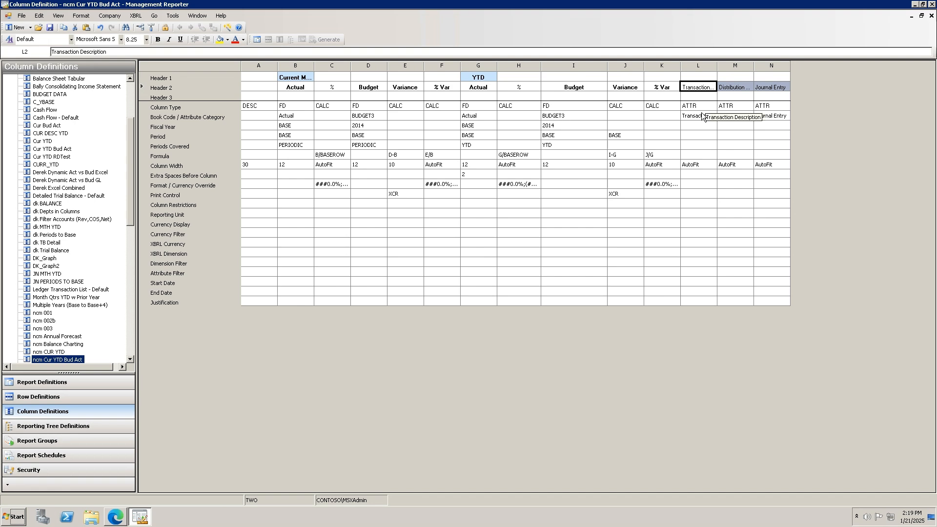
- Add columns O and P after column N and set both column types to ATTR
{"action": "left_click", "coordinate": [761, 107]}
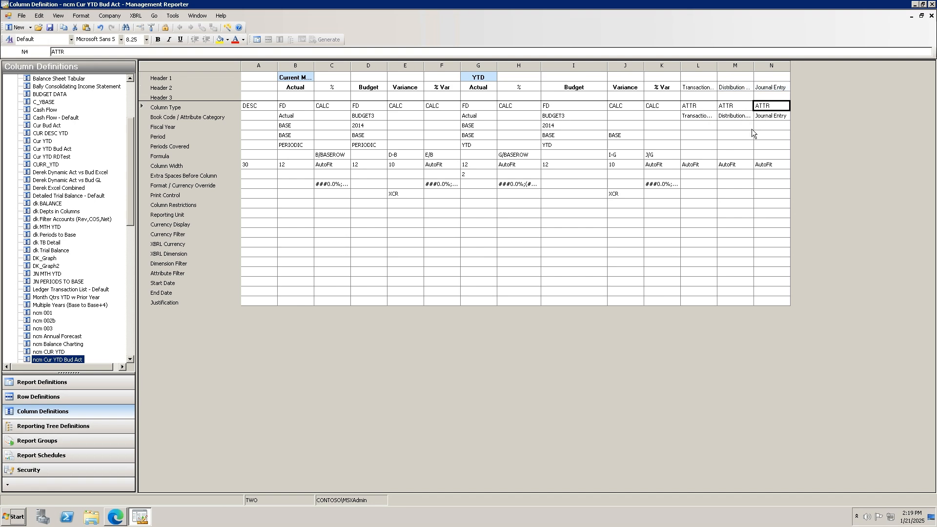
{"action": "key", "text": "Tab"}
{"action": "key", "text": "Tab"}
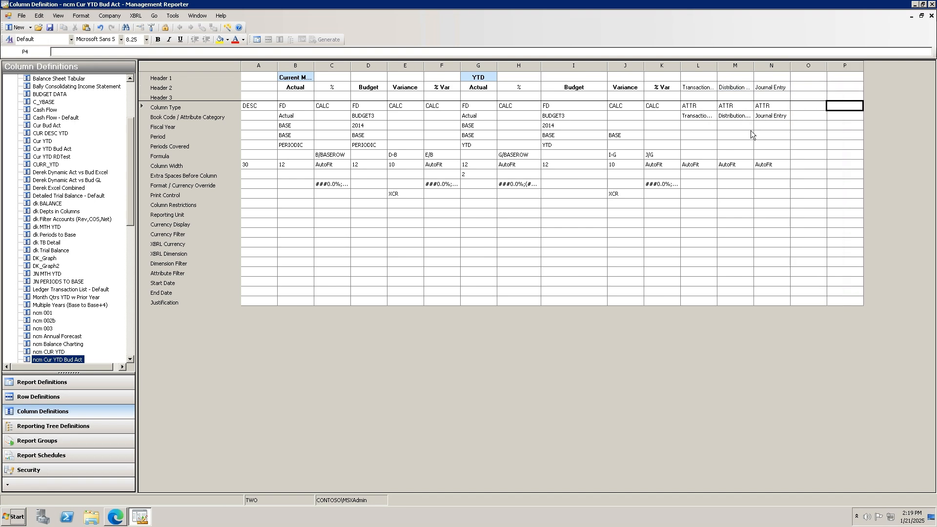
{"action": "left_click", "coordinate": [803, 106]}
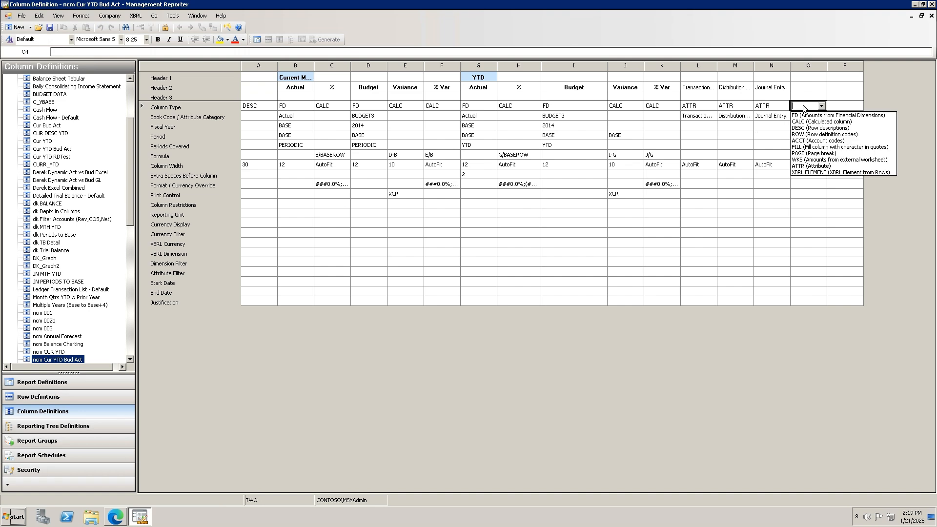
{"action": "left_click", "coordinate": [810, 167]}
{"action": "left_click", "coordinate": [835, 107]}
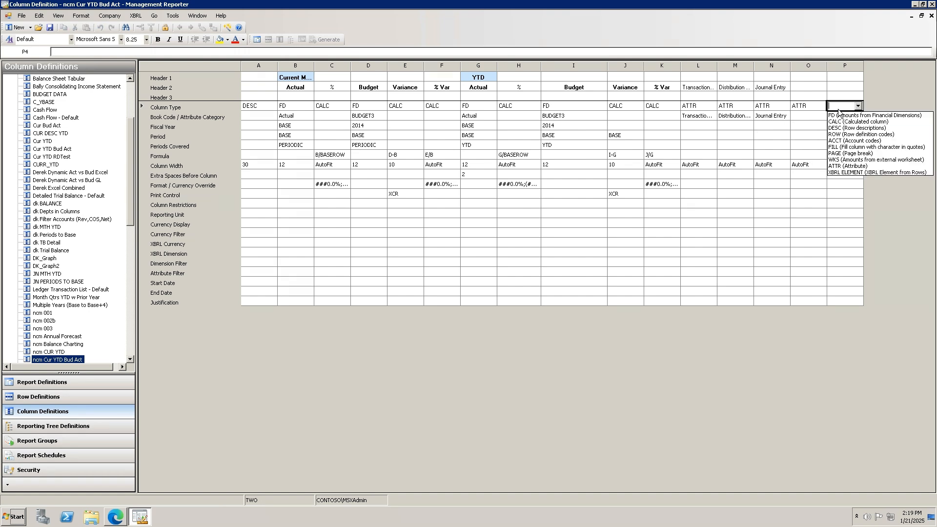
{"action": "left_click", "coordinate": [845, 166]}
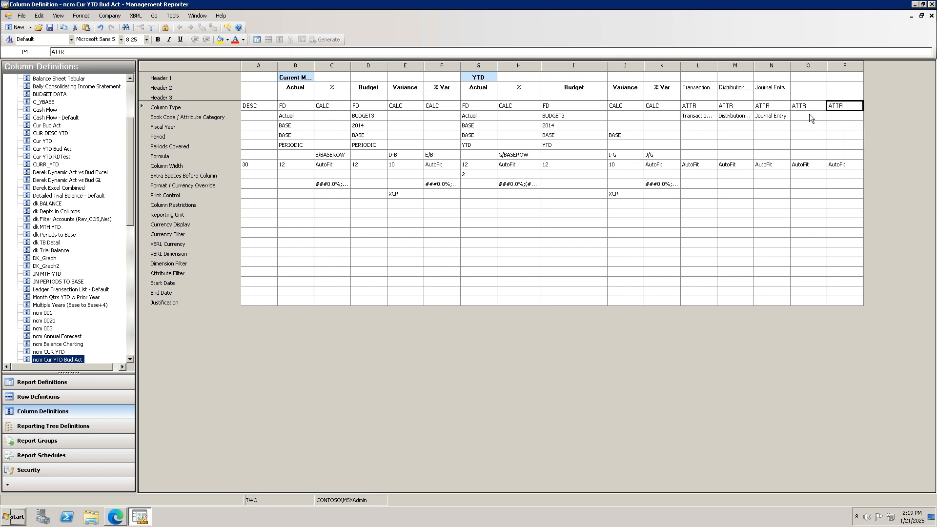
- Set the attribute category of column O to Currency ID and of column P to Typical Balance
{"action": "left_click", "coordinate": [809, 115]}
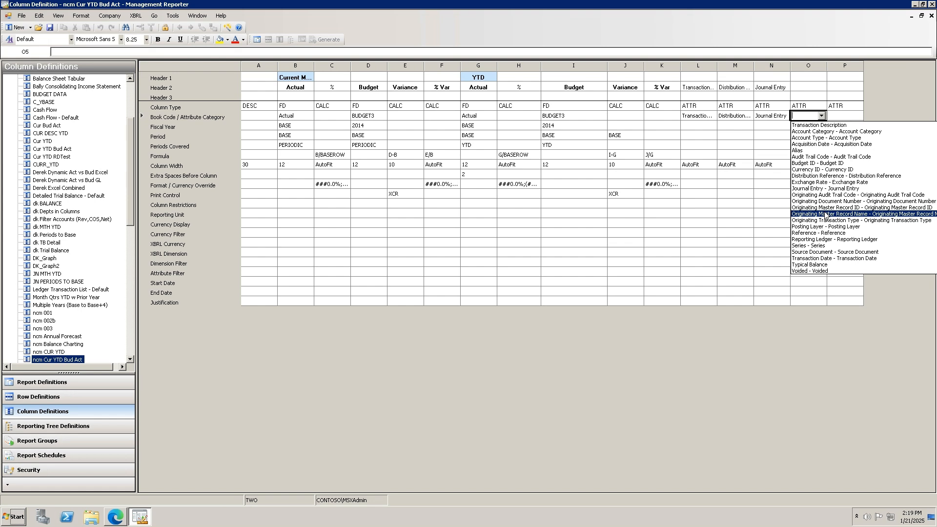
{"action": "left_click", "coordinate": [824, 169]}
{"action": "left_click", "coordinate": [845, 116]}
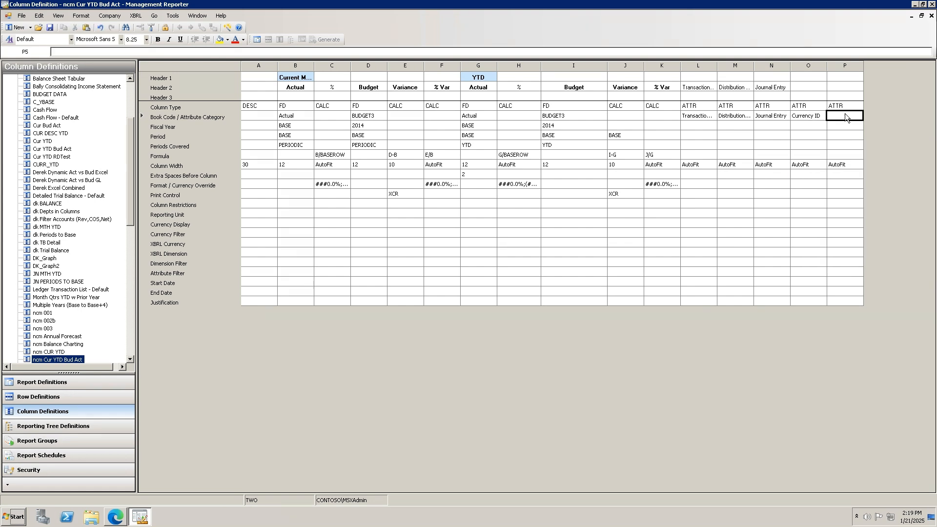
{"action": "left_click", "coordinate": [846, 117]}
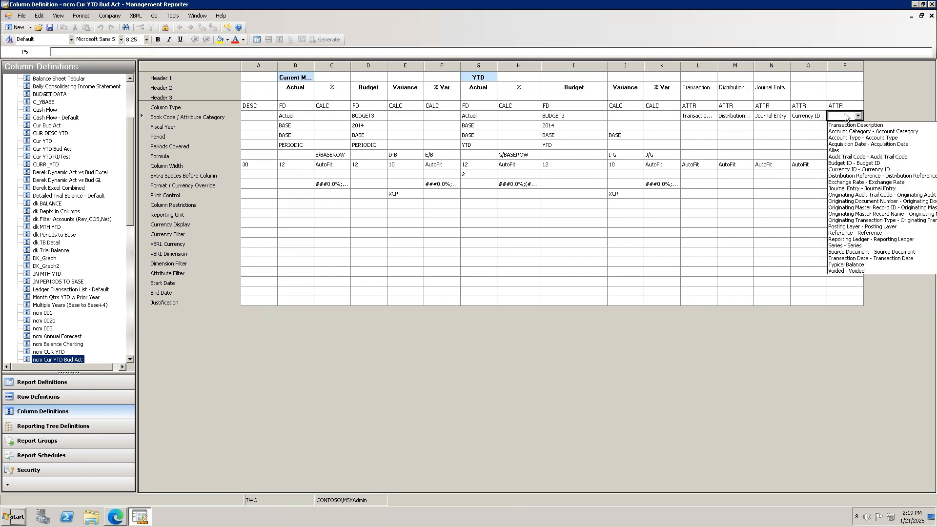
{"action": "left_click", "coordinate": [850, 265]}
- Copy the attribute category names of columns O and P into their Header 2 cells
{"action": "left_click_drag", "start_coordinate": [820, 116], "coordinate": [831, 117]}
{"action": "right_click", "coordinate": [819, 117]}
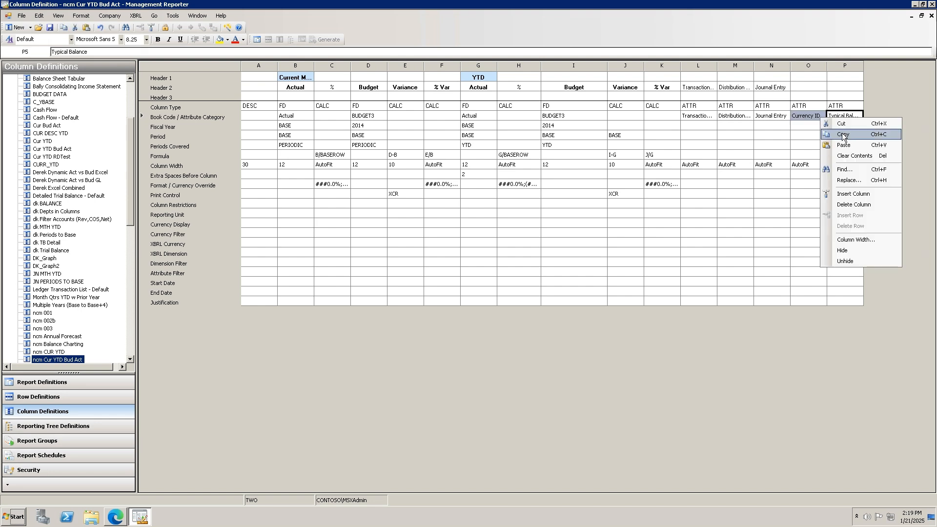
{"action": "left_click", "coordinate": [843, 131]}
{"action": "left_click", "coordinate": [809, 85]}
{"action": "right_click", "coordinate": [809, 85]}
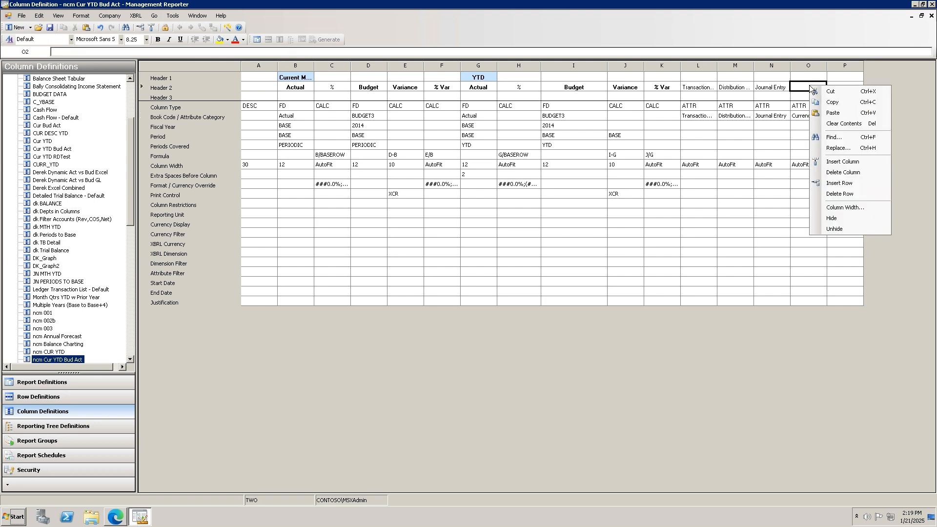
{"action": "left_click", "coordinate": [830, 113]}
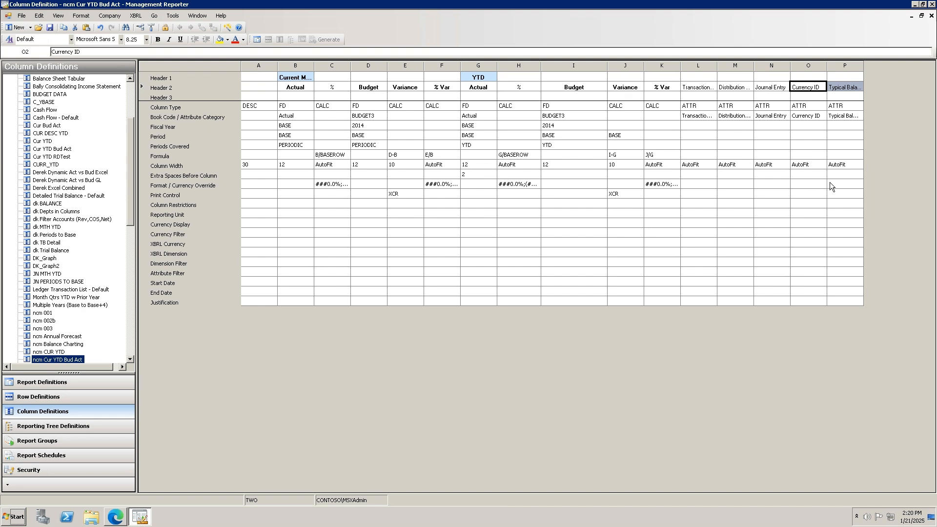
- Return to the ncm INCSTMT report definition and examine the available detail levels
{"action": "left_click", "coordinate": [253, 40]}
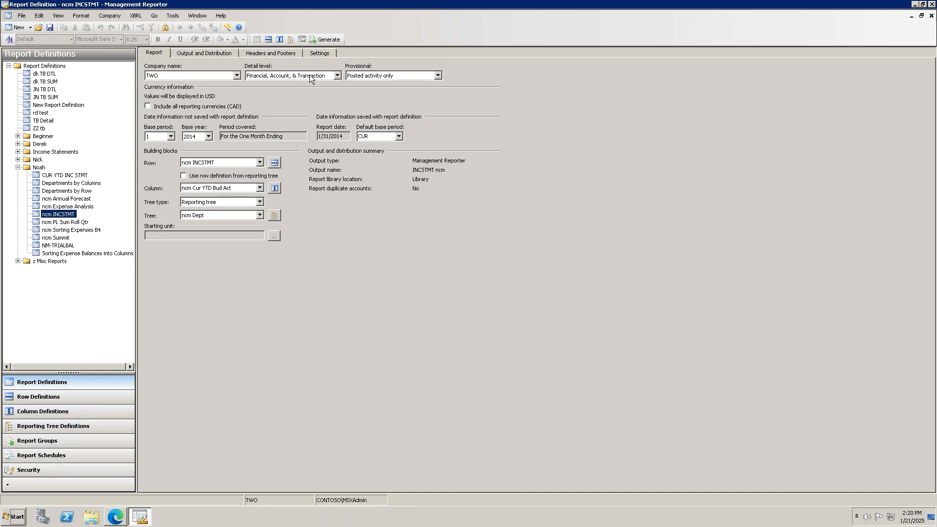
{"action": "left_click", "coordinate": [338, 75]}
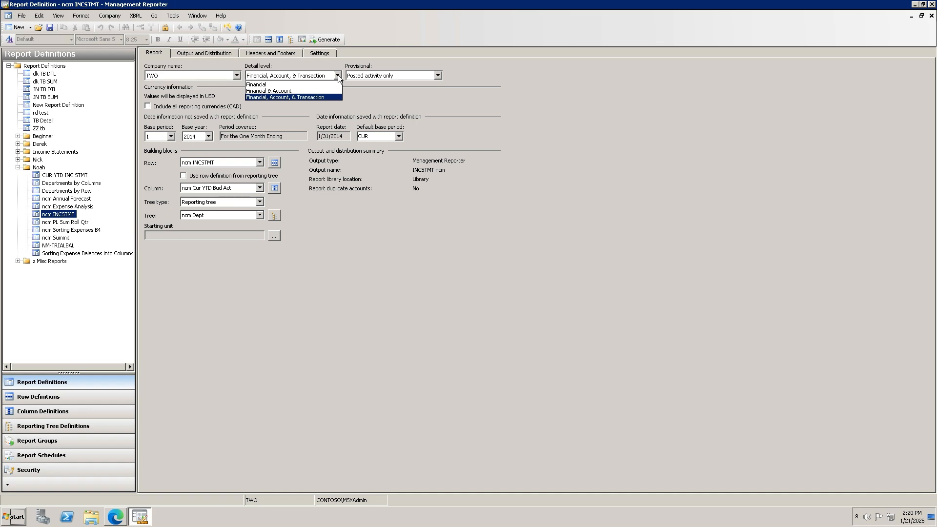
{"action": "left_click", "coordinate": [667, 184]}
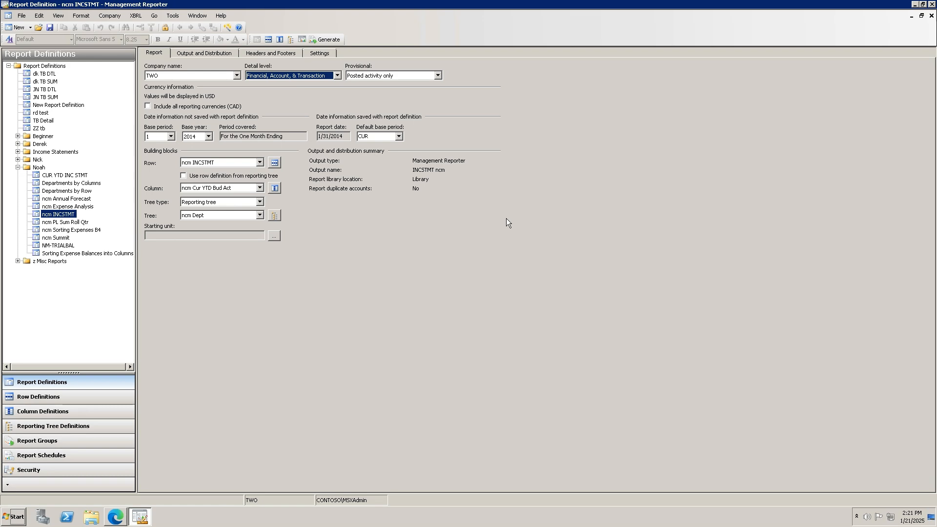
- In the Edge report viewer, compare INCSTMT ncm at account and transaction level for 000-4110-01 US Sales - Retail/Parts and view its Actual amount's drill options
{"action": "left_click", "coordinate": [116, 519]}
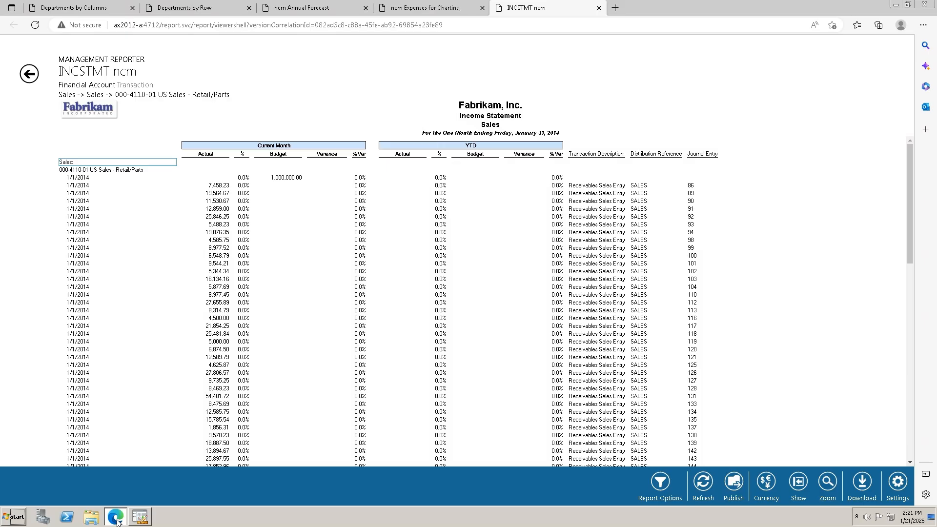
{"action": "left_click", "coordinate": [30, 73]}
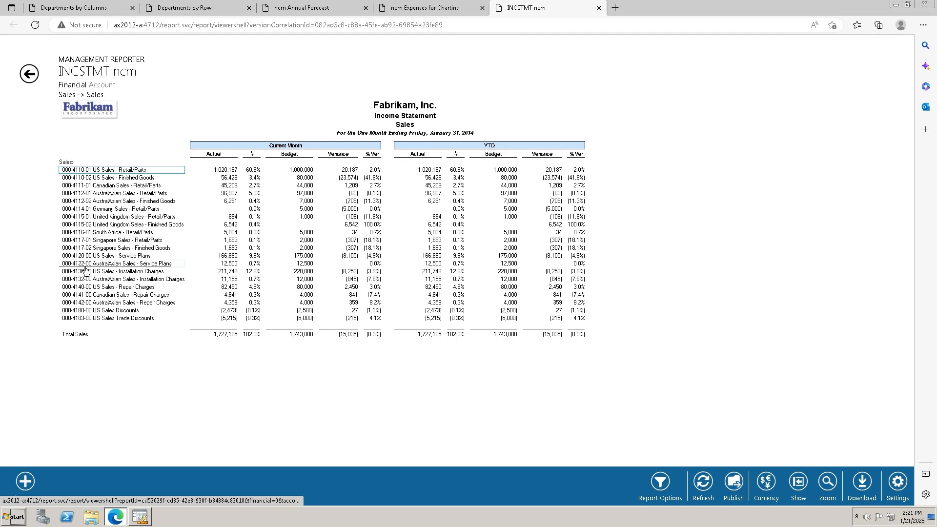
{"action": "left_click", "coordinate": [99, 170]}
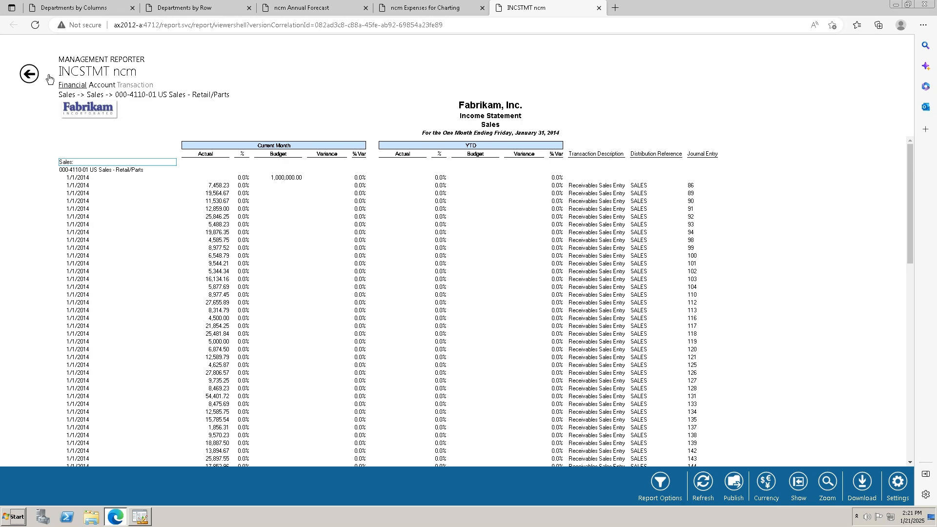
{"action": "left_click", "coordinate": [29, 74]}
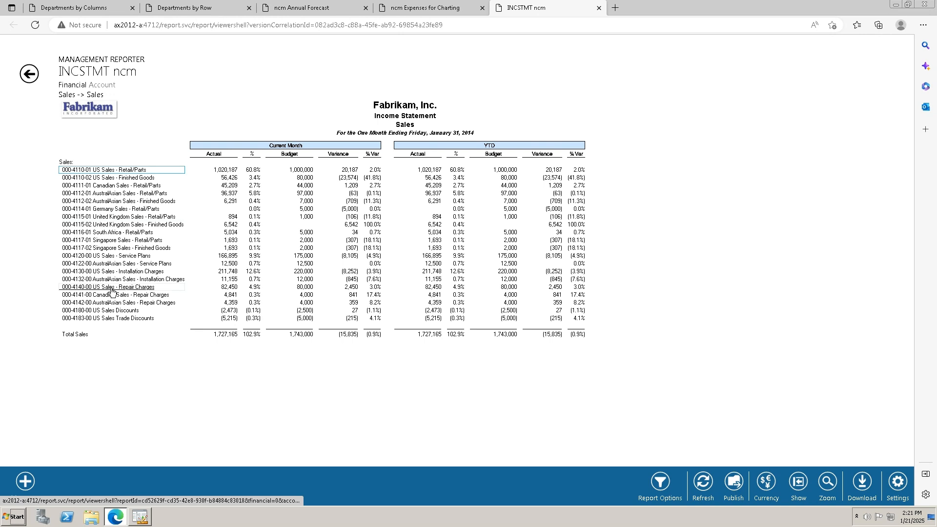
{"action": "left_click", "coordinate": [223, 171]}
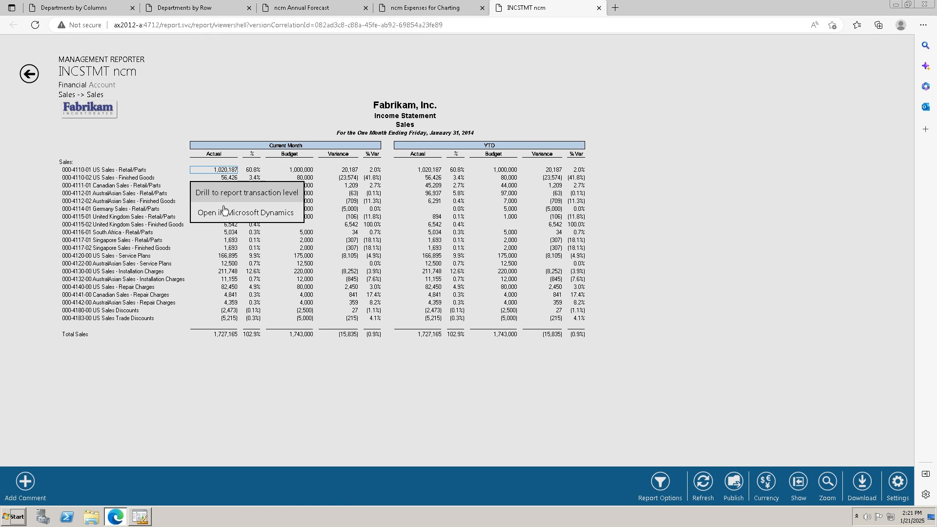
{"action": "left_click", "coordinate": [21, 197]}
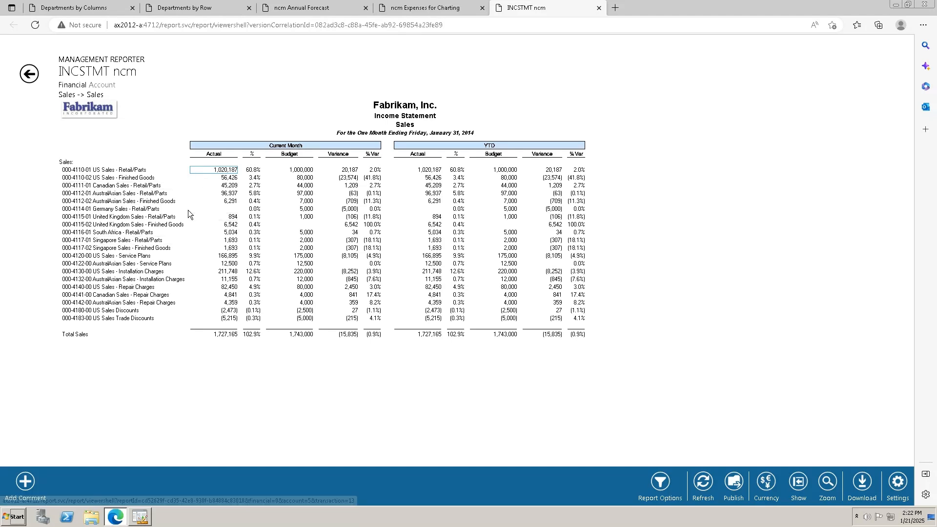
- Switch back to Management Reporter's security settings and review the roles available for a new user without creating one
{"action": "left_click", "coordinate": [147, 518]}
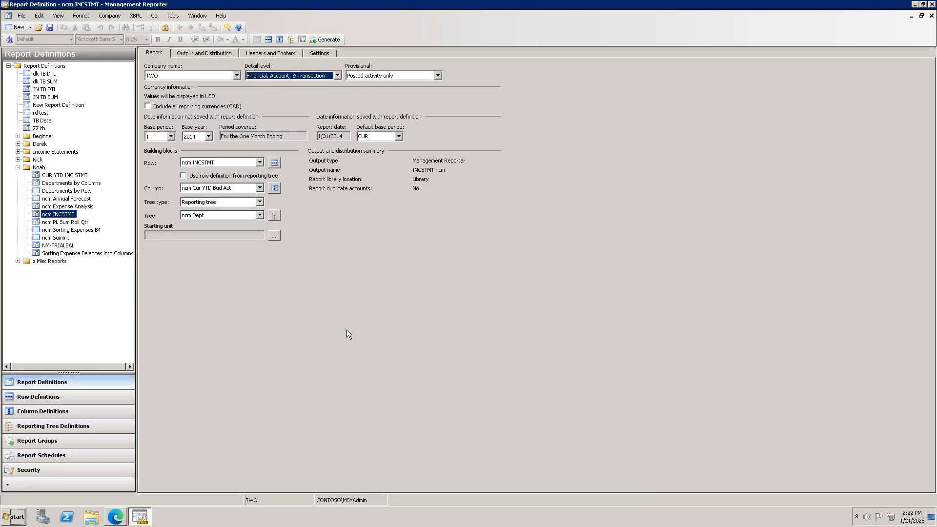
{"action": "left_click", "coordinate": [51, 470]}
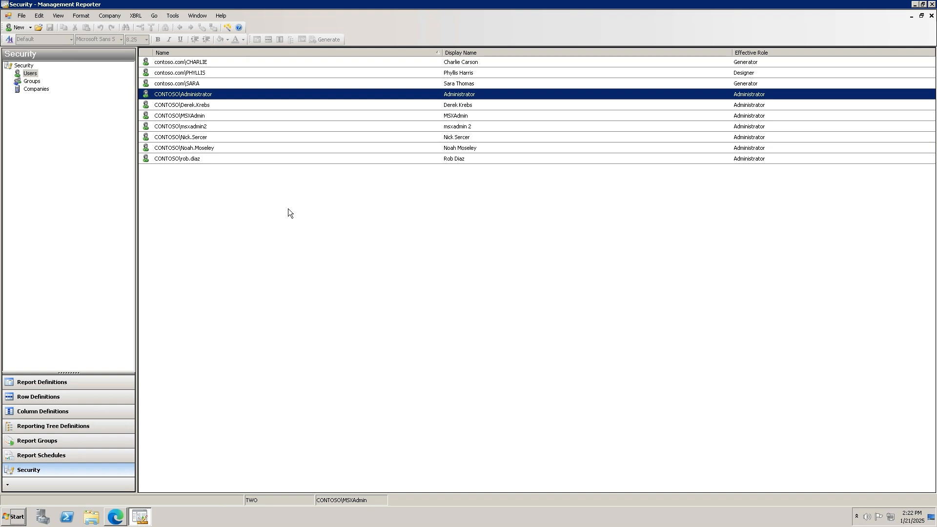
{"action": "left_click", "coordinate": [19, 28]}
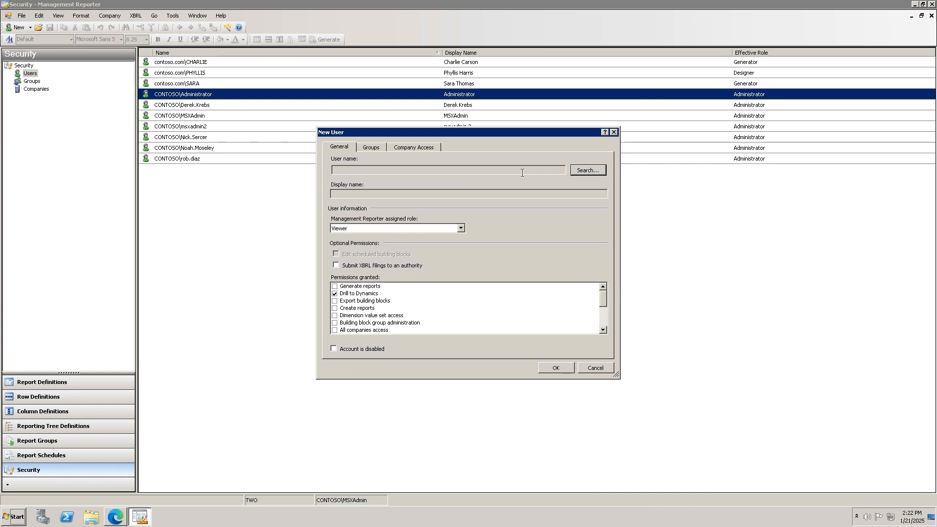
{"action": "left_click", "coordinate": [461, 229]}
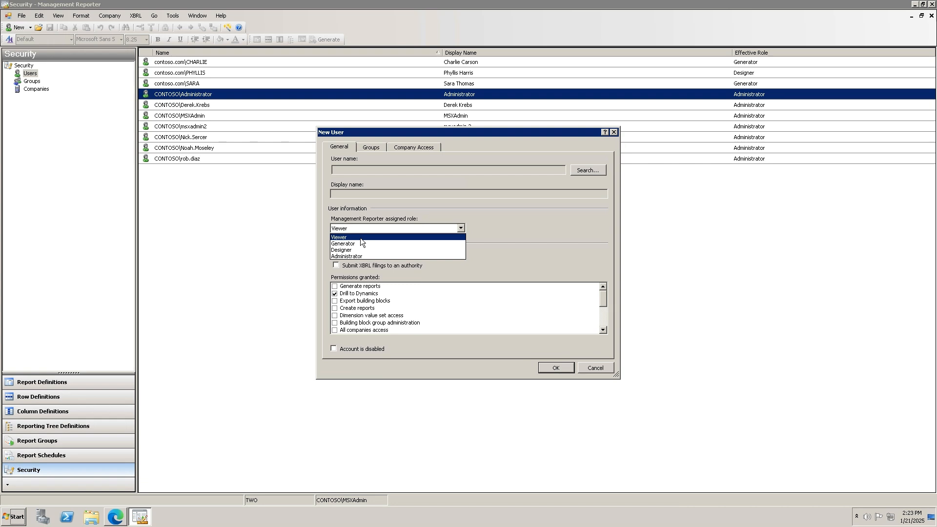
{"action": "left_click", "coordinate": [499, 224]}
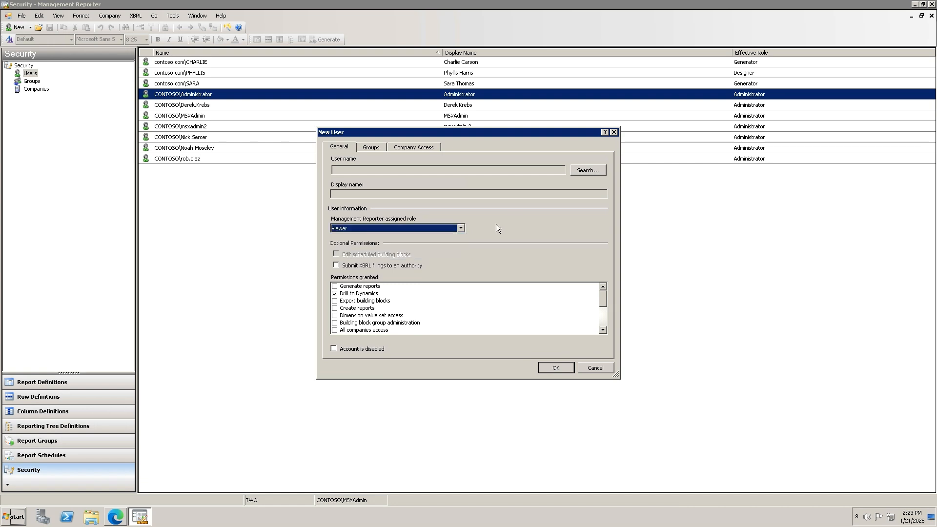
{"action": "left_click", "coordinate": [592, 368]}
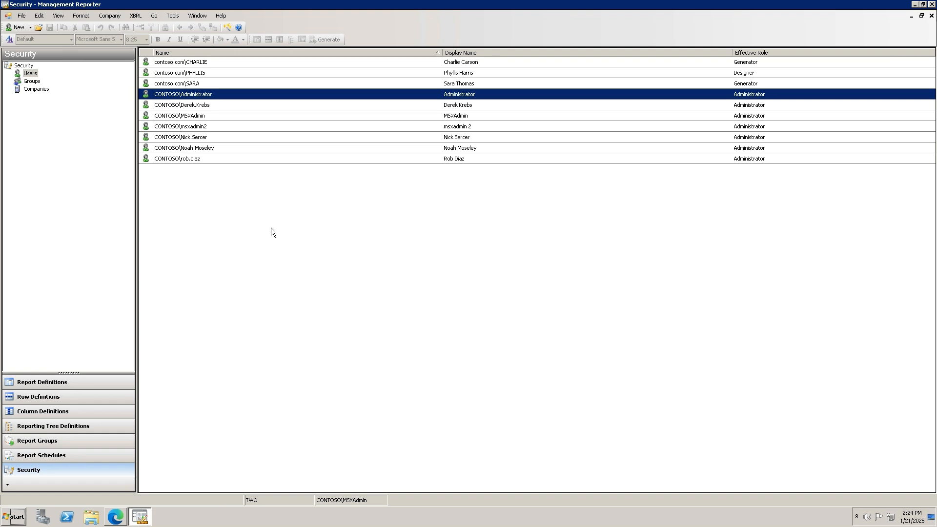
- Review the members of the ACCOUNTING security group and close its settings without changes
{"action": "left_click", "coordinate": [37, 83]}
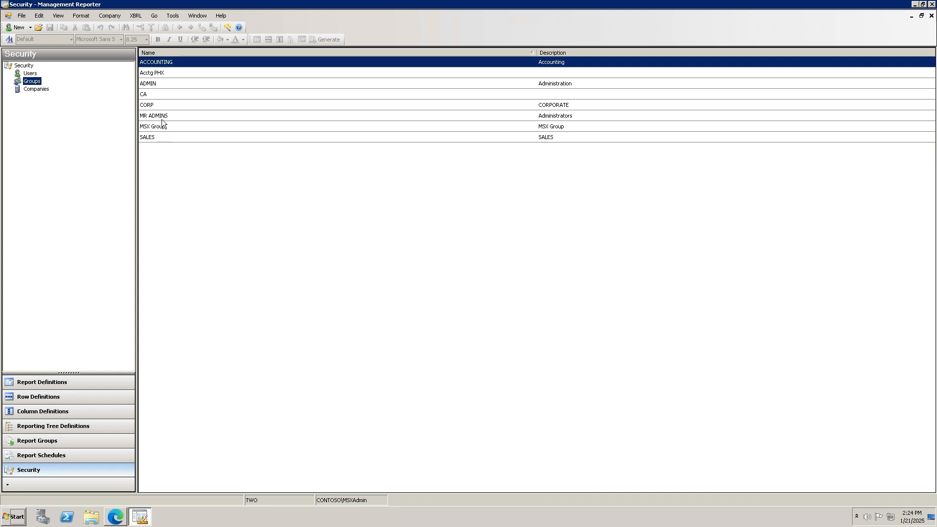
{"action": "double_click", "coordinate": [172, 62]}
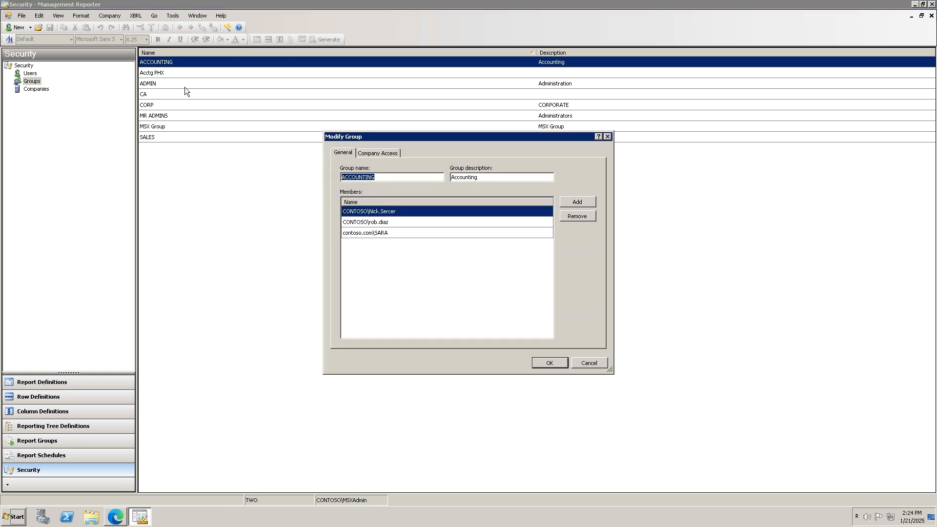
{"action": "left_click", "coordinate": [402, 223]}
{"action": "left_click", "coordinate": [396, 234]}
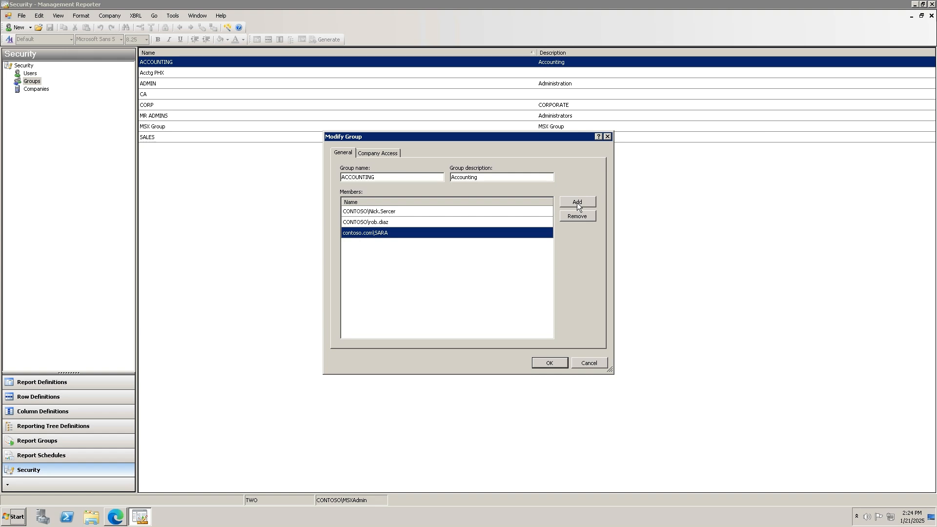
{"action": "left_click", "coordinate": [607, 137]}
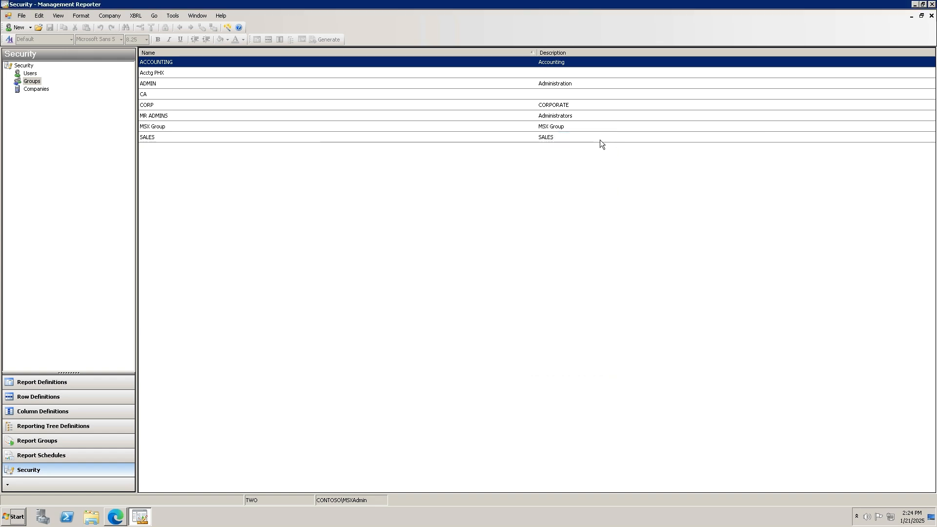
- Try changing an Administrator user's group membership by removing SALES and adding CORP, and cancel the changes
{"action": "left_click", "coordinate": [27, 74]}
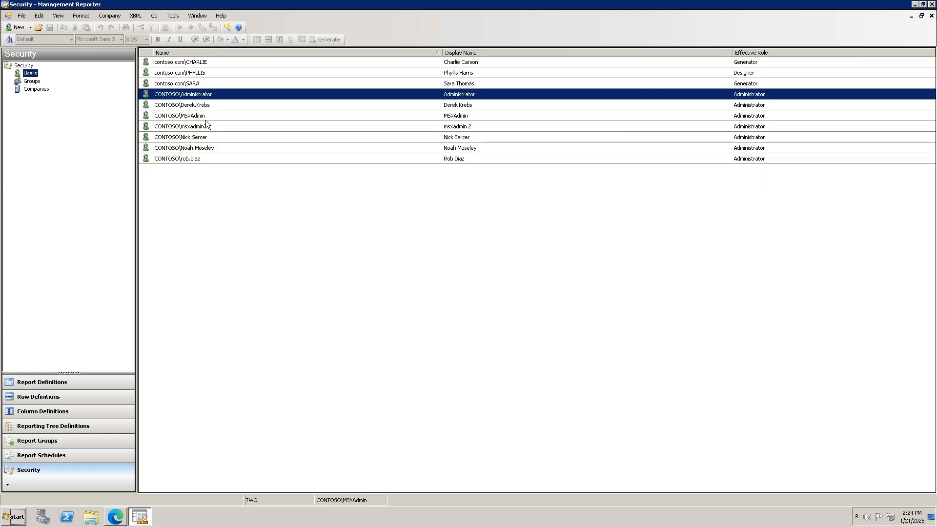
{"action": "double_click", "coordinate": [210, 137]}
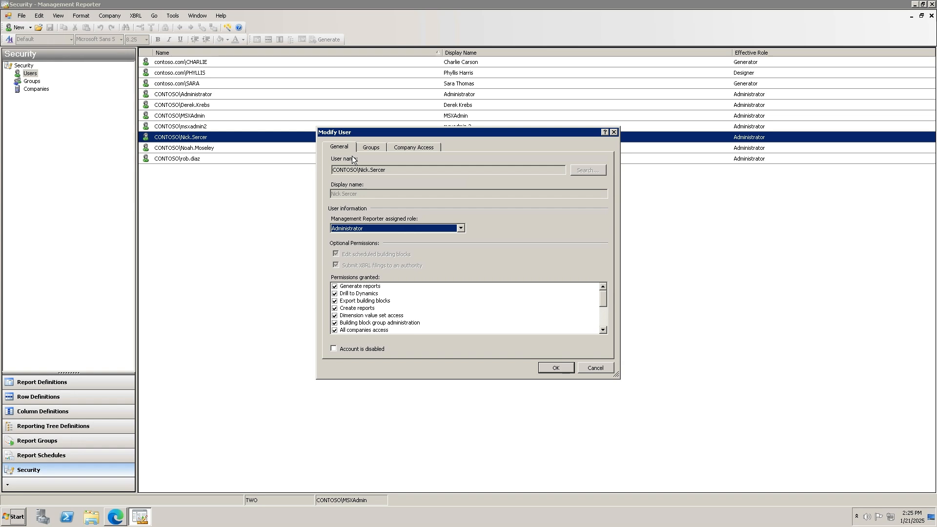
{"action": "left_click", "coordinate": [374, 149]}
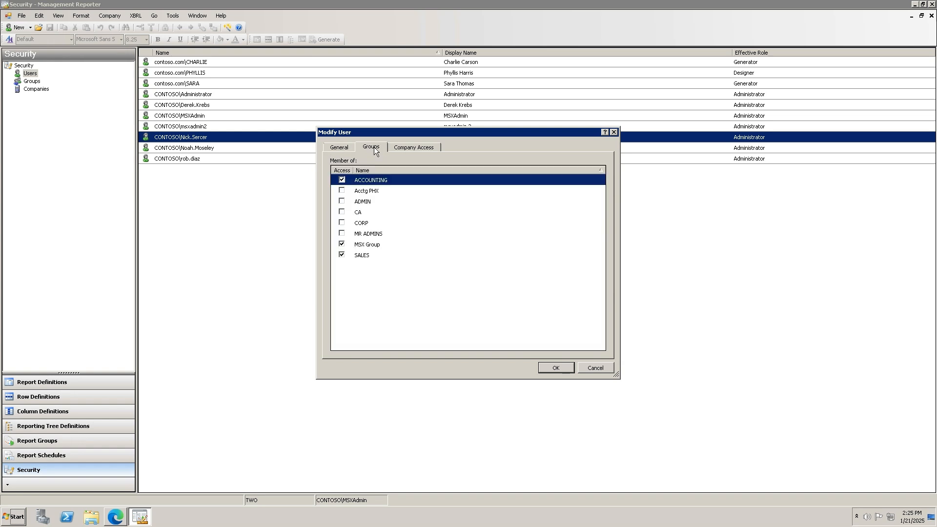
{"action": "left_click", "coordinate": [343, 254]}
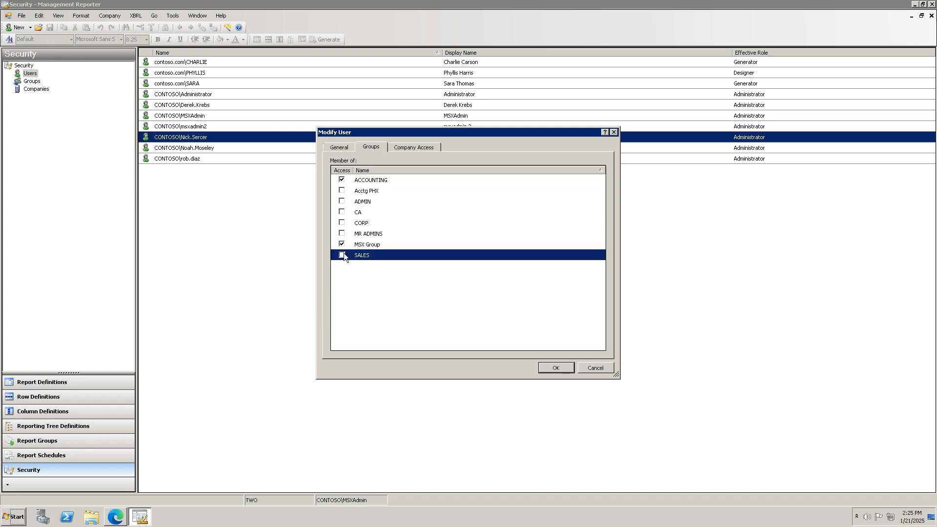
{"action": "left_click", "coordinate": [344, 222]}
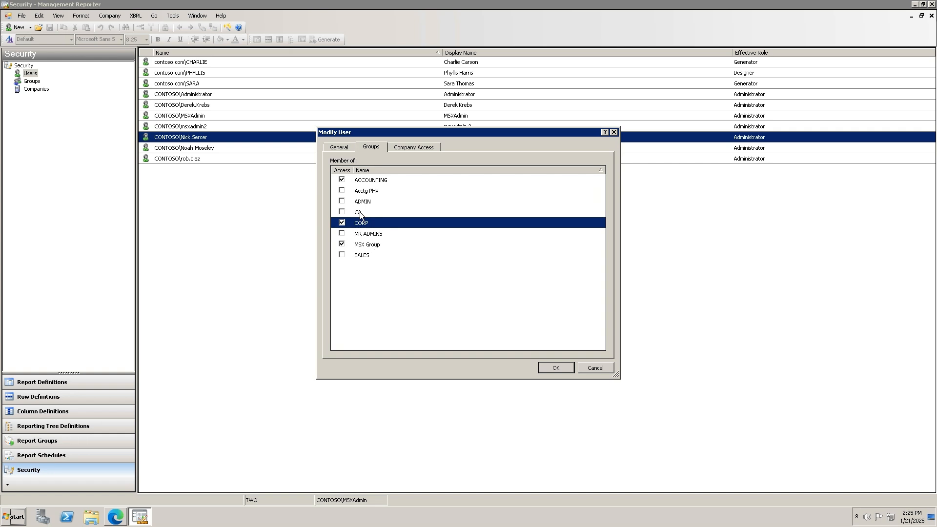
{"action": "left_click", "coordinate": [605, 368]}
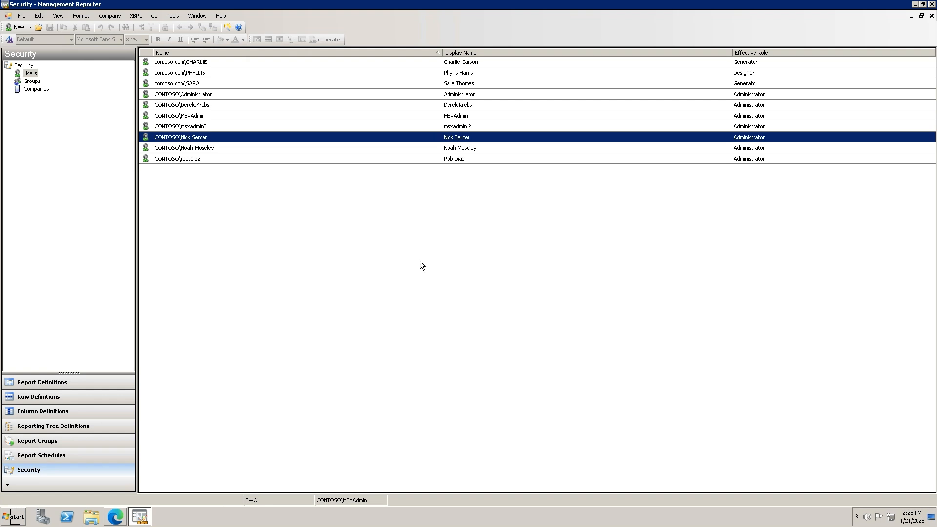
- Open the Dept reporting tree and grant the MR ADMINS group unit security on the SUMMARY unit
{"action": "left_click", "coordinate": [45, 427]}
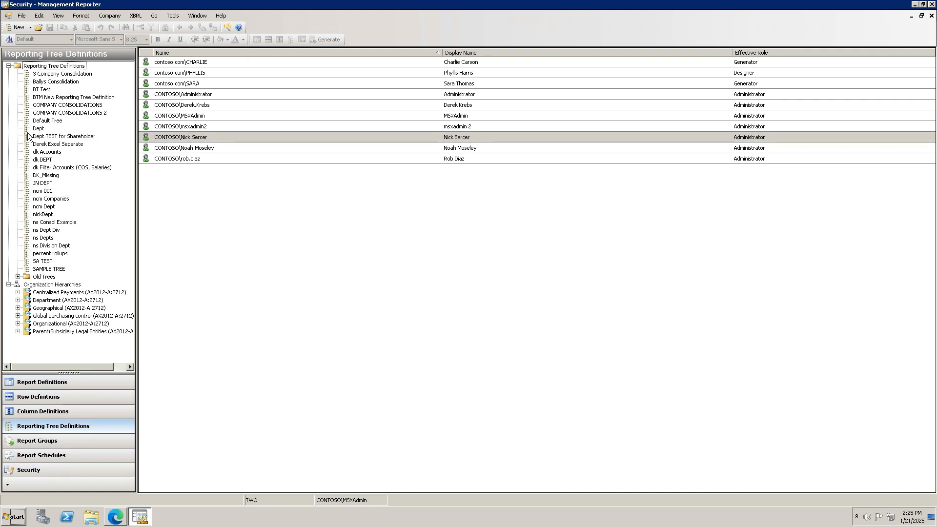
{"action": "double_click", "coordinate": [28, 129]}
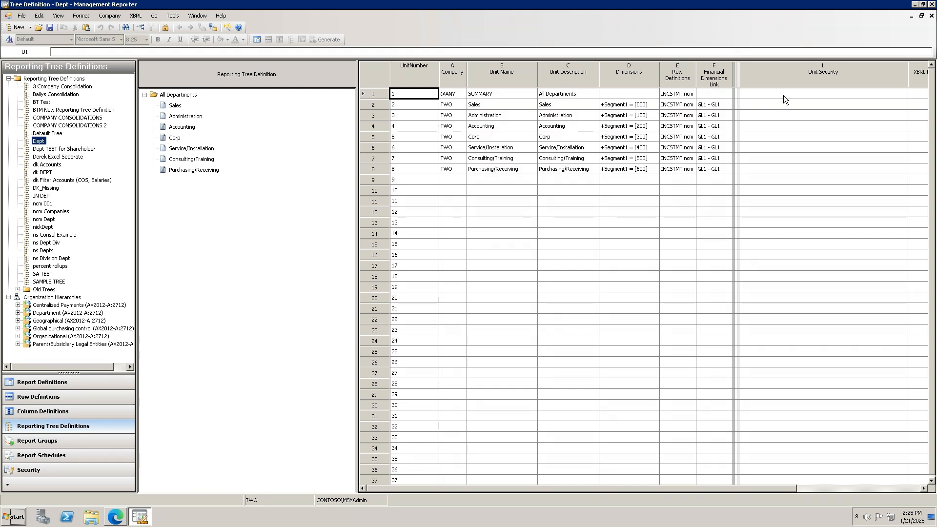
{"action": "left_click_drag", "start_coordinate": [783, 99], "coordinate": [777, 218]}
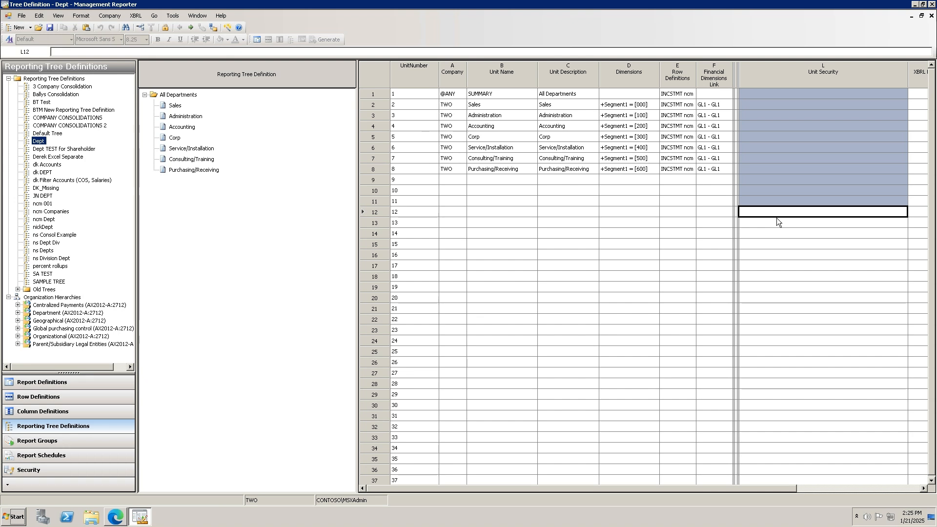
{"action": "double_click", "coordinate": [789, 95]}
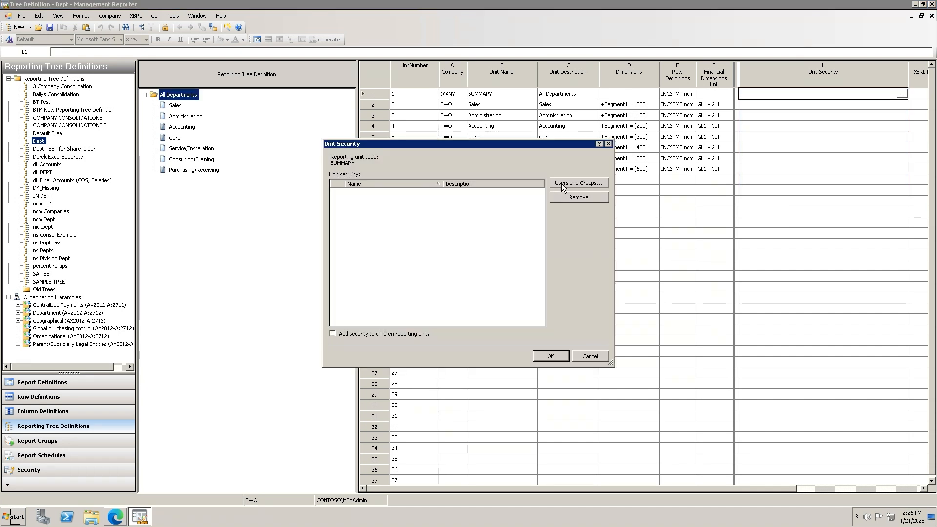
{"action": "left_click", "coordinate": [563, 183]}
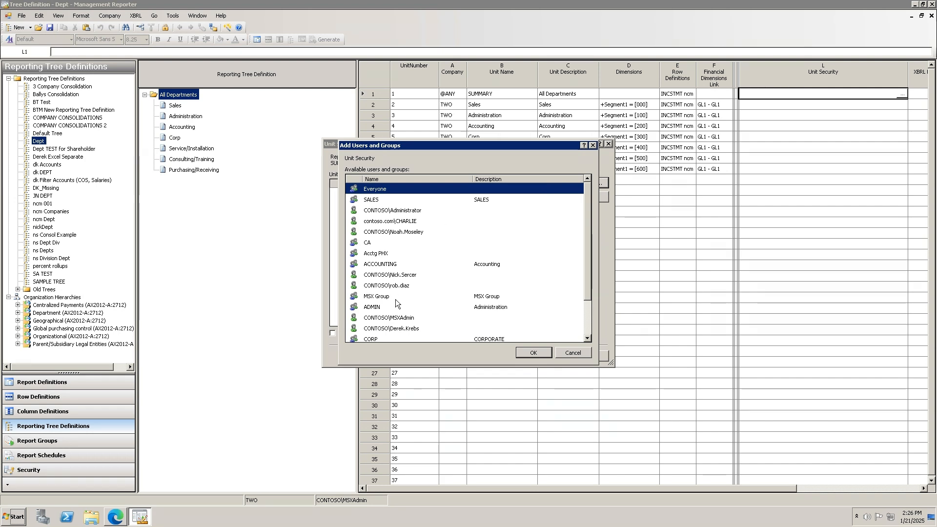
{"action": "scroll", "coordinate": [395, 300], "scroll_direction": "down", "scroll_amount": 2}
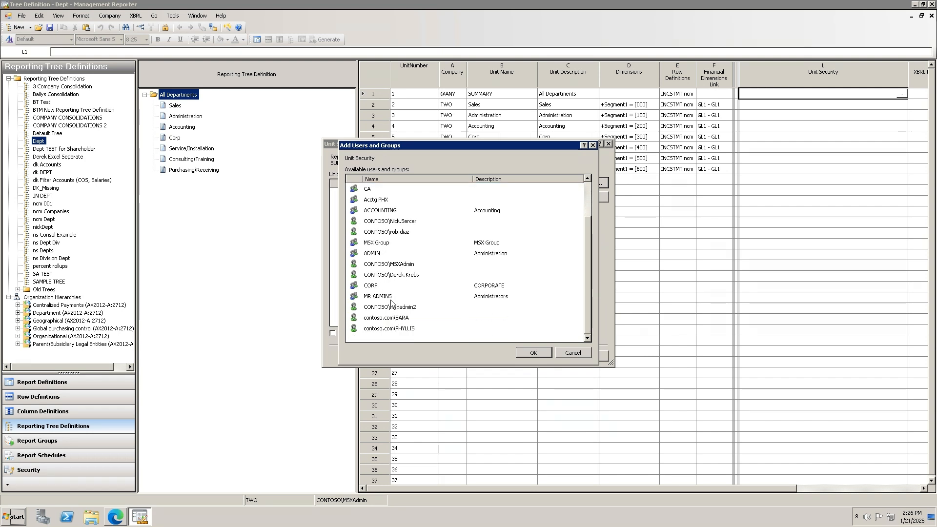
{"action": "left_click", "coordinate": [390, 297]}
{"action": "left_click", "coordinate": [530, 353]}
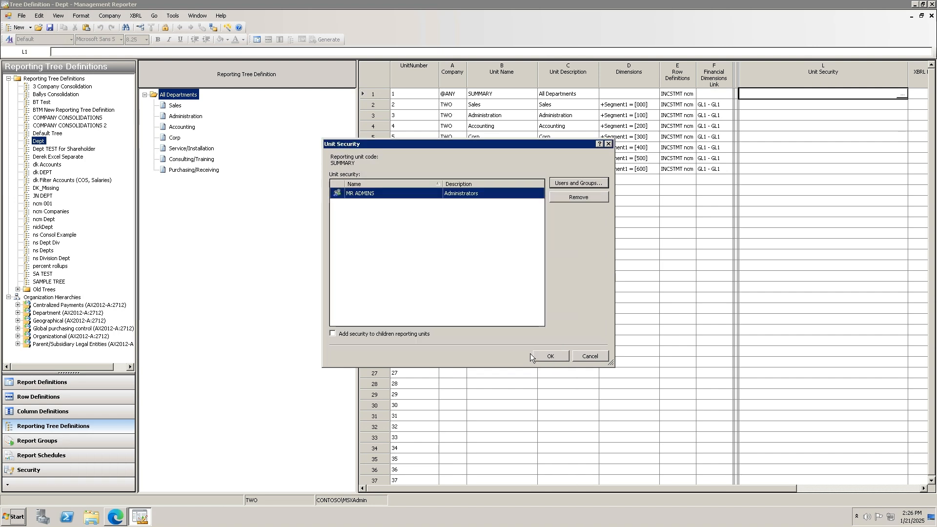
{"action": "left_click", "coordinate": [546, 351]}
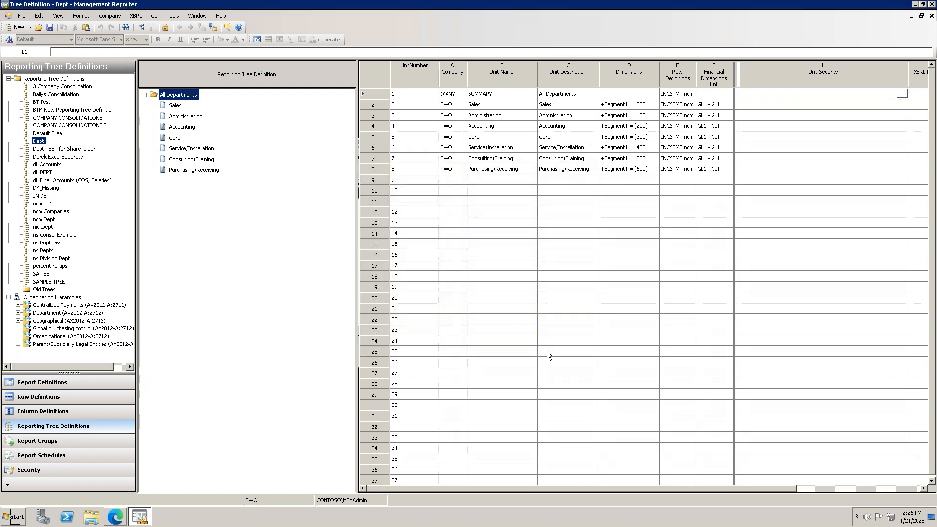
- Paste the MR ADMINS unit security into all department units from Sales through Purchasing/Receiving
{"action": "left_click", "coordinate": [772, 105]}
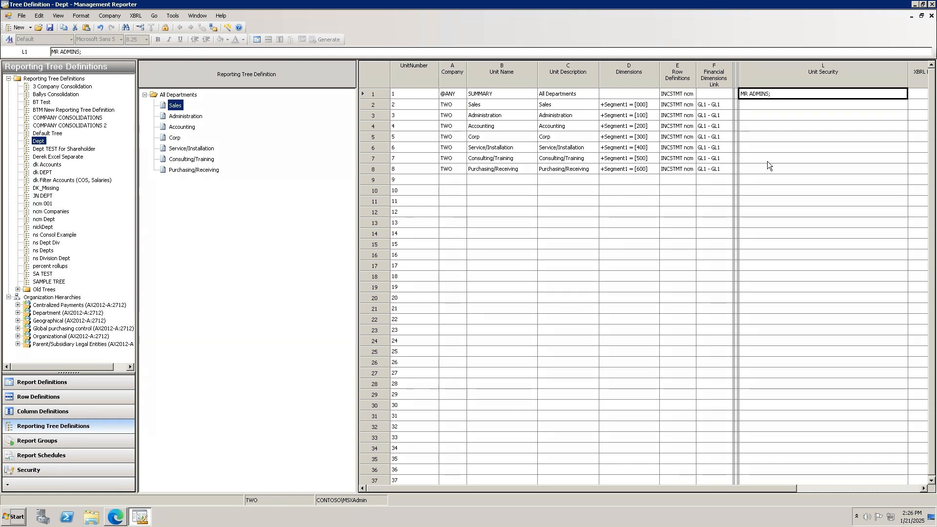
{"action": "left_click", "coordinate": [767, 161]}
{"action": "left_click_drag", "start_coordinate": [765, 168], "coordinate": [772, 108]}
{"action": "right_click", "coordinate": [772, 109]}
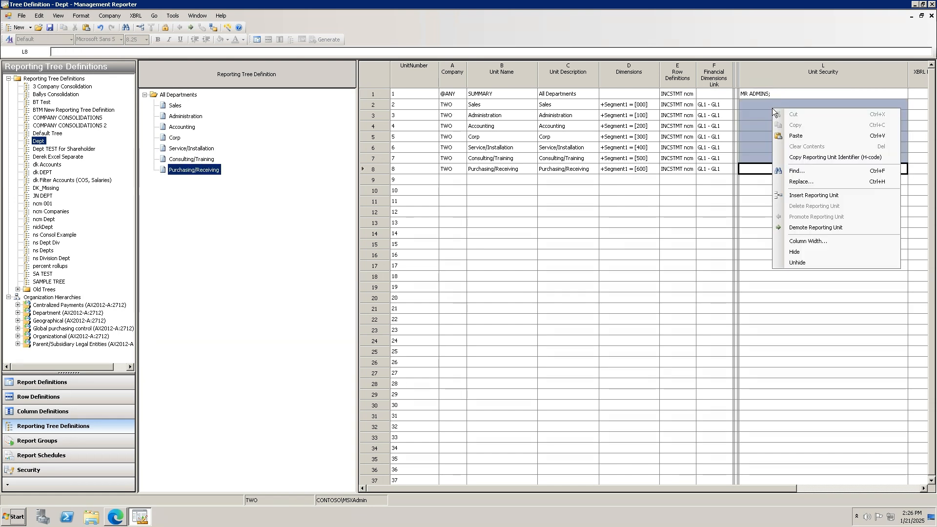
{"action": "left_click", "coordinate": [789, 135]}
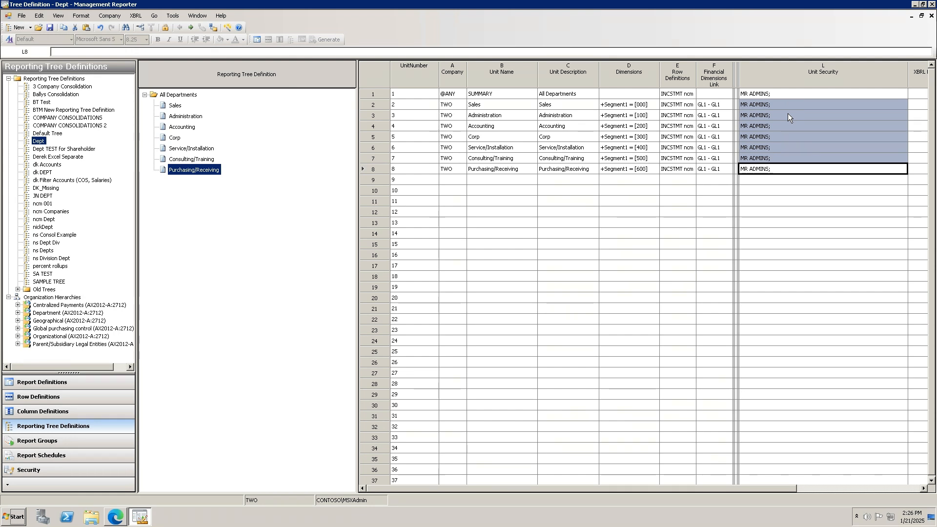
- Add the ACCOUNTING group to the Accounting unit's security alongside MR ADMINS
{"action": "double_click", "coordinate": [789, 127]}
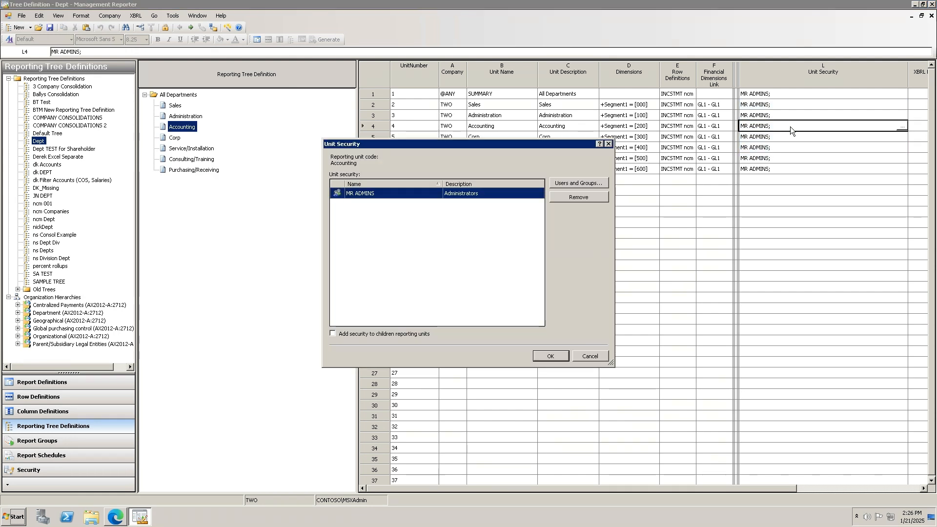
{"action": "left_click", "coordinate": [590, 183]}
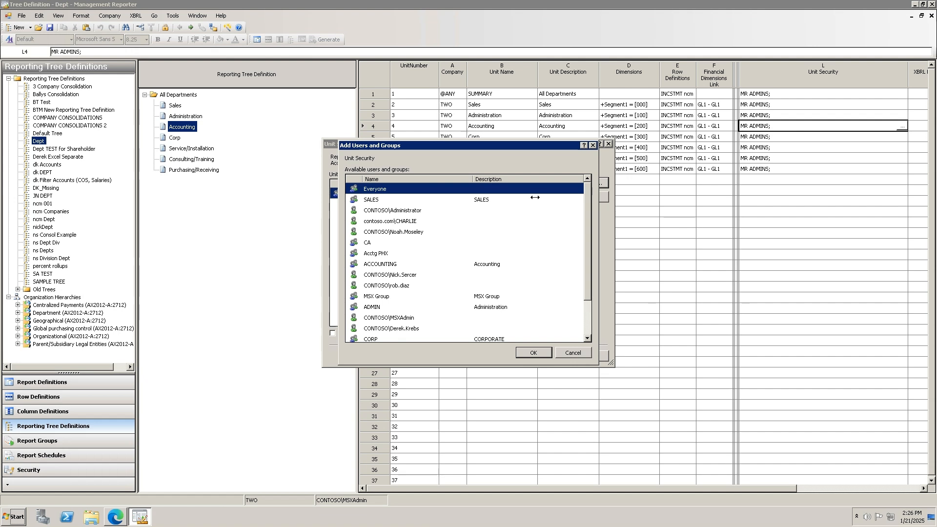
{"action": "left_click", "coordinate": [380, 264]}
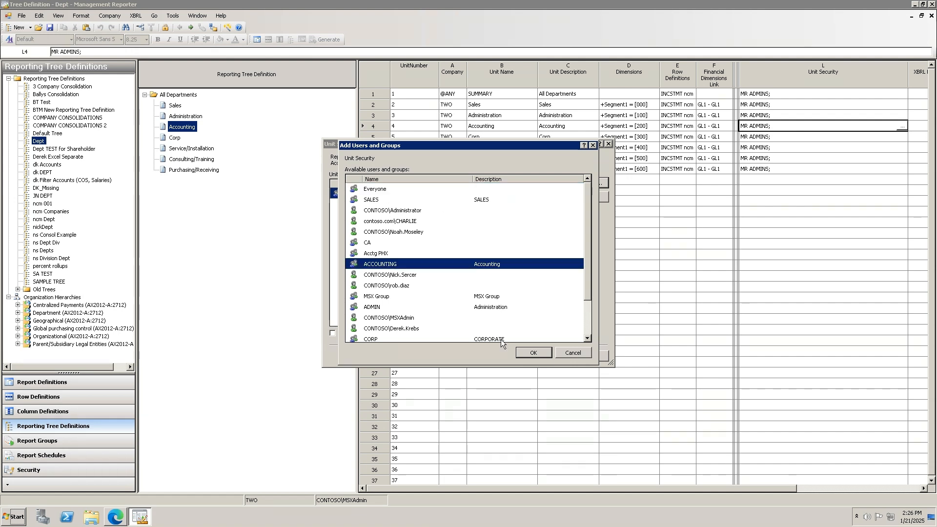
{"action": "left_click", "coordinate": [539, 353]}
{"action": "left_click", "coordinate": [547, 356]}
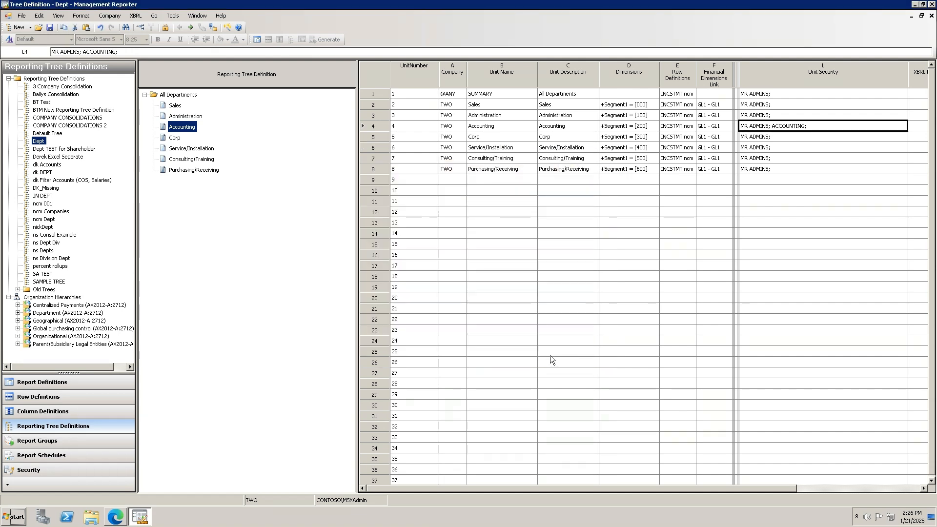
- Add the CORP group to the Corp unit's security alongside MR ADMINS
{"action": "double_click", "coordinate": [780, 139]}
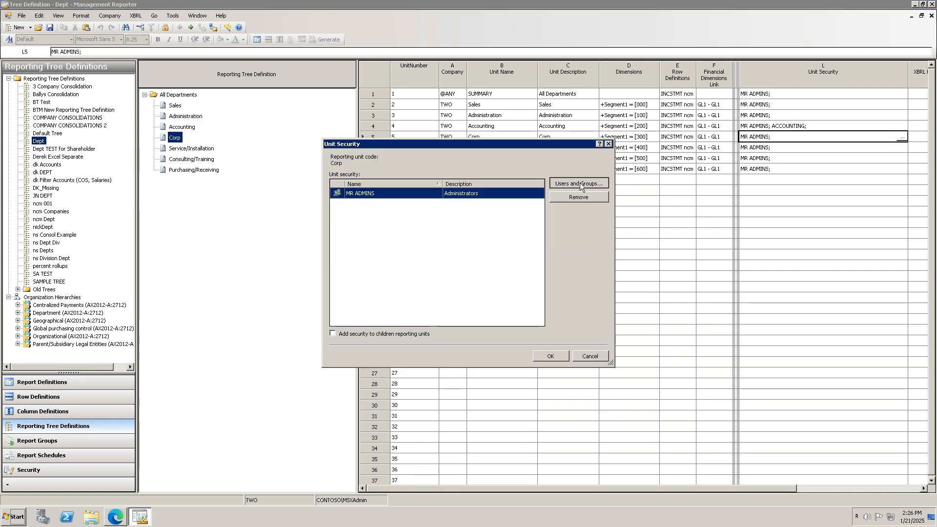
{"action": "left_click", "coordinate": [579, 182]}
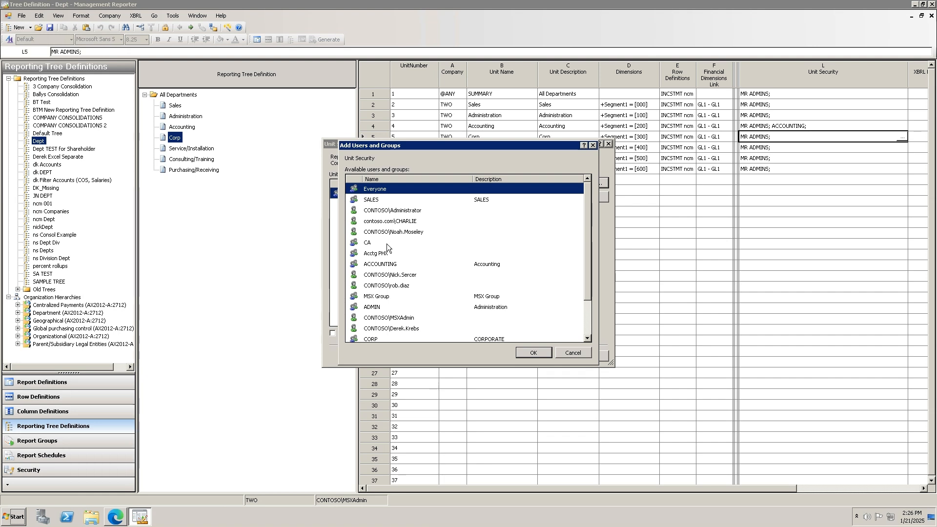
{"action": "left_click", "coordinate": [381, 339]}
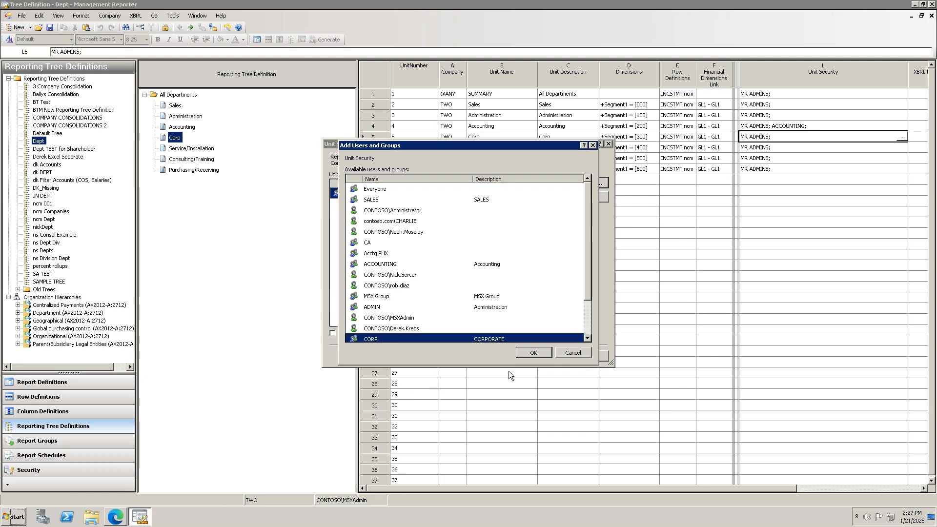
{"action": "left_click", "coordinate": [527, 353]}
{"action": "left_click", "coordinate": [534, 352]}
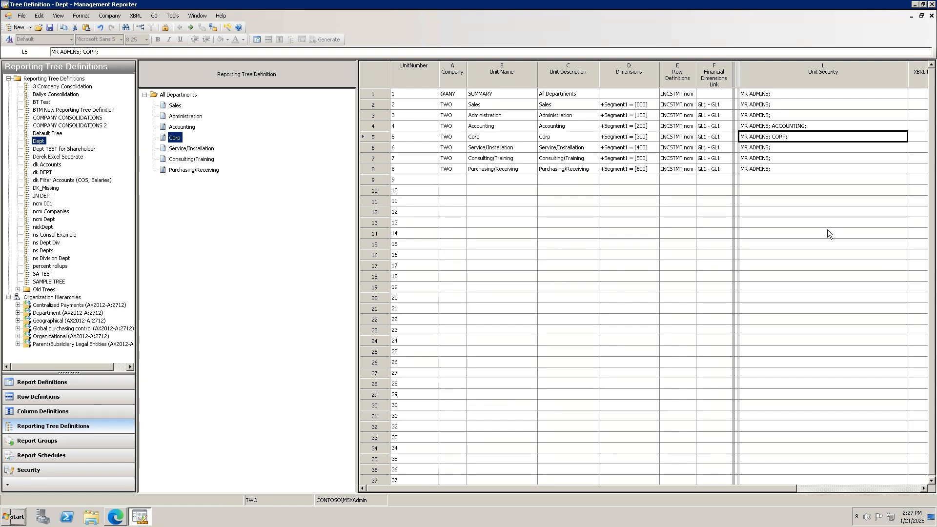
- Close the Dept tree and all other open definitions, discarding the changes to ncm Cur YTD Bud Act
{"action": "left_click", "coordinate": [930, 15]}
{"action": "left_click", "coordinate": [464, 282]}
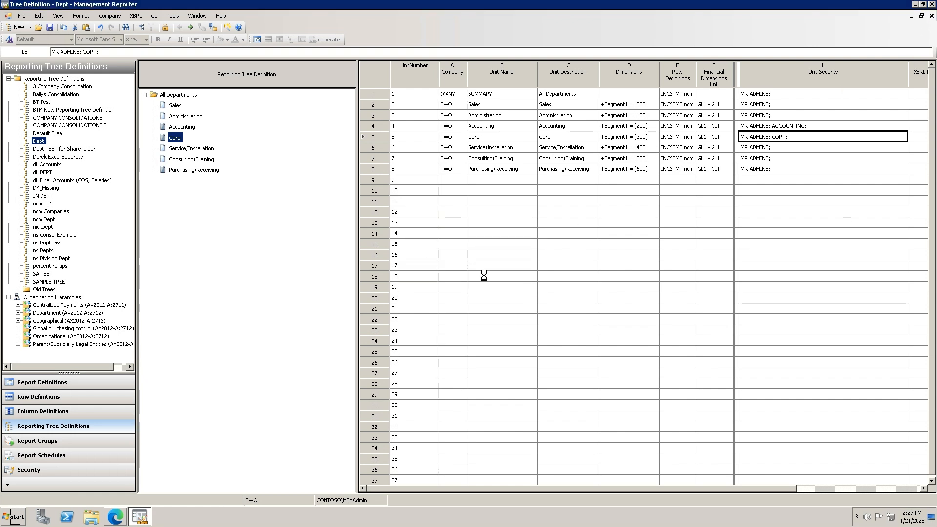
{"action": "left_click", "coordinate": [931, 15]}
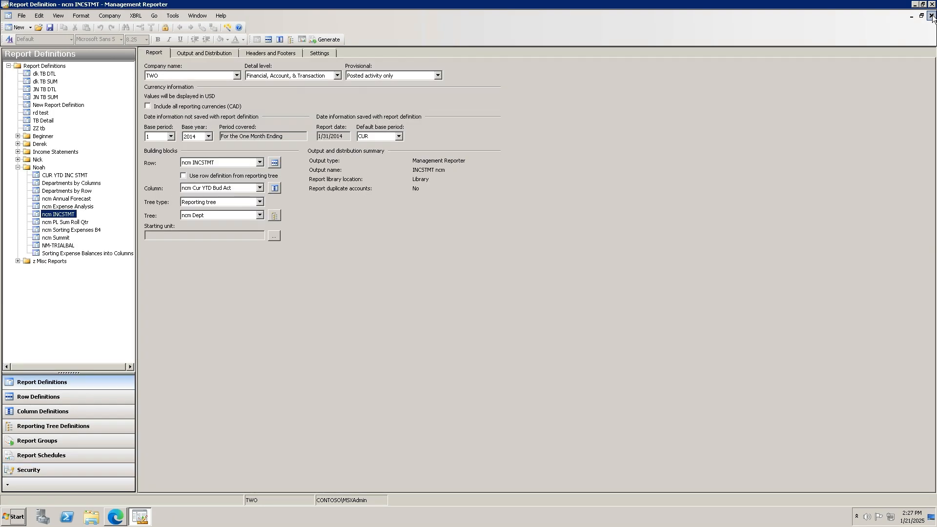
{"action": "left_click", "coordinate": [931, 16]}
{"action": "left_click", "coordinate": [930, 16]}
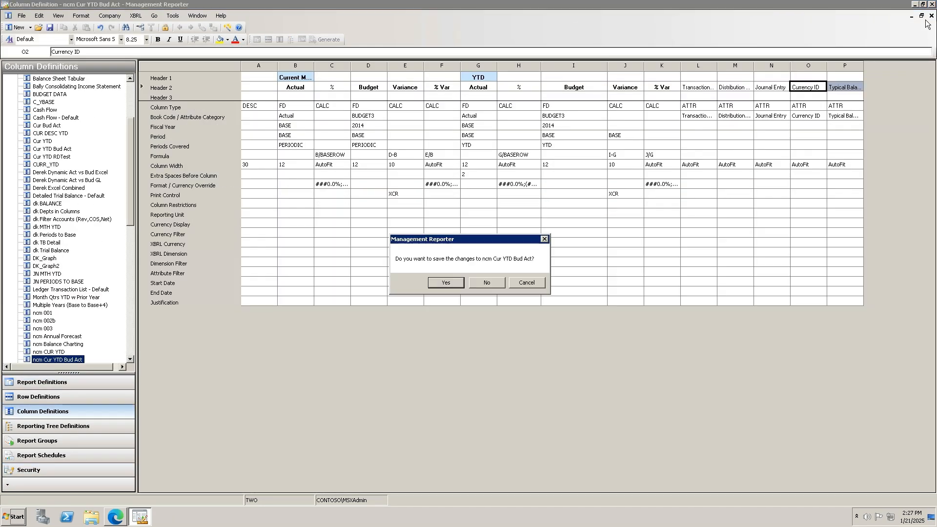
{"action": "left_click", "coordinate": [481, 284]}
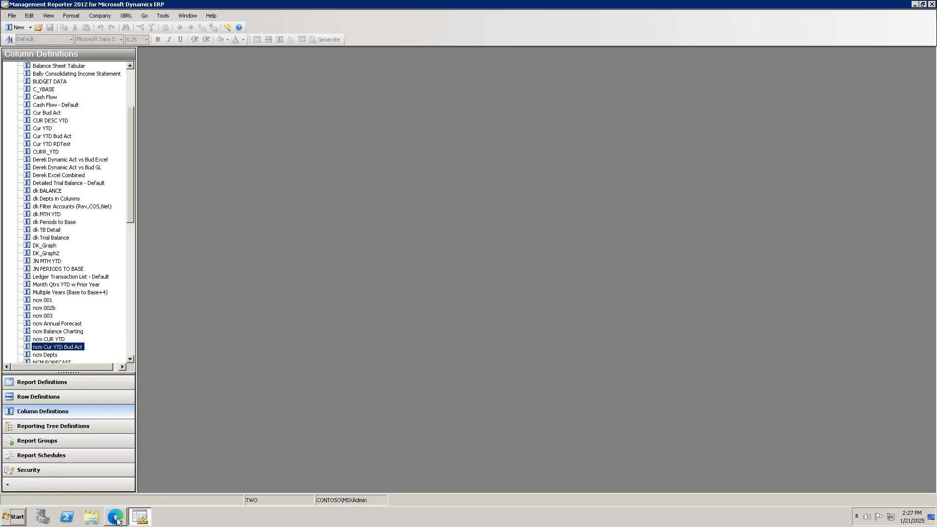
- Switch to Edge to glance at the INCSTMT ncm report, and return to Management Reporter
{"action": "mouse_move", "coordinate": [117, 520]}
{"action": "left_click", "coordinate": [118, 496]}
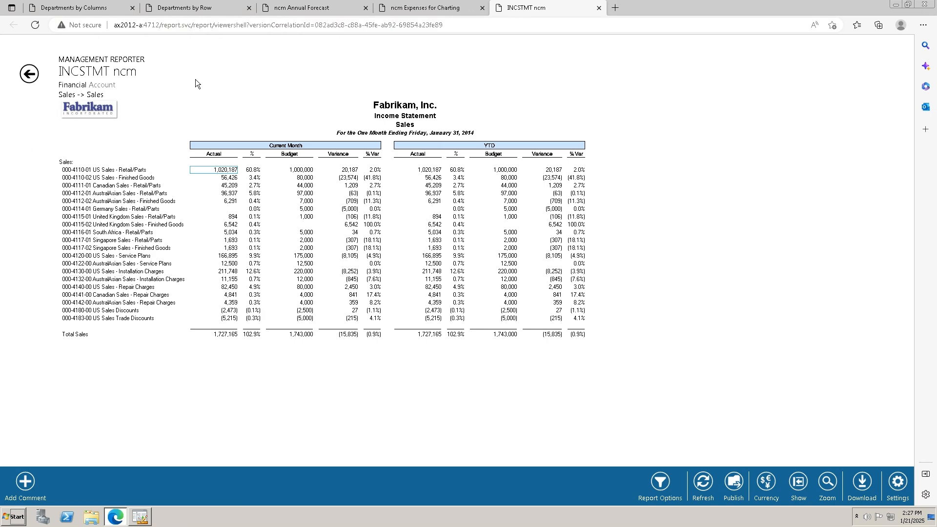
{"action": "left_click", "coordinate": [140, 520]}
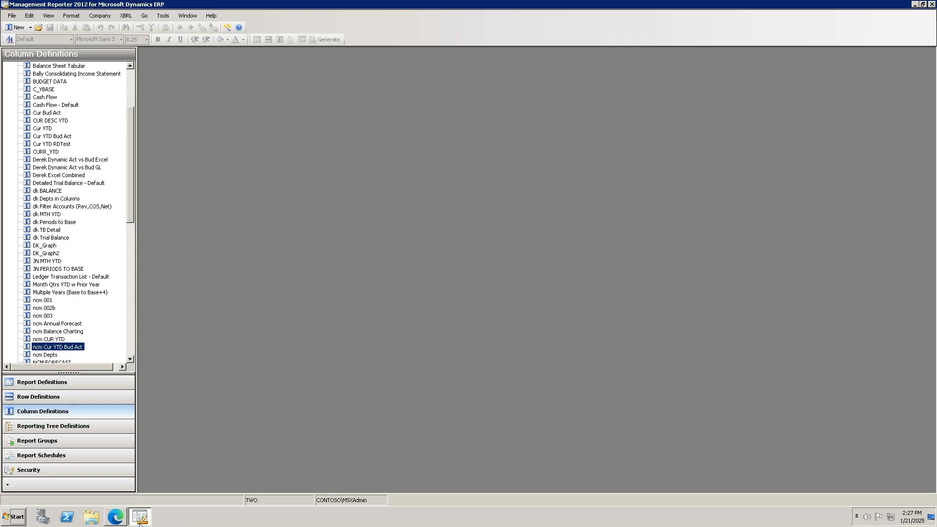
- Go to the report groups and open the Monthly Reporting Package group
{"action": "left_click", "coordinate": [55, 443]}
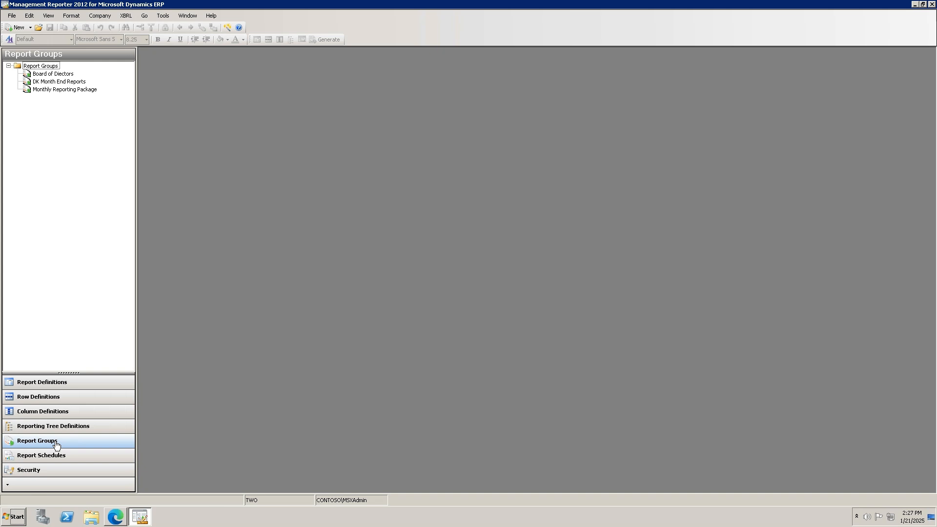
{"action": "left_click", "coordinate": [58, 74]}
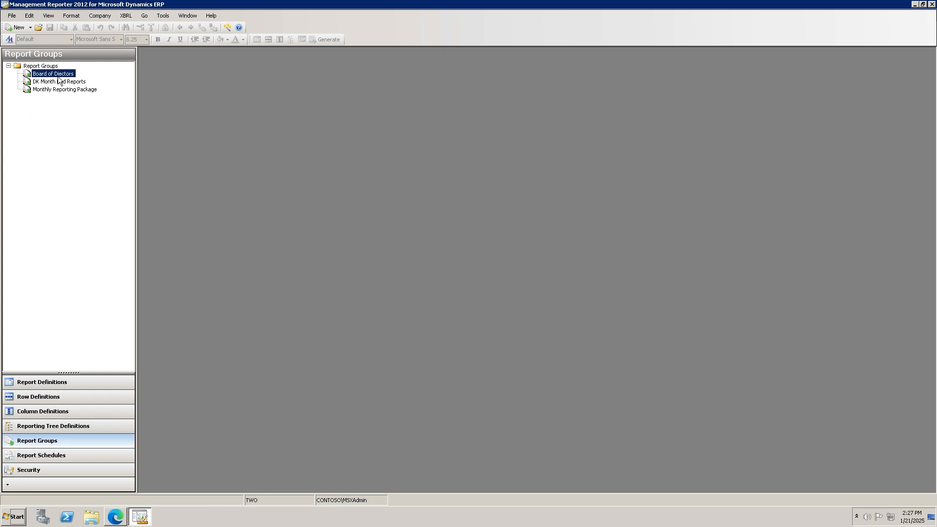
{"action": "left_click", "coordinate": [57, 82]}
{"action": "left_click", "coordinate": [56, 90]}
{"action": "double_click", "coordinate": [55, 91]}
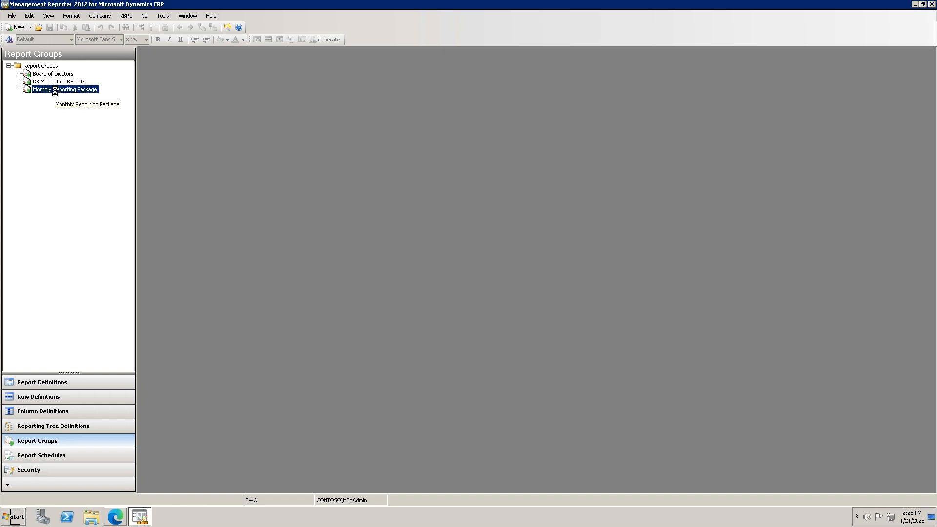
{"action": "left_click", "coordinate": [535, 286]}
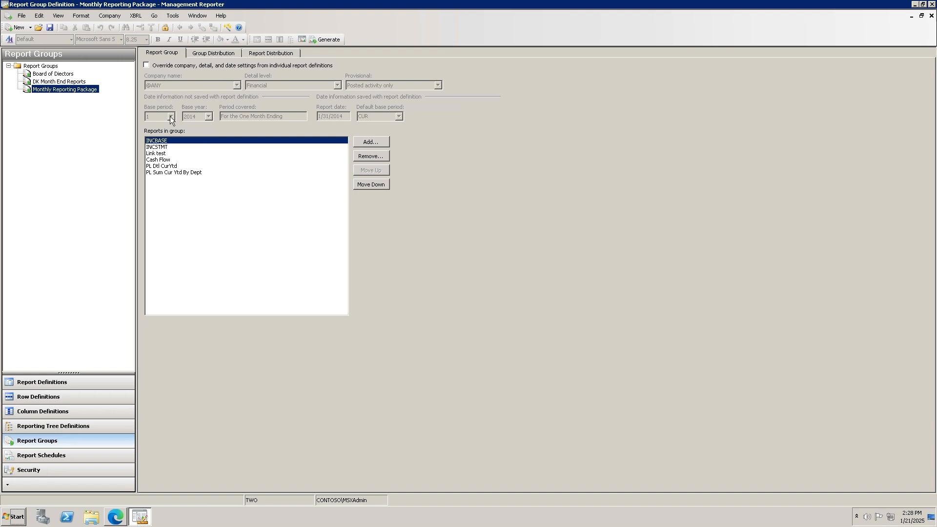
- Go through the reports in the Monthly Reporting Package group and look at the report definitions available to add, without adding any
{"action": "left_click", "coordinate": [167, 148]}
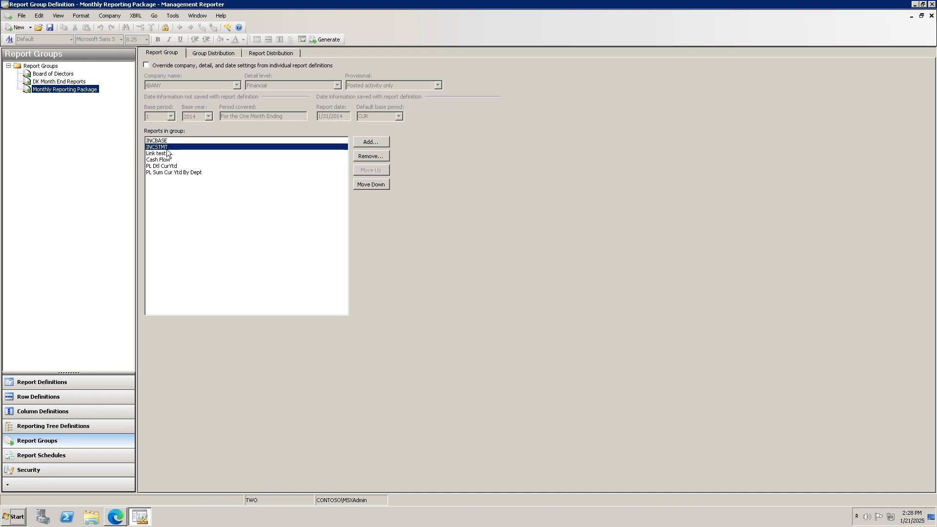
{"action": "left_click", "coordinate": [169, 153]}
{"action": "left_click", "coordinate": [172, 160]}
{"action": "left_click", "coordinate": [174, 166]}
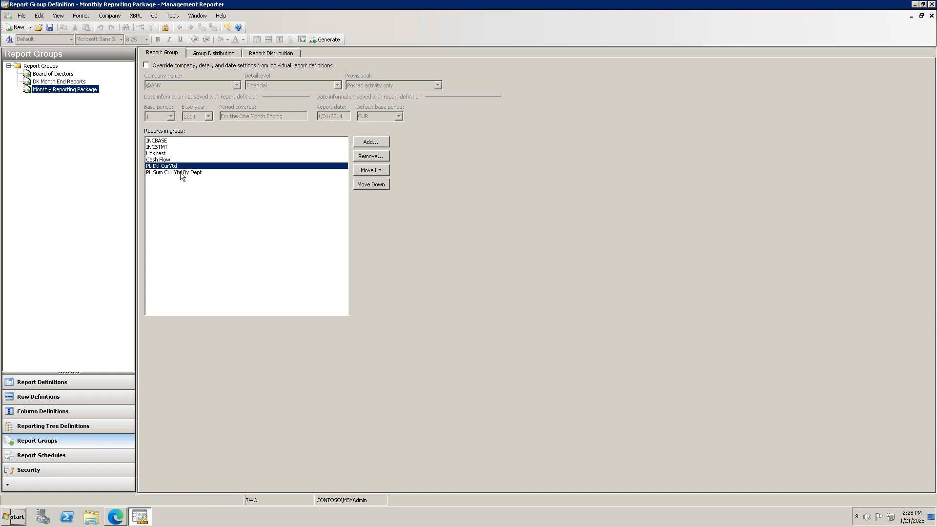
{"action": "left_click", "coordinate": [181, 172]}
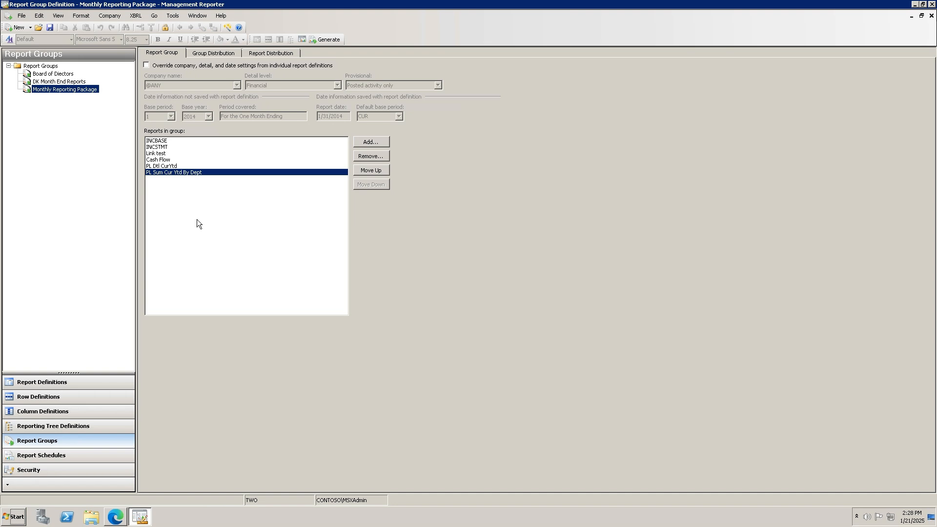
{"action": "left_click", "coordinate": [373, 146]}
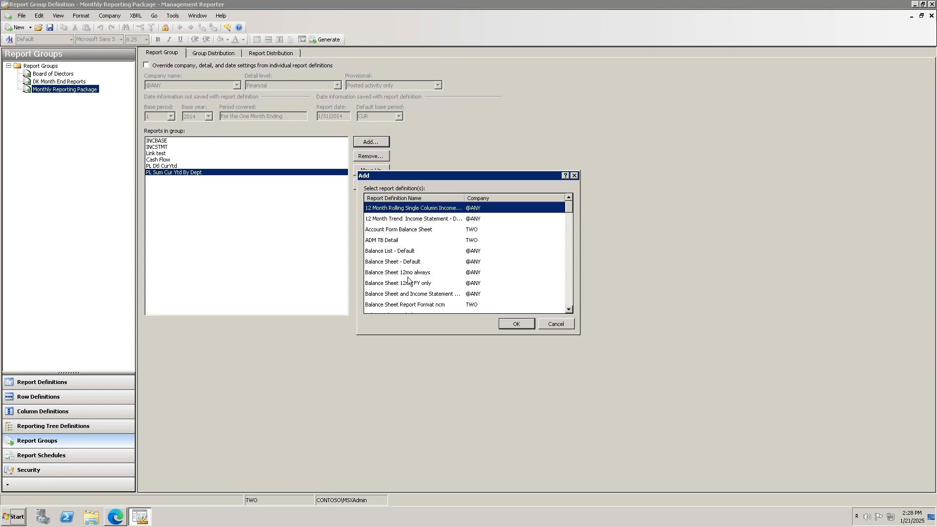
{"action": "left_click", "coordinate": [558, 324]}
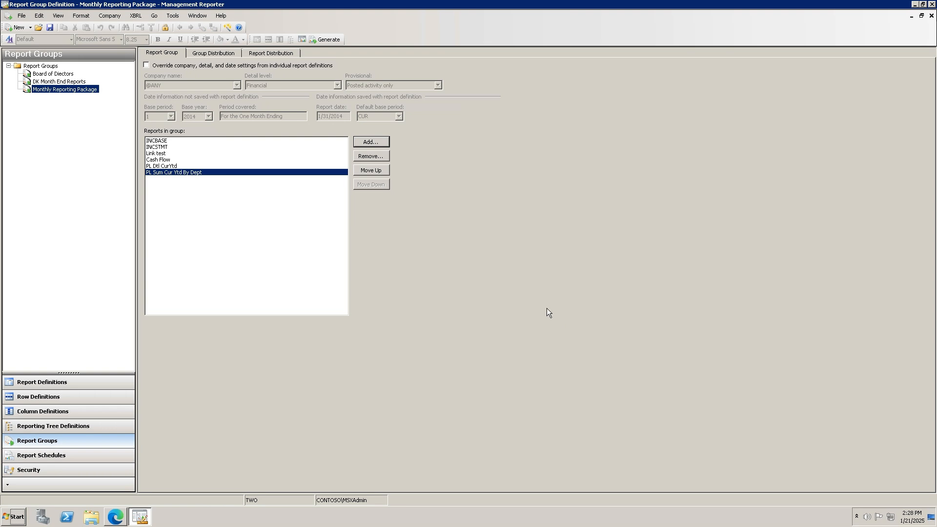
- Override the individual reports' company, detail and date settings for the group, and set the base period to 2
{"action": "left_click", "coordinate": [147, 65]}
{"action": "left_click", "coordinate": [169, 117]}
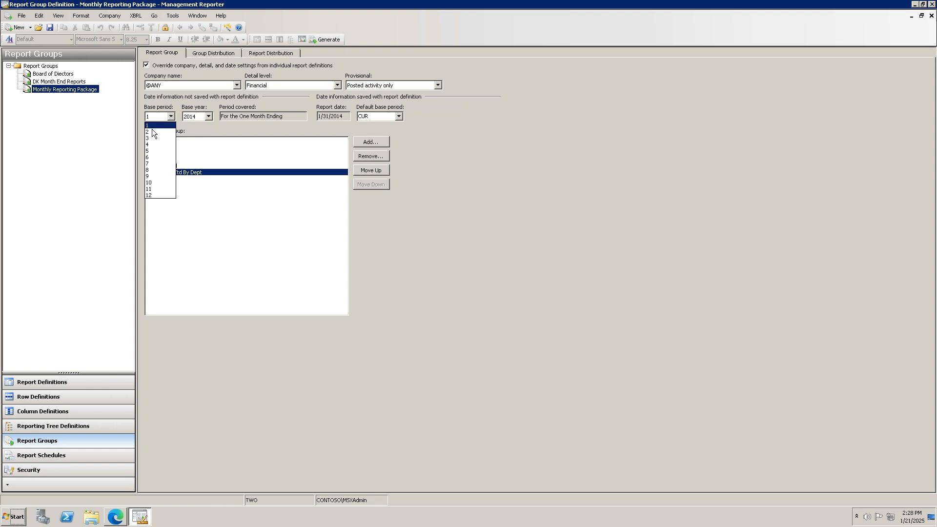
{"action": "left_click", "coordinate": [154, 132]}
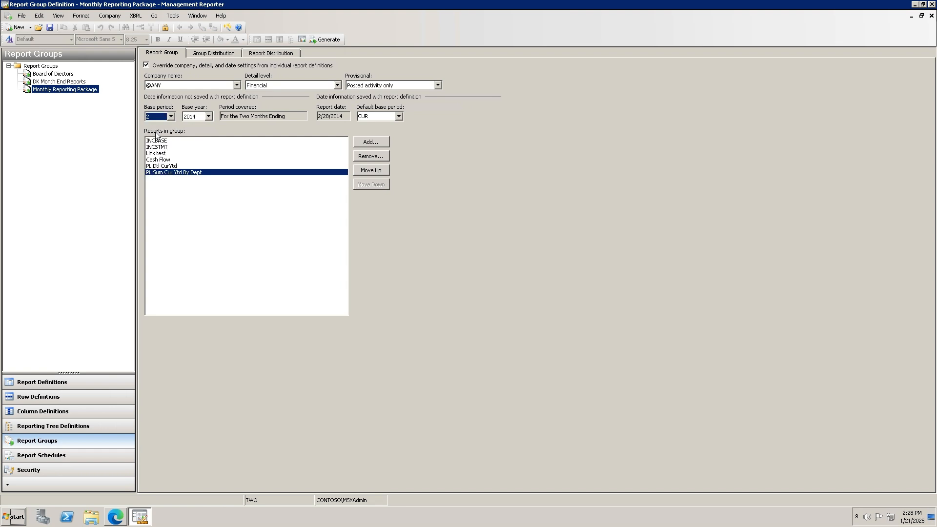
- Check the group's output and report distribution settings, and generate the Monthly Reporting Package report group
{"action": "left_click", "coordinate": [212, 55]}
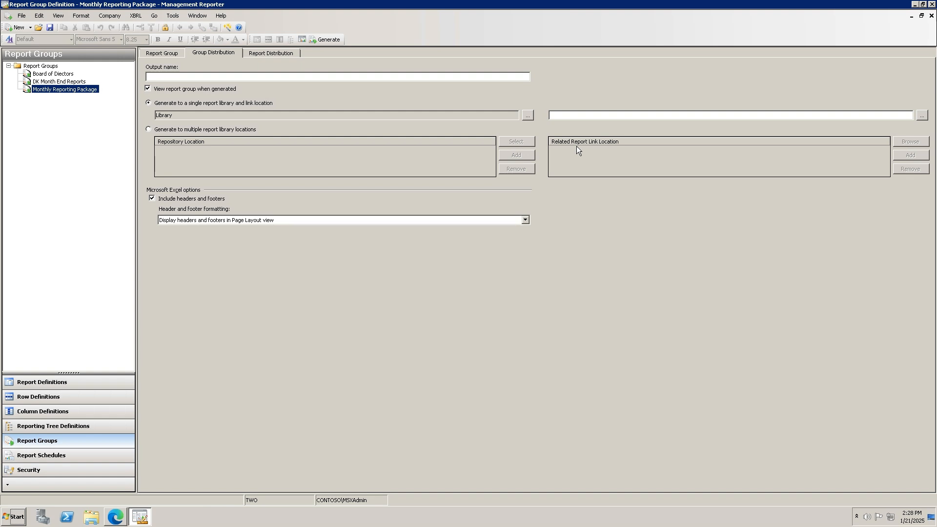
{"action": "left_click", "coordinate": [262, 53]}
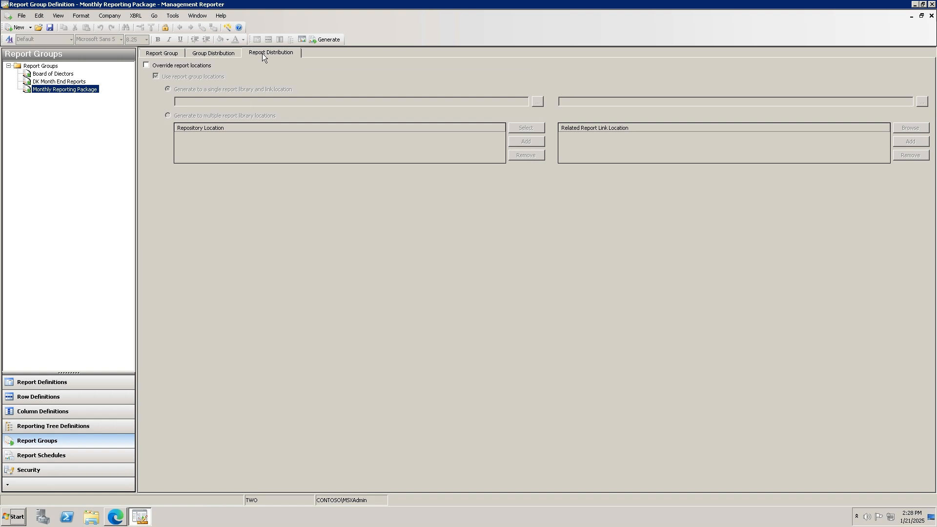
{"action": "left_click", "coordinate": [156, 52]}
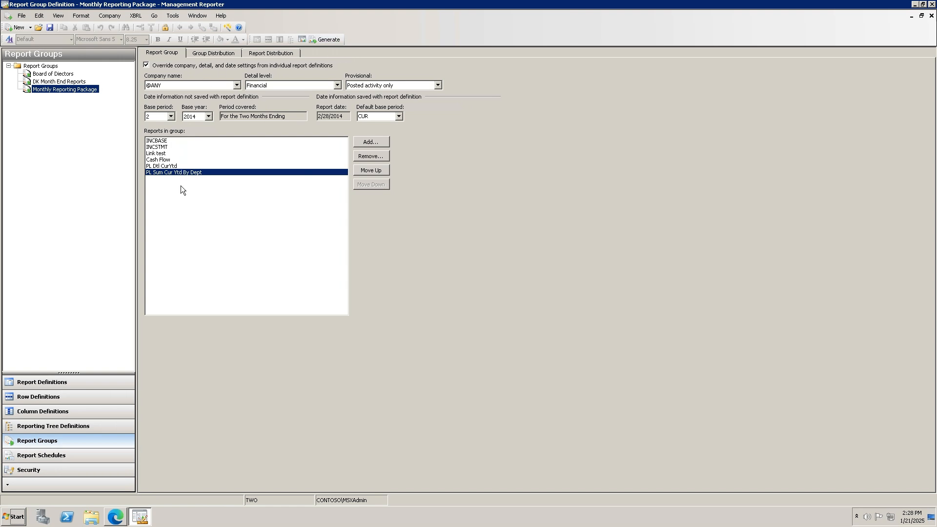
{"action": "left_click", "coordinate": [321, 39]}
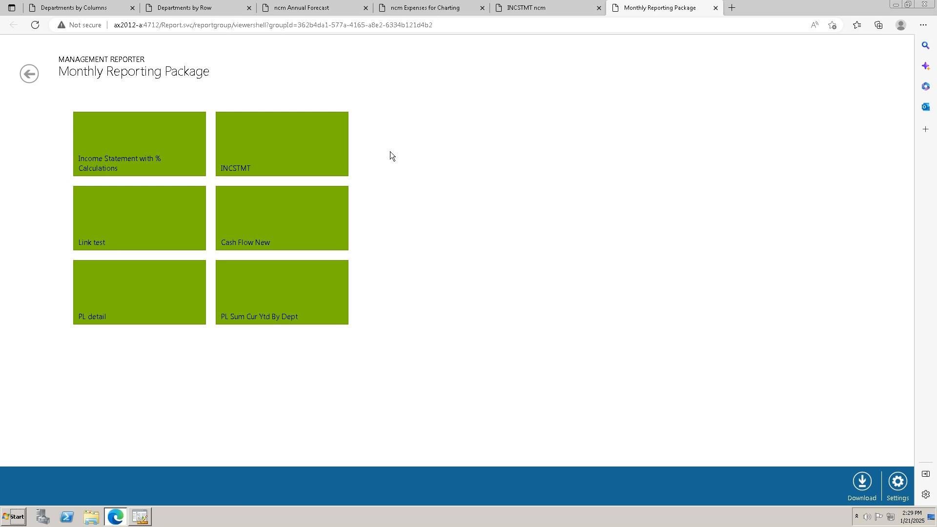
- View the INCSTMT and Cash Flow New reports in the generated package, returning to the package overview after each
{"action": "left_click", "coordinate": [288, 142]}
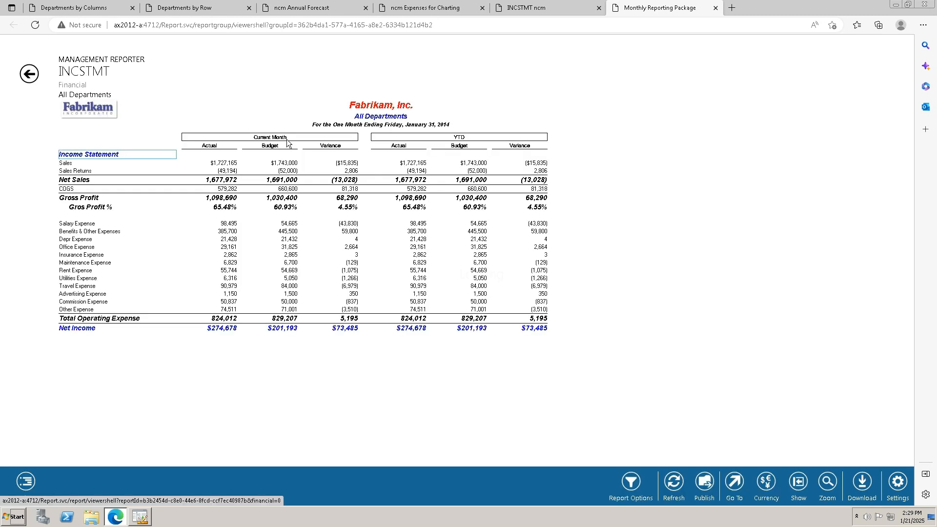
{"action": "left_click", "coordinate": [30, 77]}
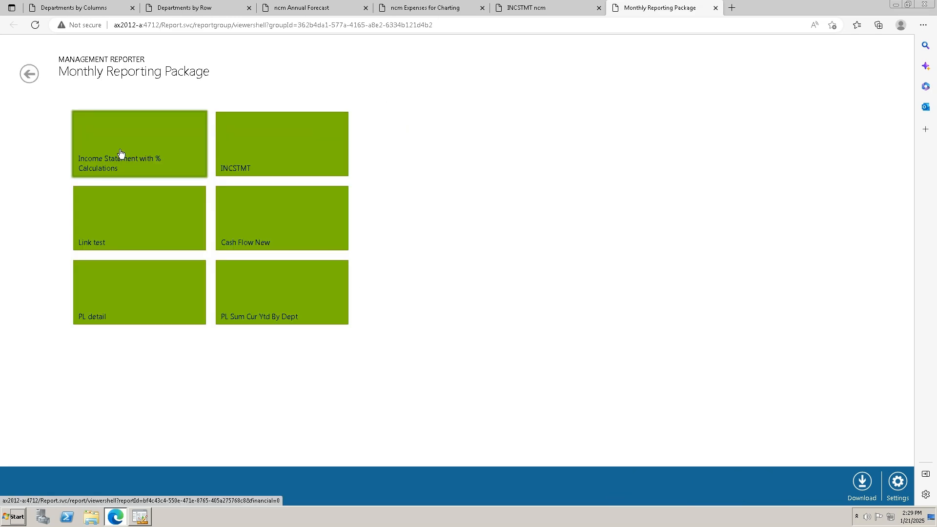
{"action": "left_click", "coordinate": [280, 227]}
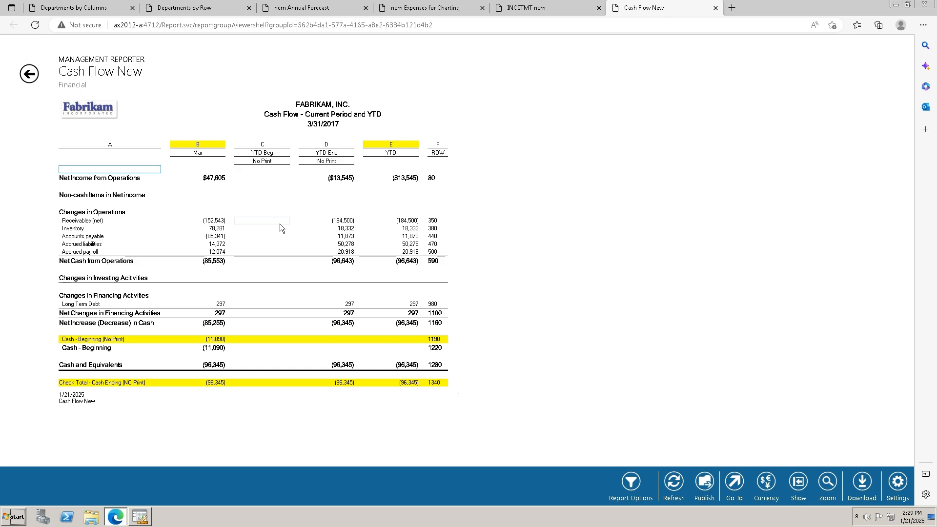
{"action": "left_click", "coordinate": [30, 74]}
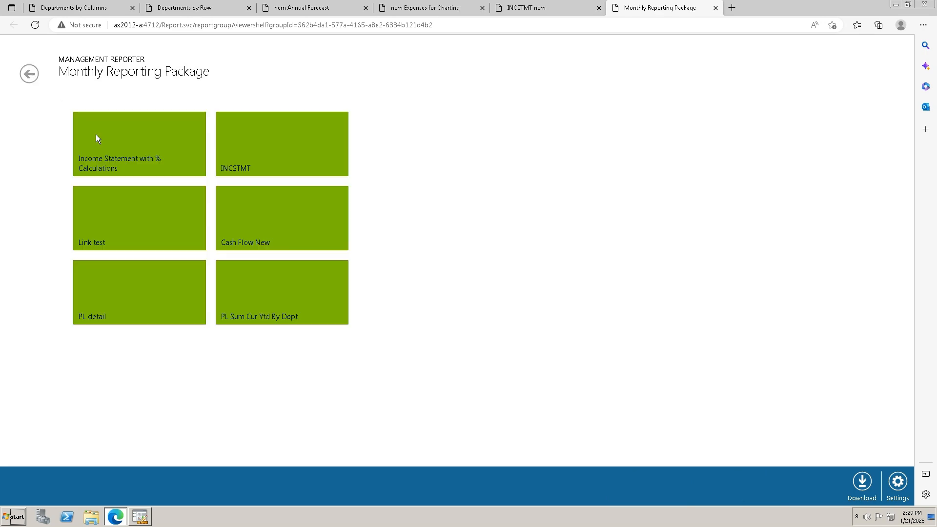
- Open the INCSTMT report in a separate window, move it so the package shows behind it, and close it
{"action": "right_click", "coordinate": [260, 141]}
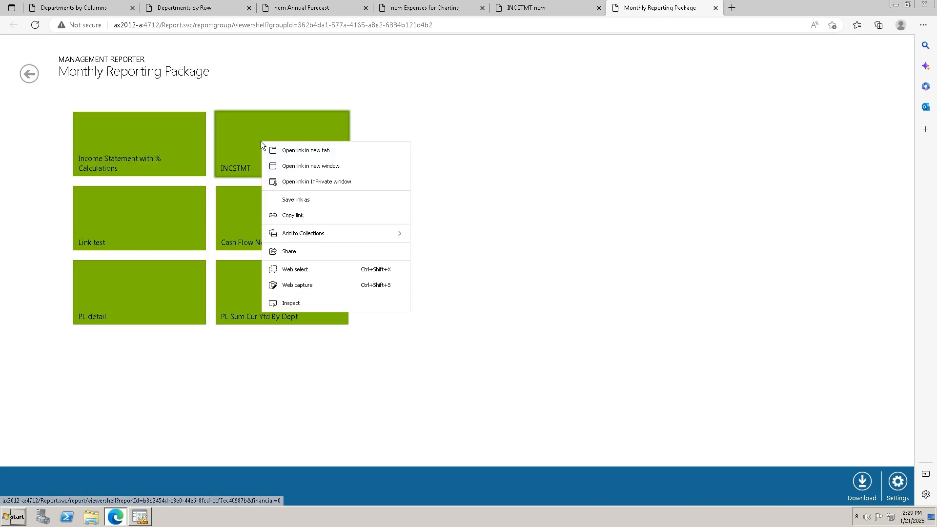
{"action": "left_click", "coordinate": [306, 167]}
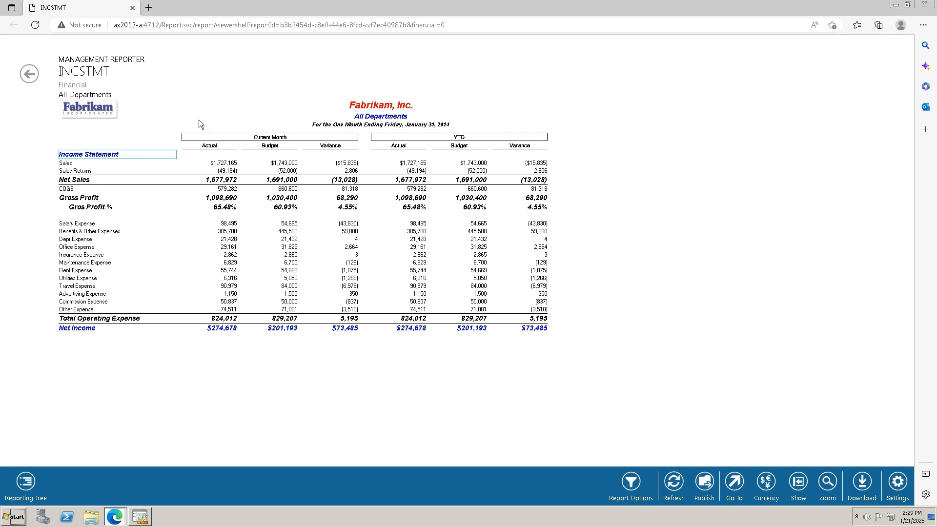
{"action": "left_click_drag", "start_coordinate": [181, 10], "coordinate": [458, 74]}
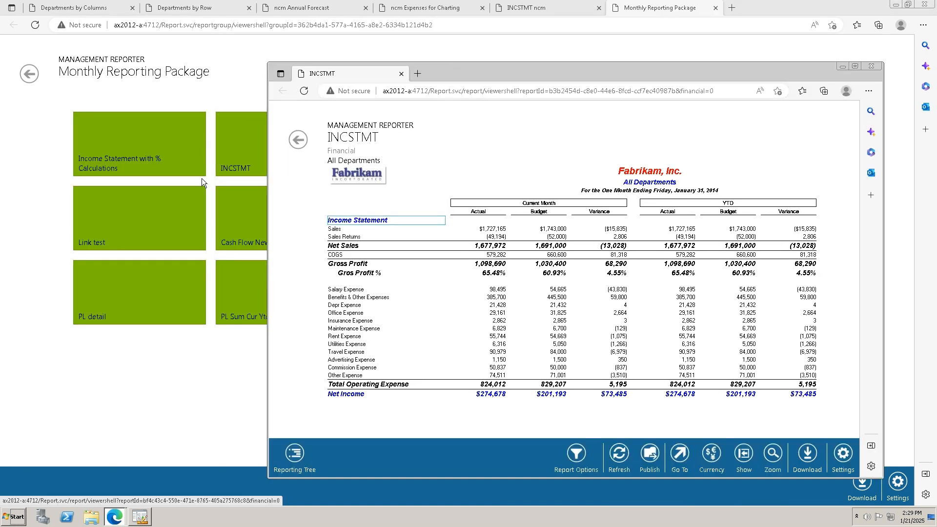
{"action": "left_click", "coordinate": [867, 67]}
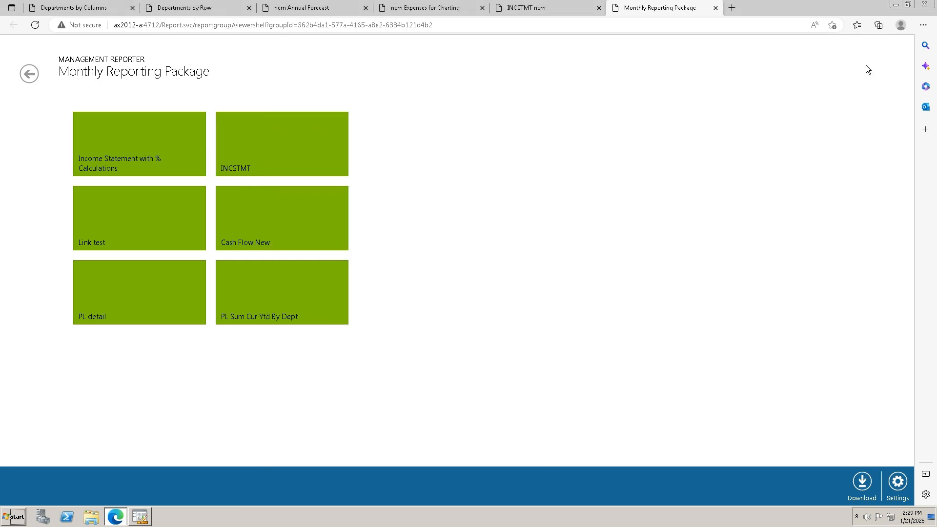